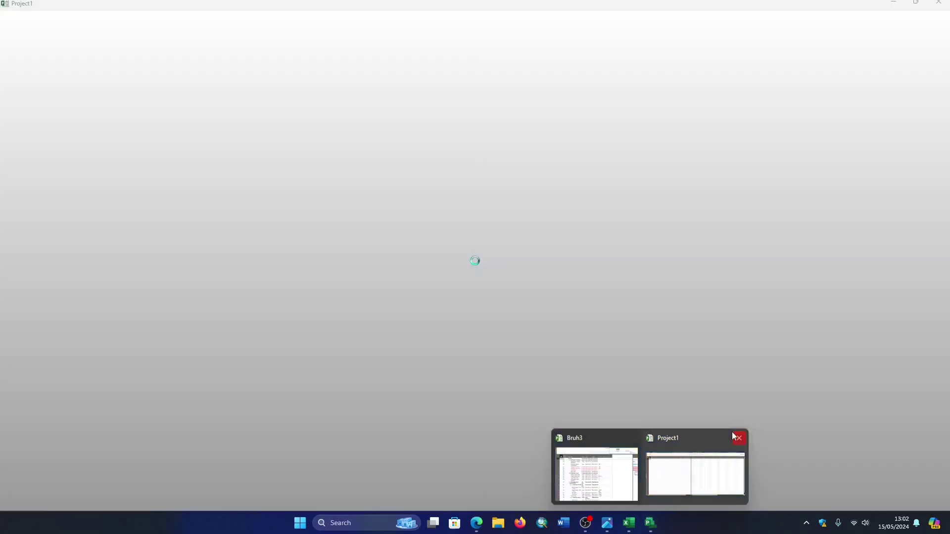
- Close the open Project1 window and create a new blank project
{"action": "left_click", "coordinate": [738, 437]}
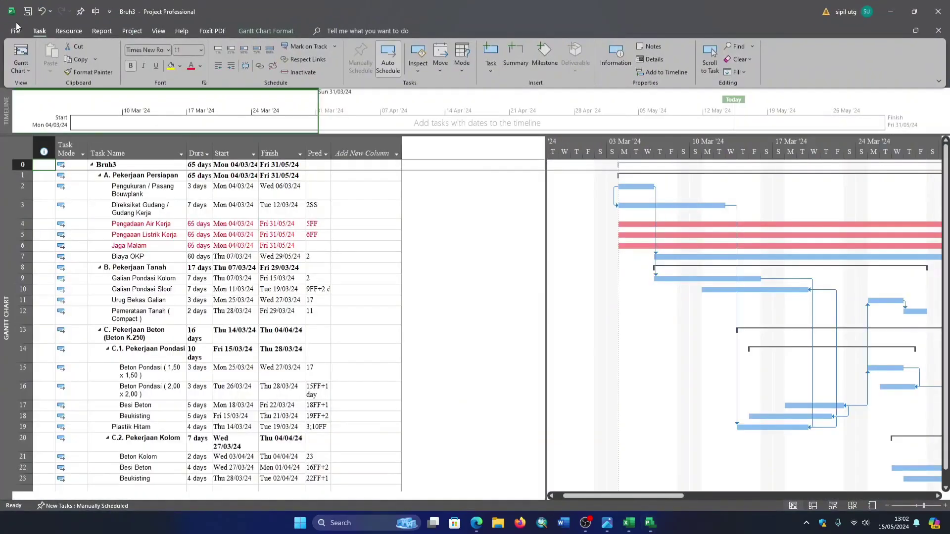
{"action": "left_click", "coordinate": [17, 31]}
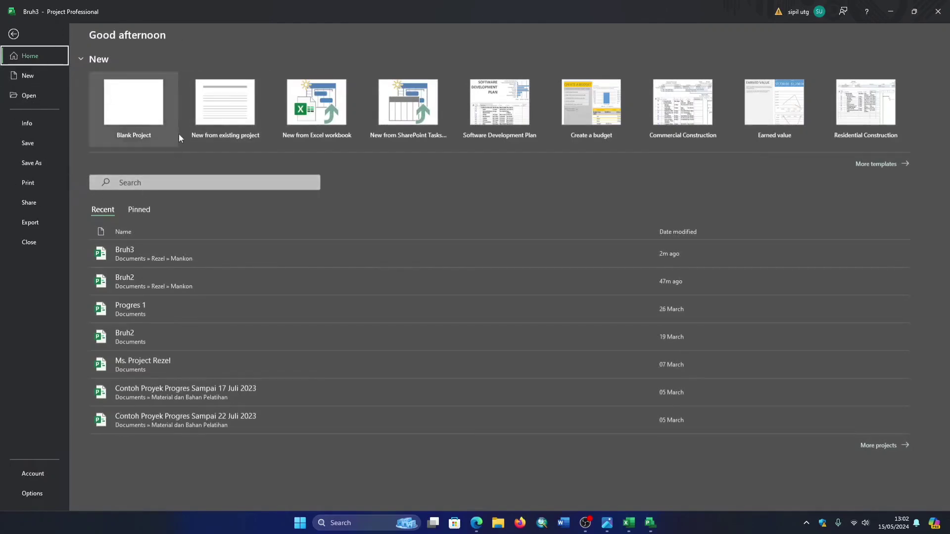
{"action": "left_click", "coordinate": [132, 112]}
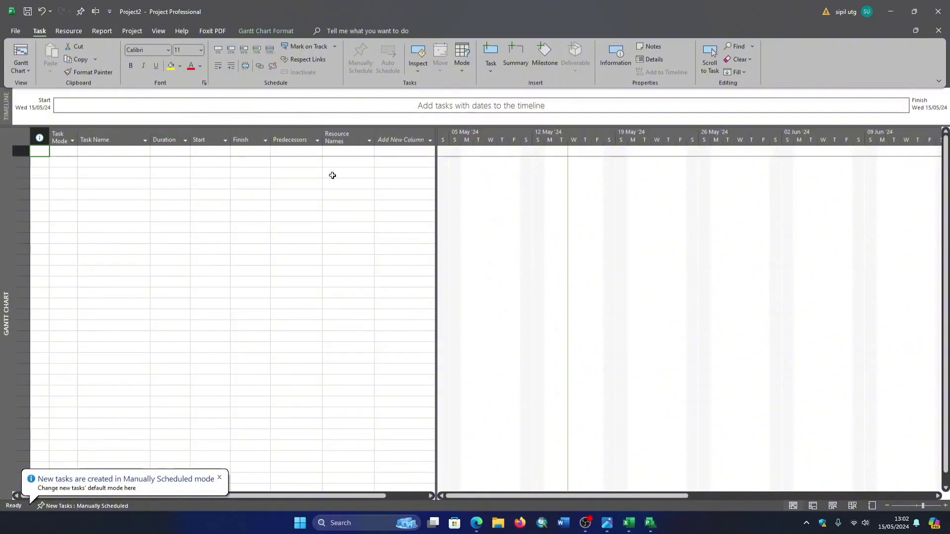
- Set the project's title to PROYEK 1 in its advanced properties and return to the Gantt chart
{"action": "left_click", "coordinate": [15, 32]}
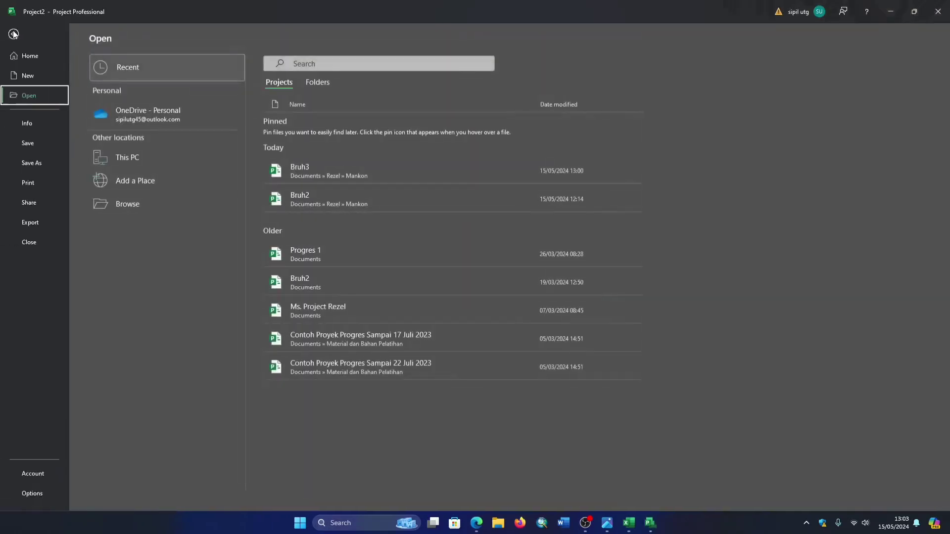
{"action": "left_click", "coordinate": [28, 123]}
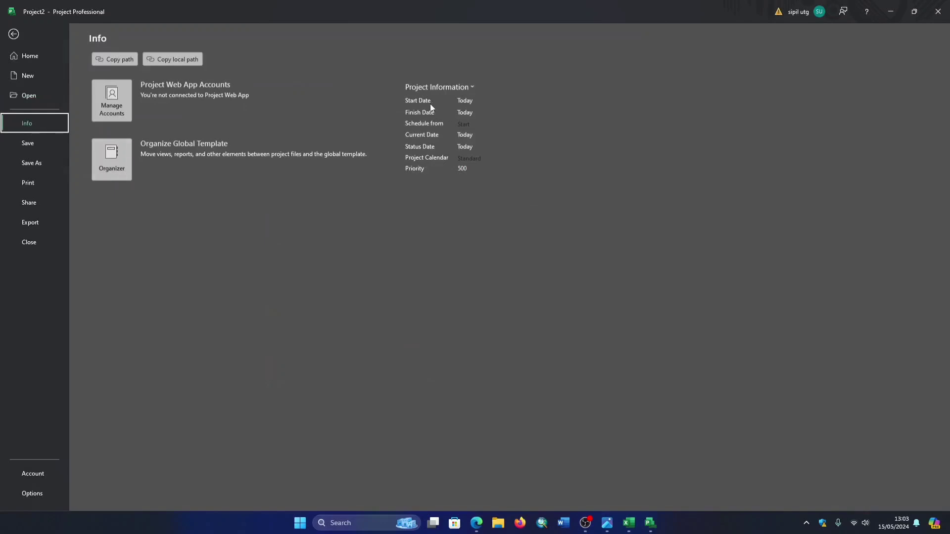
{"action": "left_click", "coordinate": [433, 87]}
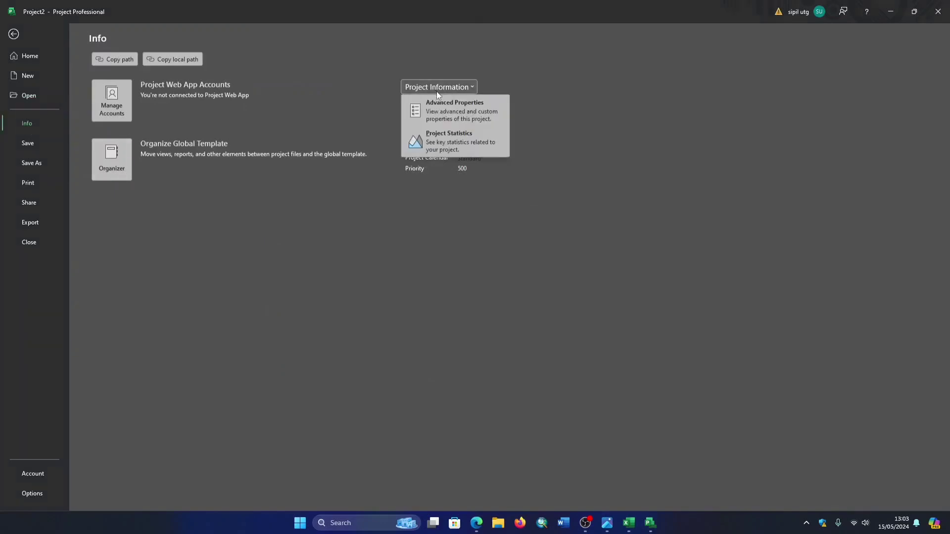
{"action": "left_click", "coordinate": [468, 107]}
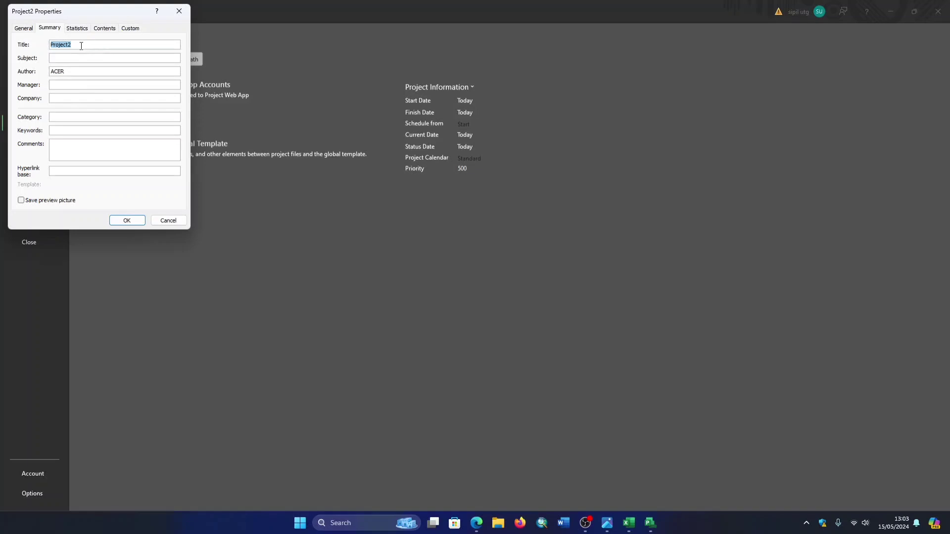
{"action": "key", "text": "BackSpace"}
{"action": "left_click", "coordinate": [125, 221]}
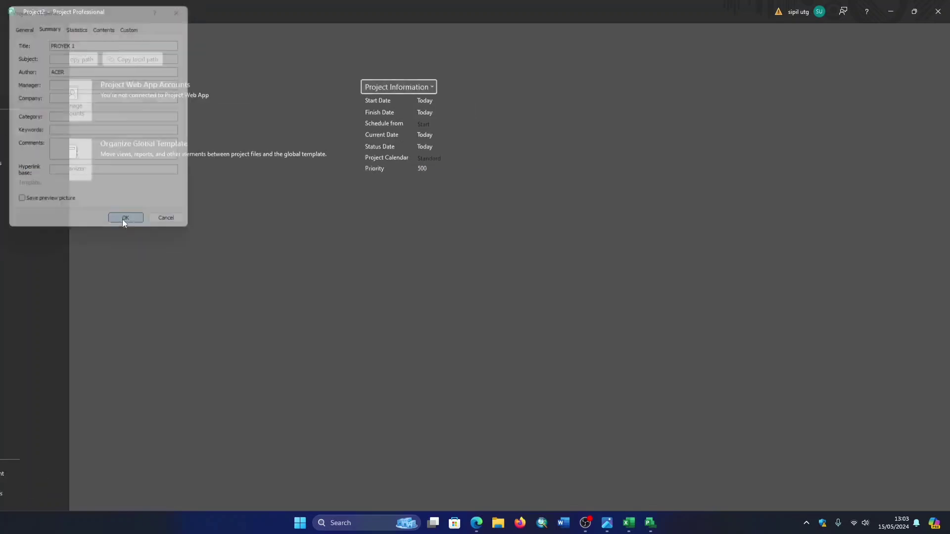
{"action": "key", "text": "Escape"}
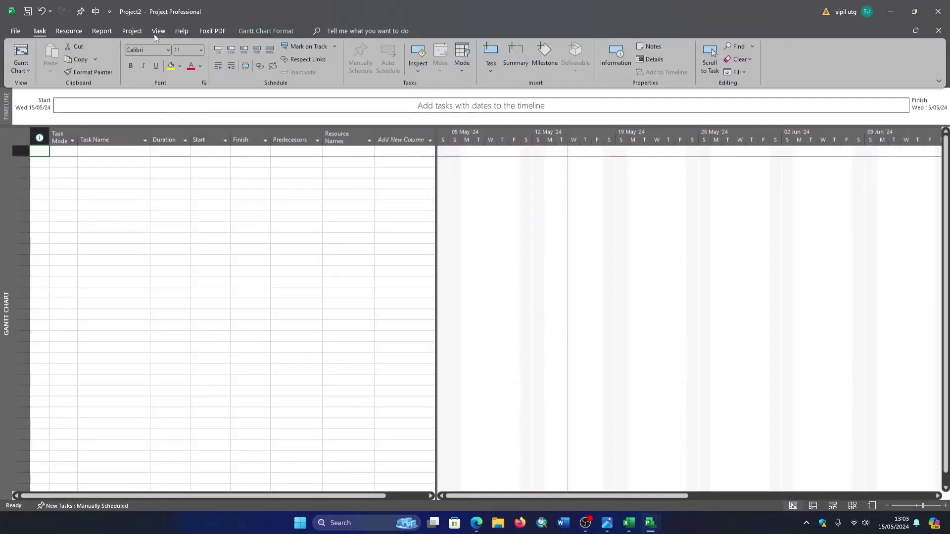
- Set the project's start date to 1 January 2024 in the project information
{"action": "left_click", "coordinate": [133, 31]}
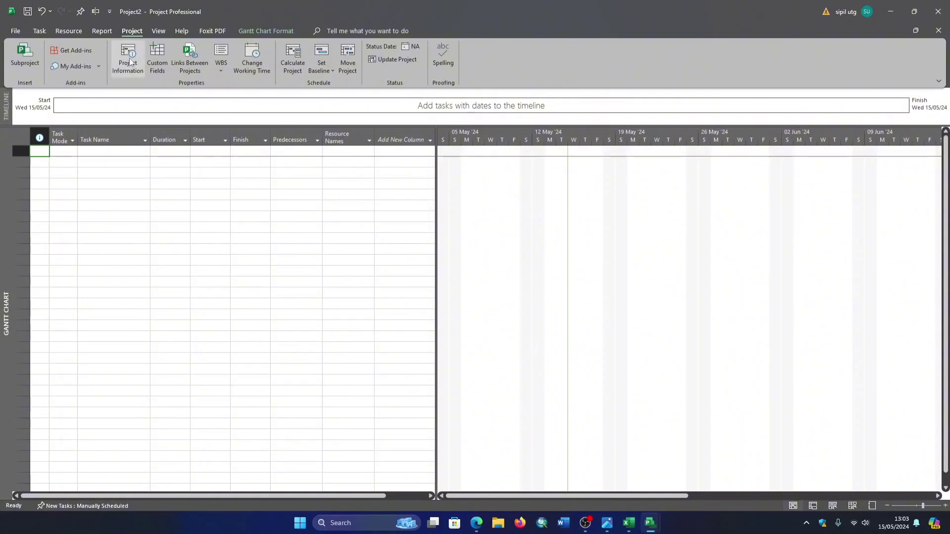
{"action": "left_click", "coordinate": [129, 57]}
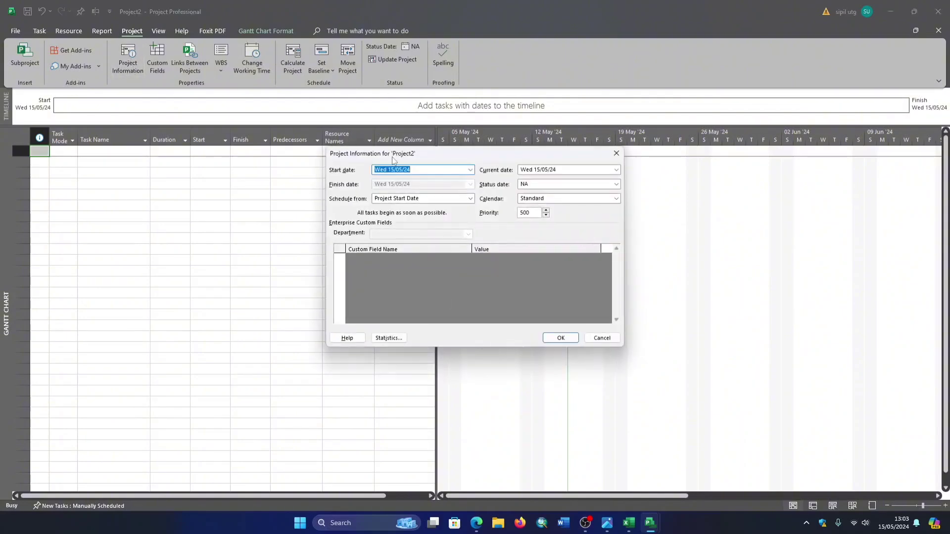
{"action": "left_click", "coordinate": [471, 170]}
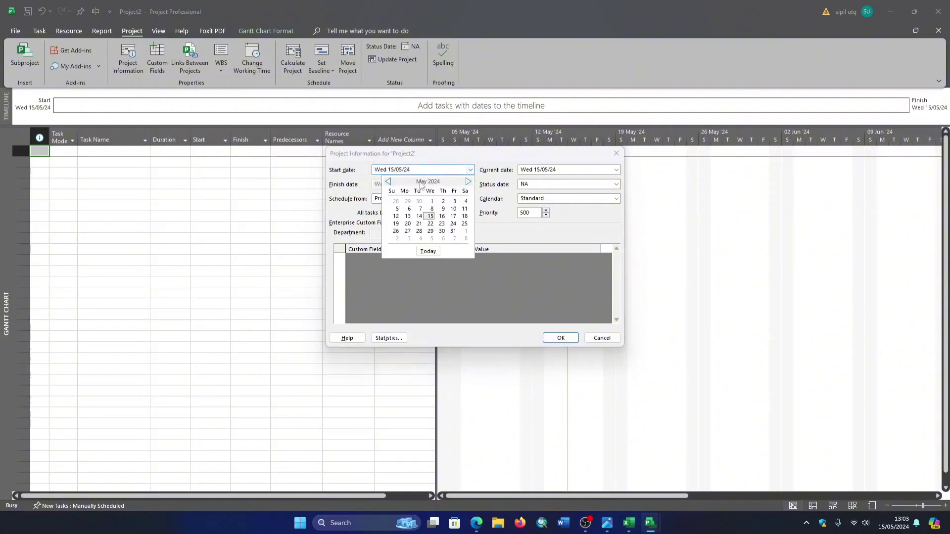
{"action": "left_click", "coordinate": [389, 181]}
{"action": "left_click", "coordinate": [388, 181]}
{"action": "left_click", "coordinate": [389, 181]}
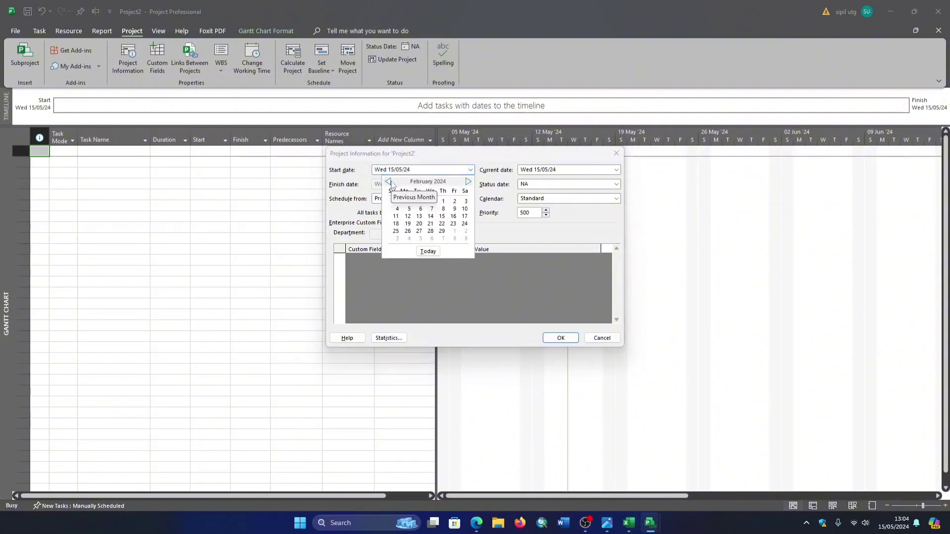
{"action": "left_click", "coordinate": [388, 181]}
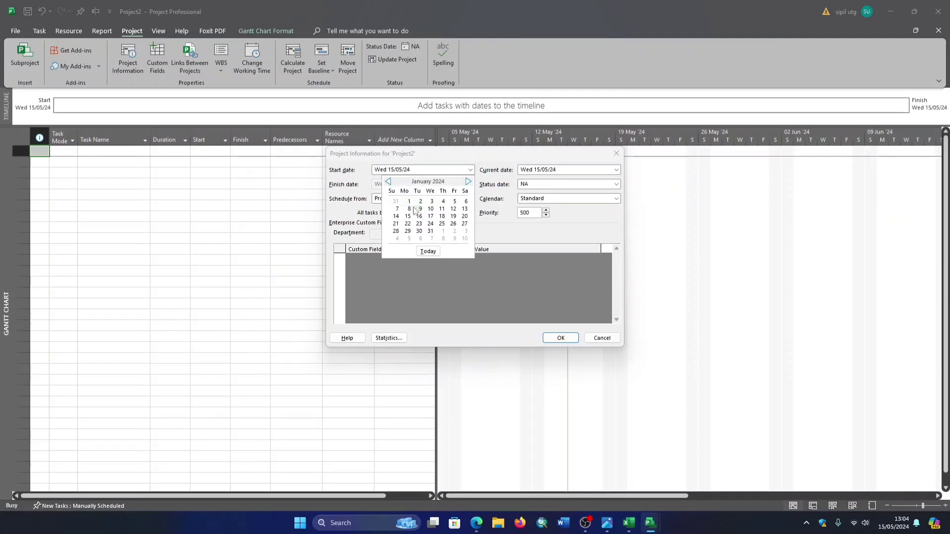
{"action": "left_click", "coordinate": [409, 202]}
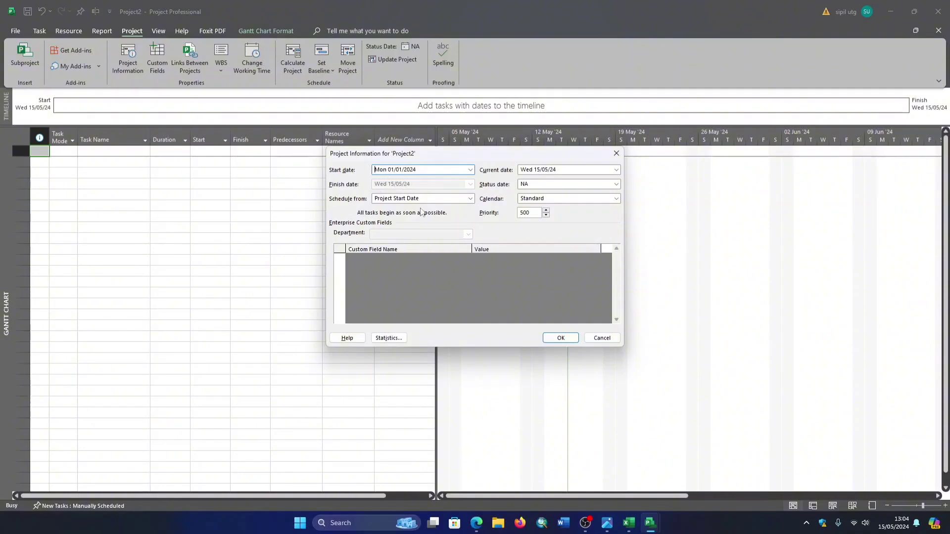
{"action": "left_click", "coordinate": [560, 338]}
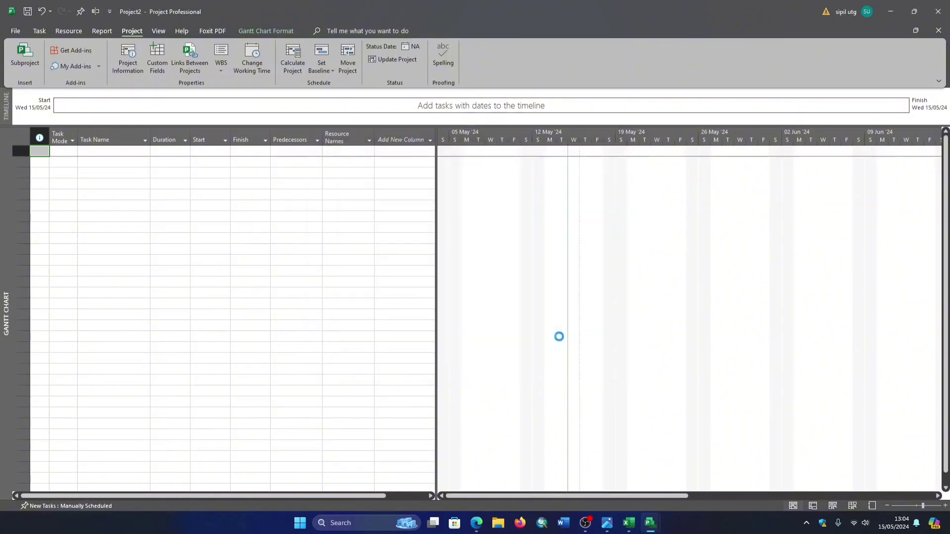
- Open the working time settings of the Standard calendar and examine its exceptions and work weeks
{"action": "left_click", "coordinate": [257, 64]}
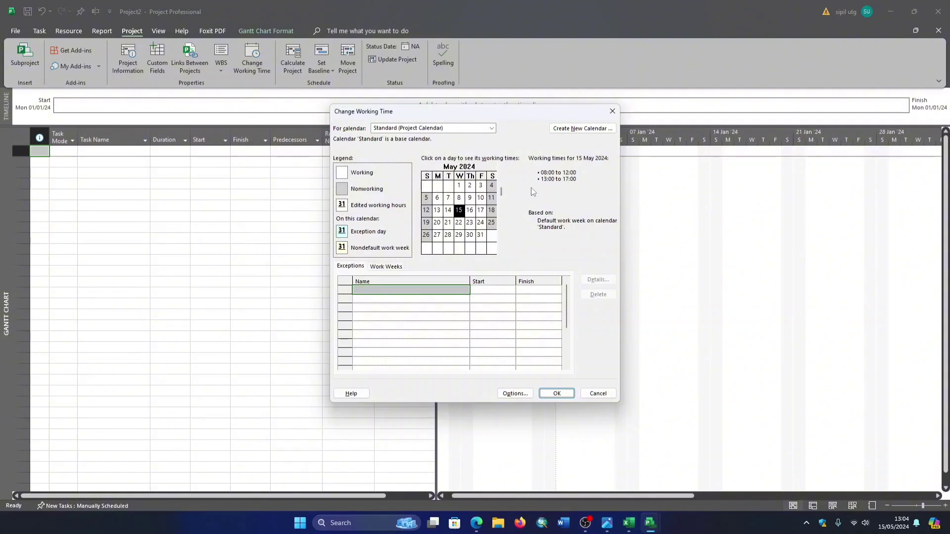
{"action": "left_click", "coordinate": [388, 268]}
{"action": "left_click", "coordinate": [360, 267]}
{"action": "left_click", "coordinate": [390, 268]}
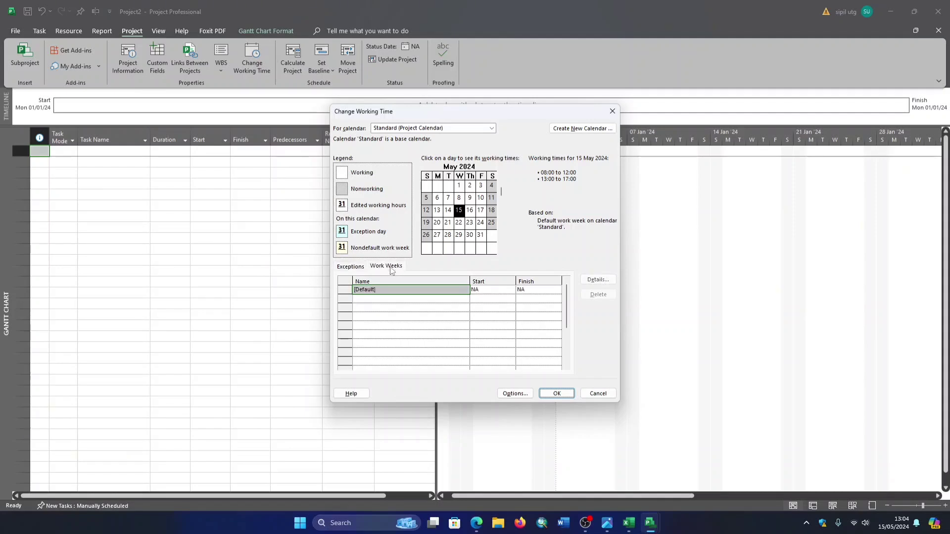
{"action": "left_click", "coordinate": [352, 267]}
{"action": "left_click", "coordinate": [384, 268]}
{"action": "left_click", "coordinate": [361, 268]}
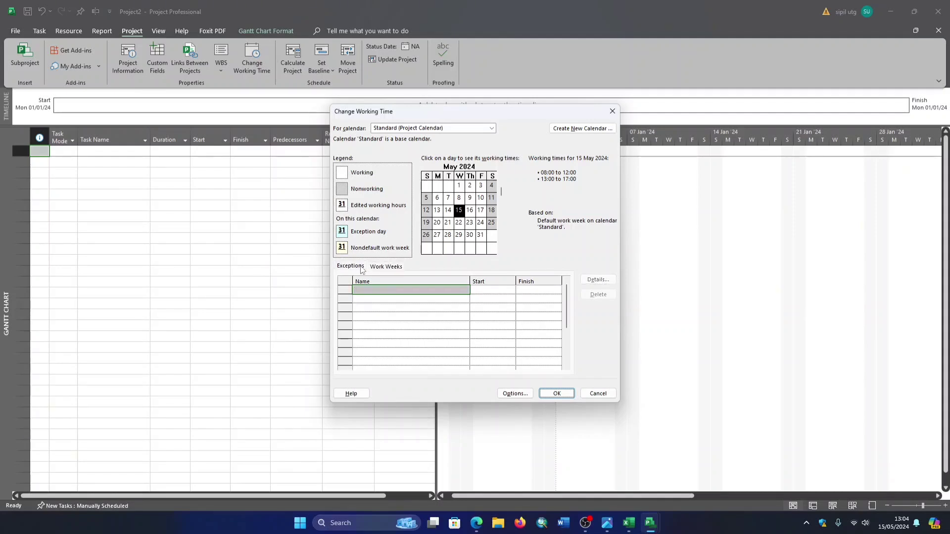
{"action": "left_click", "coordinate": [394, 269]}
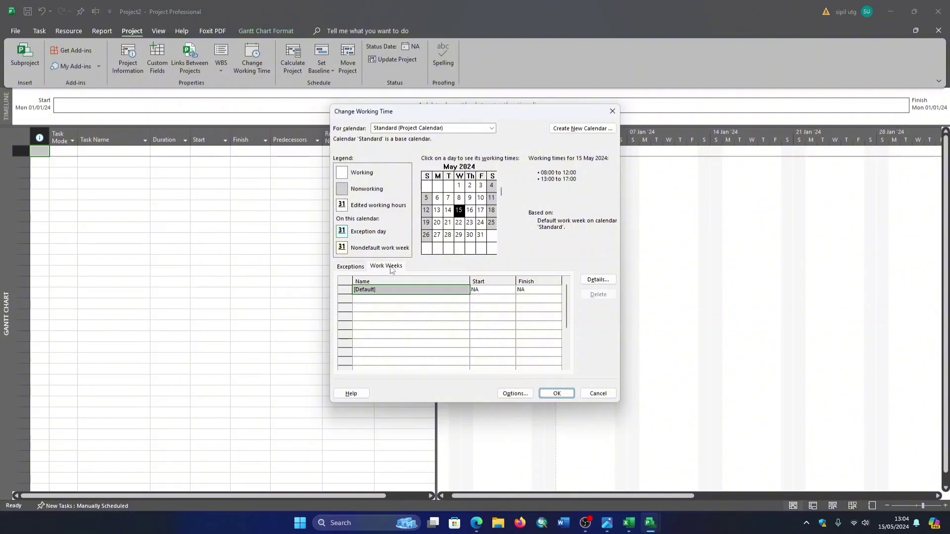
{"action": "left_click", "coordinate": [354, 268]}
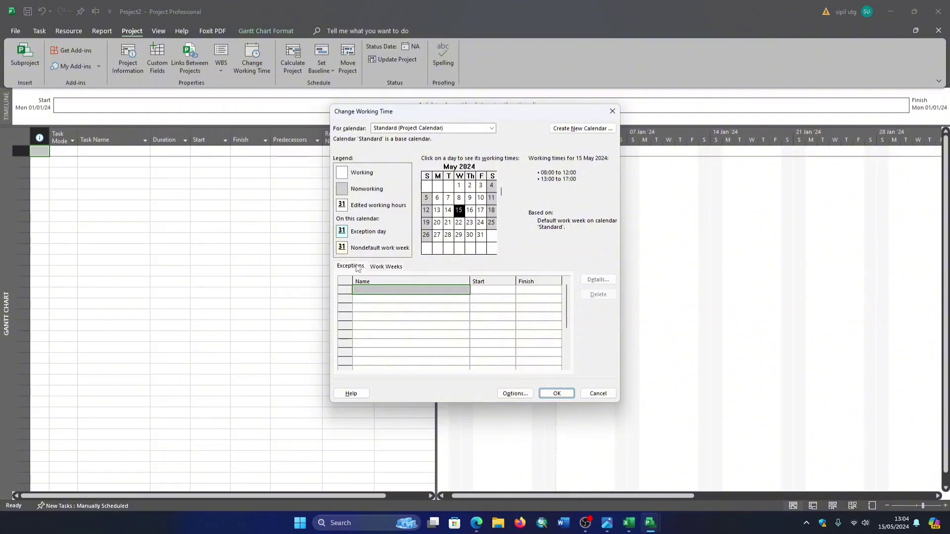
- In the default work week's details, set Monday through Friday to use specific working times
{"action": "left_click", "coordinate": [393, 266]}
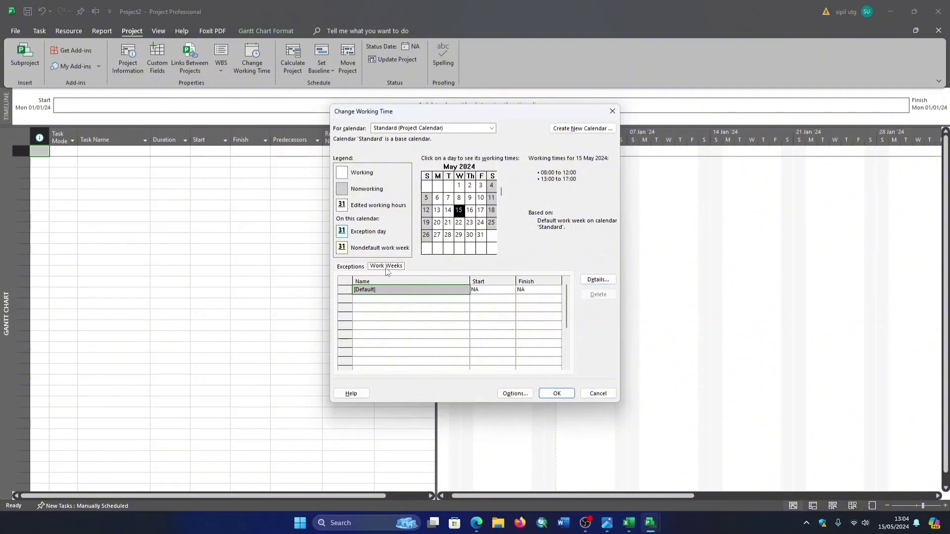
{"action": "left_click", "coordinate": [598, 279]}
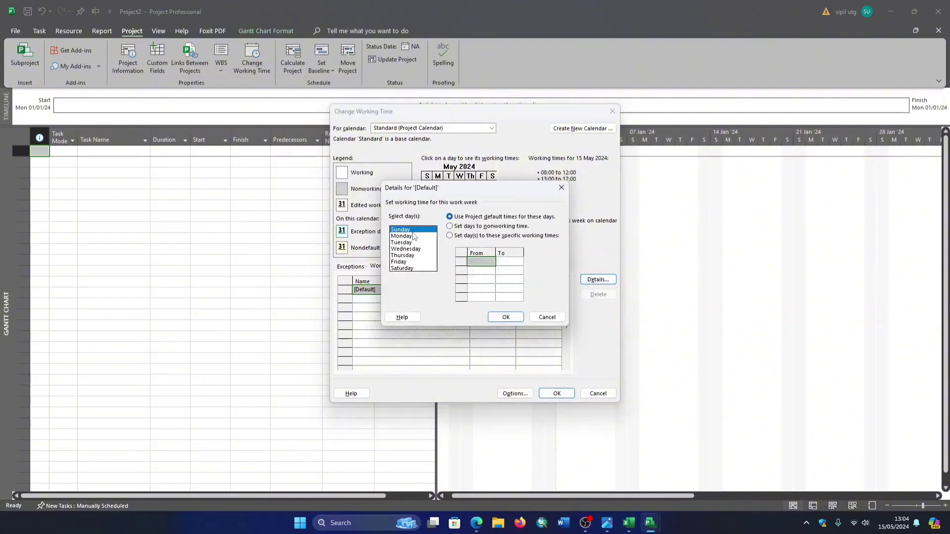
{"action": "left_click", "coordinate": [404, 248]}
{"action": "left_click", "coordinate": [408, 261]}
{"action": "left_click", "coordinate": [408, 238]}
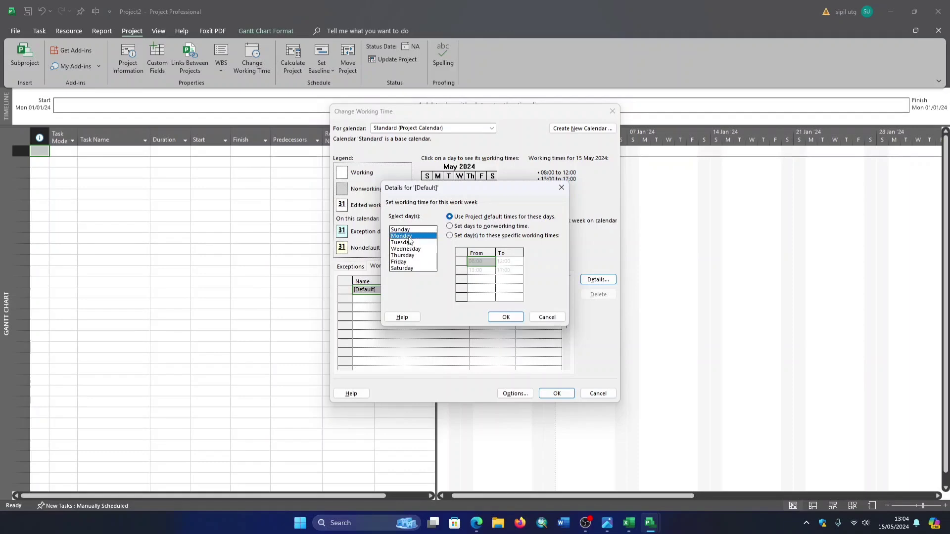
{"action": "left_click", "coordinate": [414, 262]}
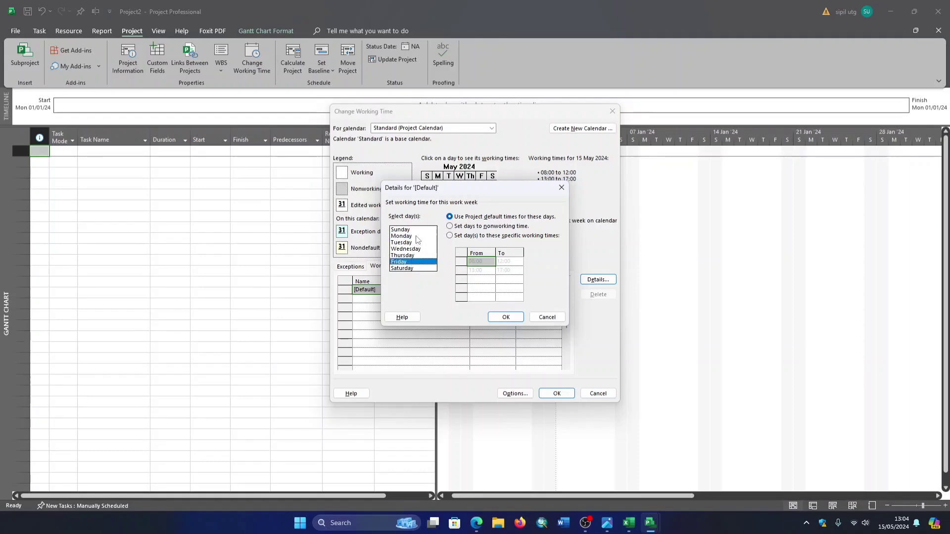
{"action": "left_click_drag", "start_coordinate": [416, 236], "coordinate": [415, 262]}
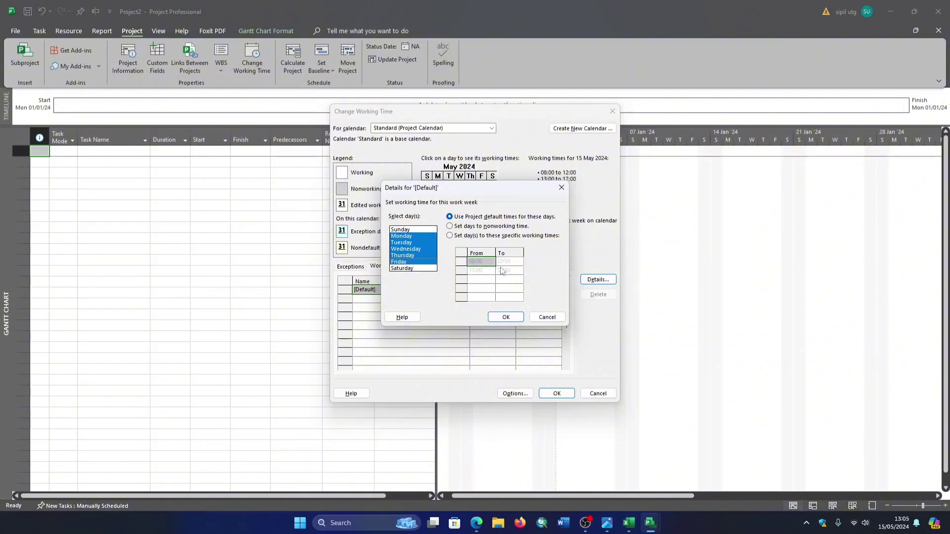
{"action": "left_click", "coordinate": [452, 236]}
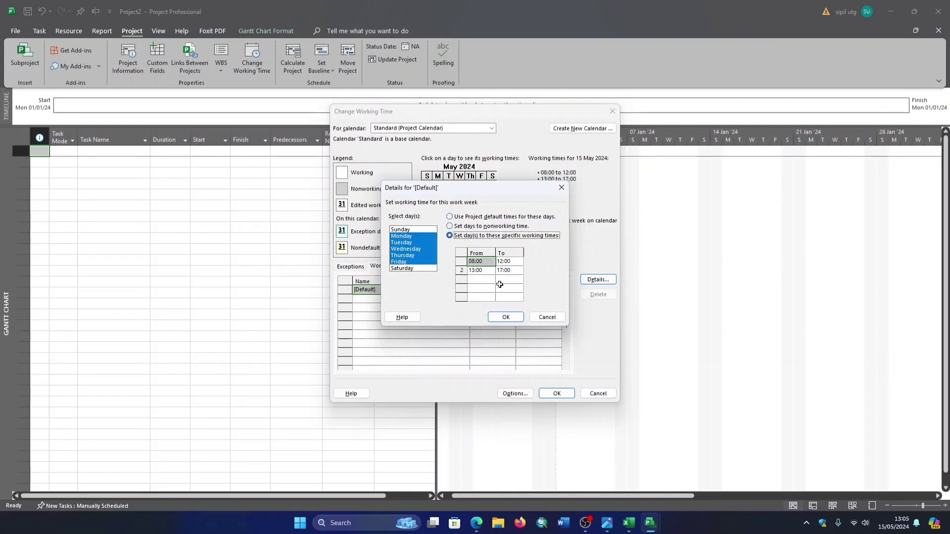
- Check the weekday shifts of 08:00 to 12:00 and 13:00 to 17:00, and accept the work week details
{"action": "left_click", "coordinate": [486, 262]}
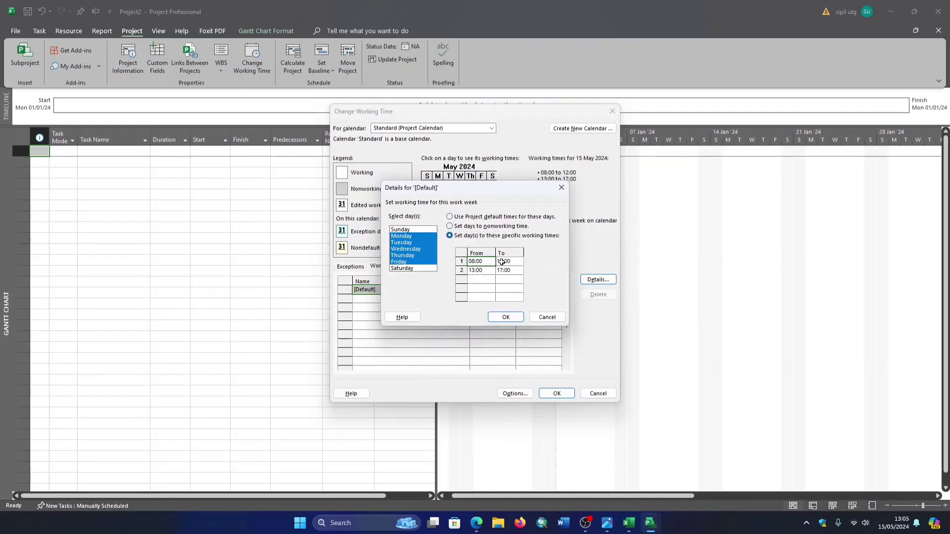
{"action": "left_click", "coordinate": [502, 262]}
{"action": "left_click", "coordinate": [485, 263]}
{"action": "left_click", "coordinate": [508, 265]}
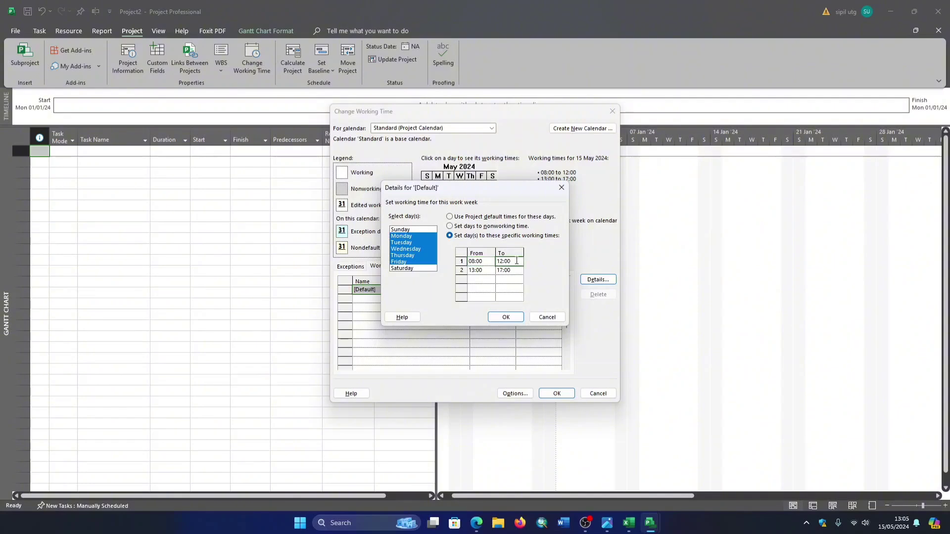
{"action": "left_click", "coordinate": [479, 271]}
{"action": "left_click", "coordinate": [514, 271]}
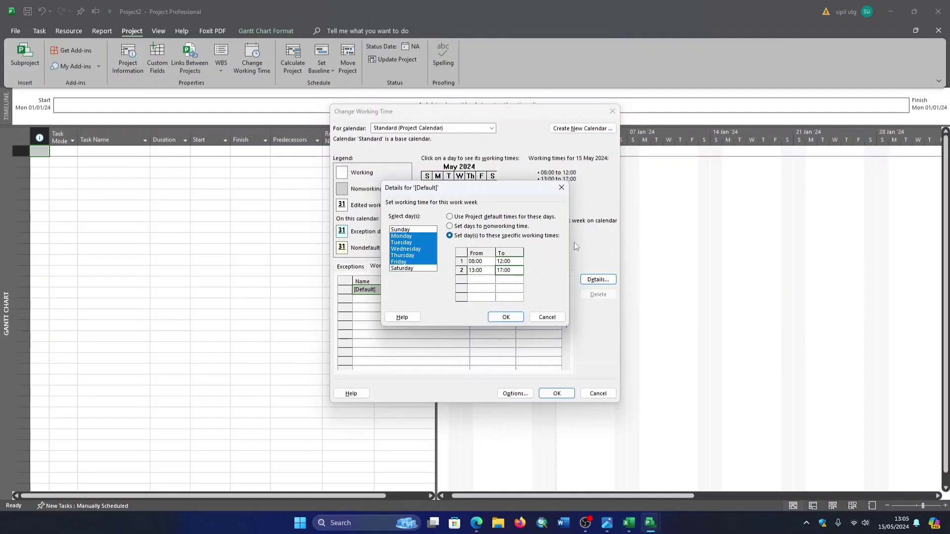
{"action": "left_click", "coordinate": [506, 317]}
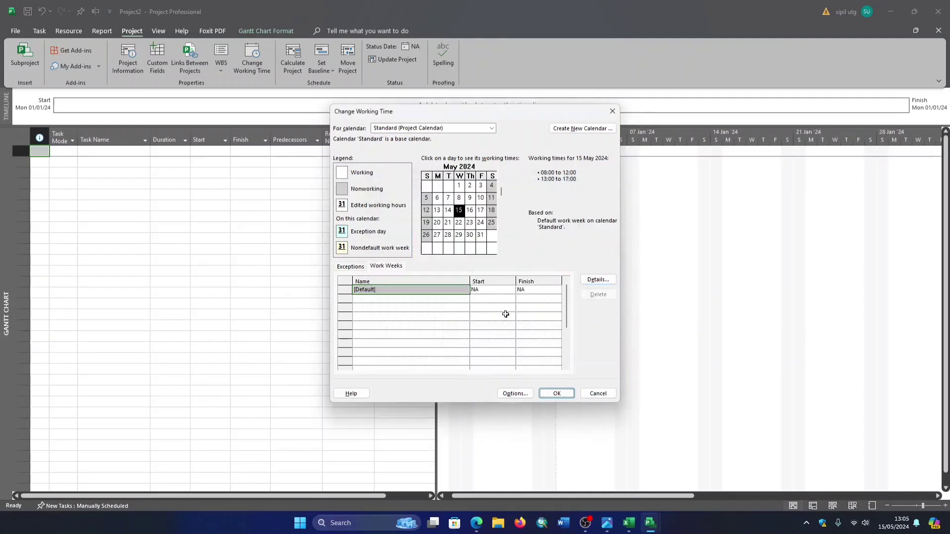
- Add a nonworking calendar exception named HARI LIBUR 1 on 15 January 2024
{"action": "left_click", "coordinate": [355, 267]}
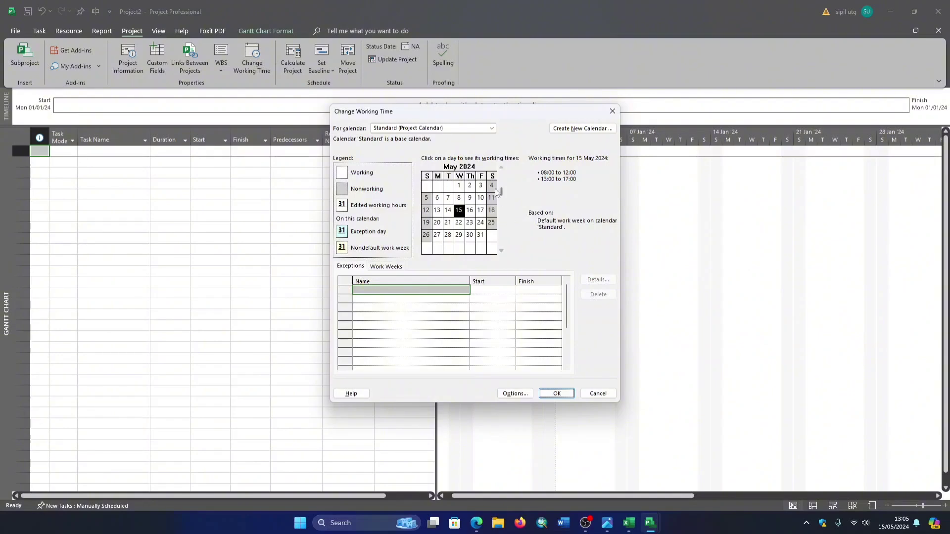
{"action": "left_click", "coordinate": [501, 168]}
{"action": "left_click", "coordinate": [502, 169]}
{"action": "left_click", "coordinate": [503, 168]}
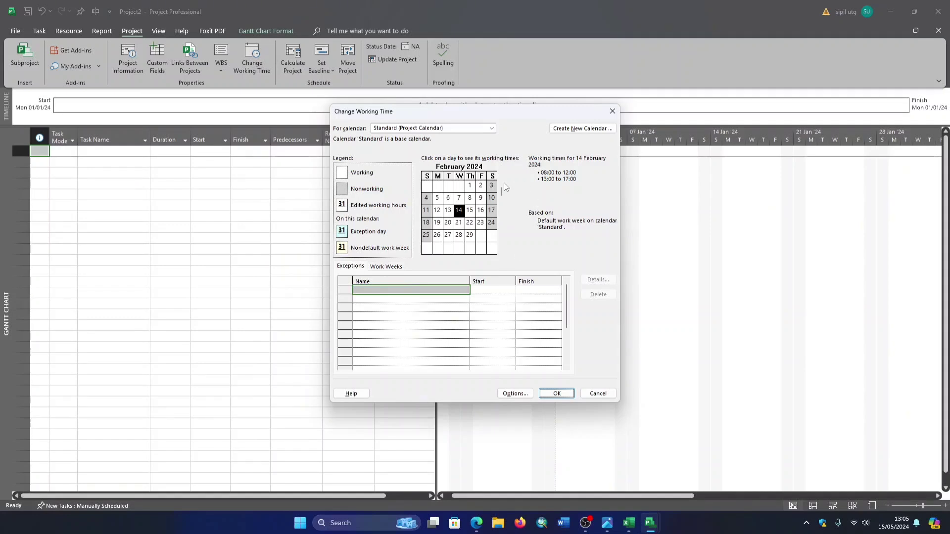
{"action": "left_click", "coordinate": [501, 167]}
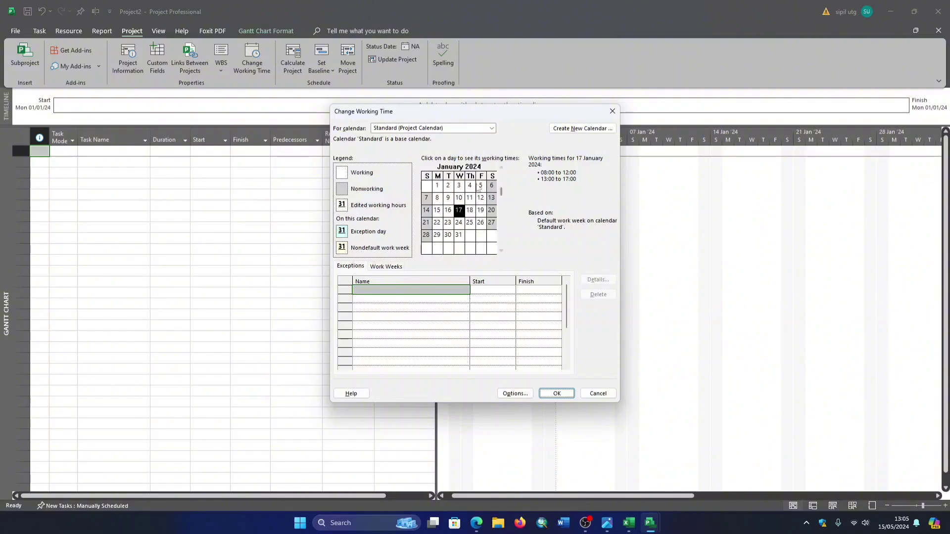
{"action": "left_click", "coordinate": [439, 215]}
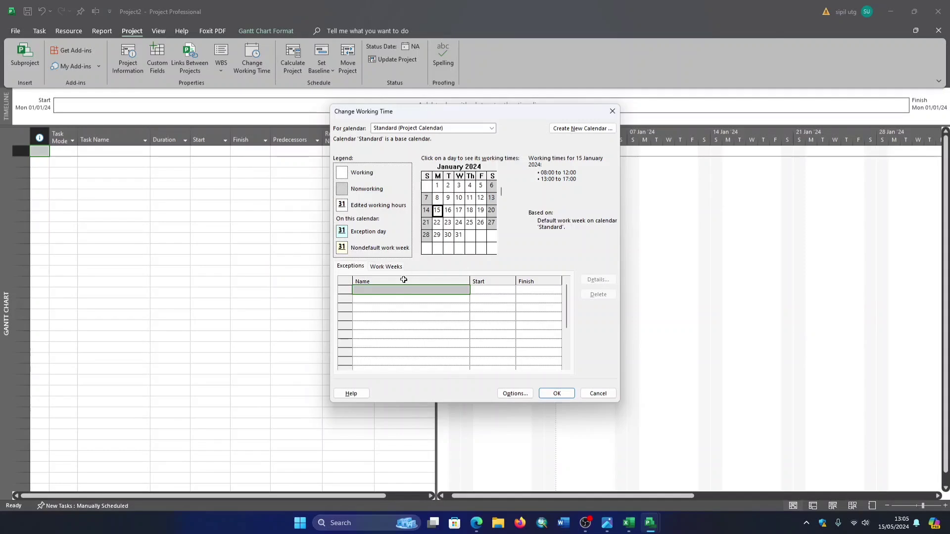
{"action": "left_click", "coordinate": [378, 290]}
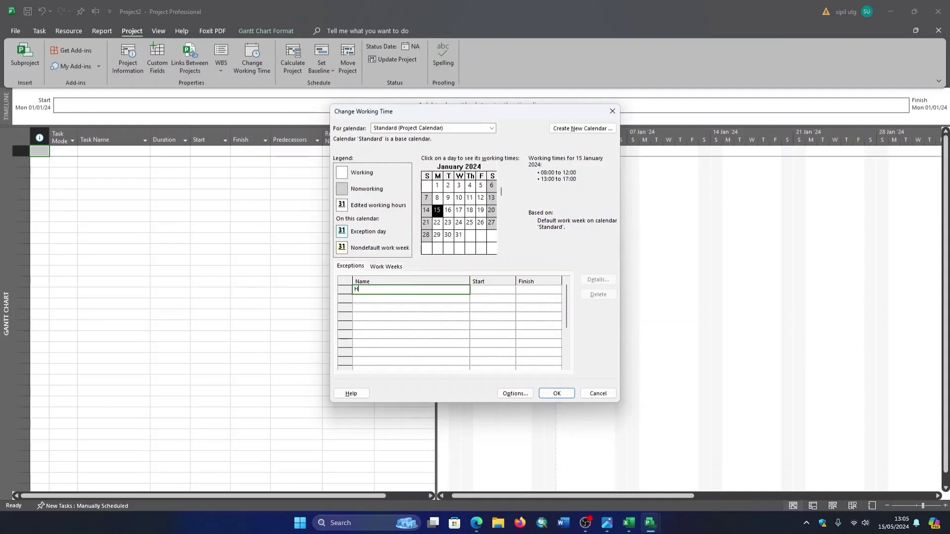
{"action": "type", "text": "HARI LIBUR 1"}
{"action": "key", "text": "Escape"}
{"action": "left_click", "coordinate": [429, 307]}
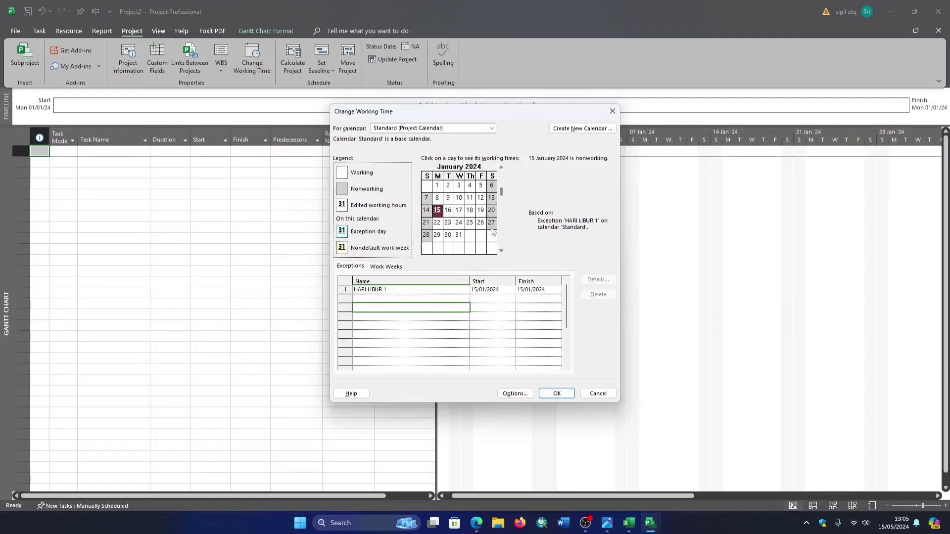
- Add a nonworking calendar exception named HARI LIBUR 2 for 22 to 26 January 2024 and accept the working time changes
{"action": "left_click", "coordinate": [458, 210]}
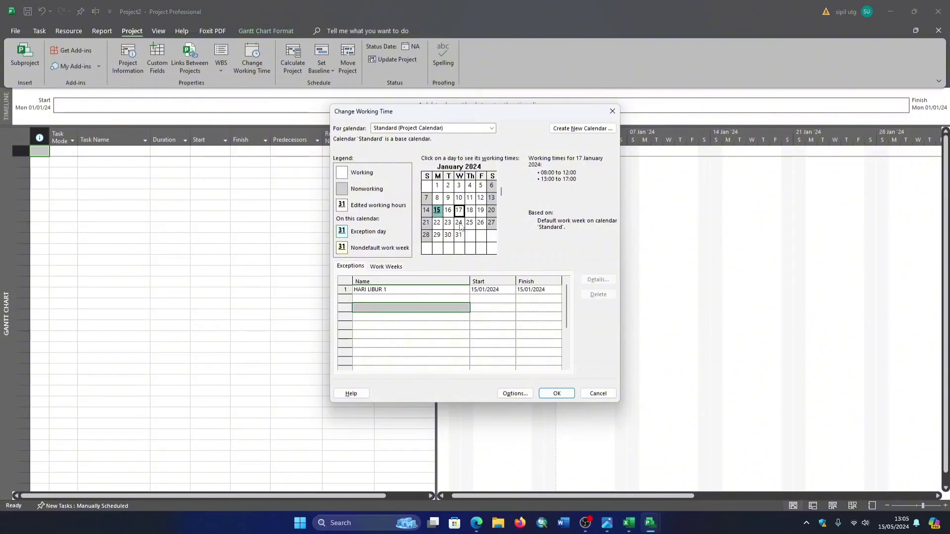
{"action": "left_click_drag", "start_coordinate": [438, 227], "coordinate": [481, 231]}
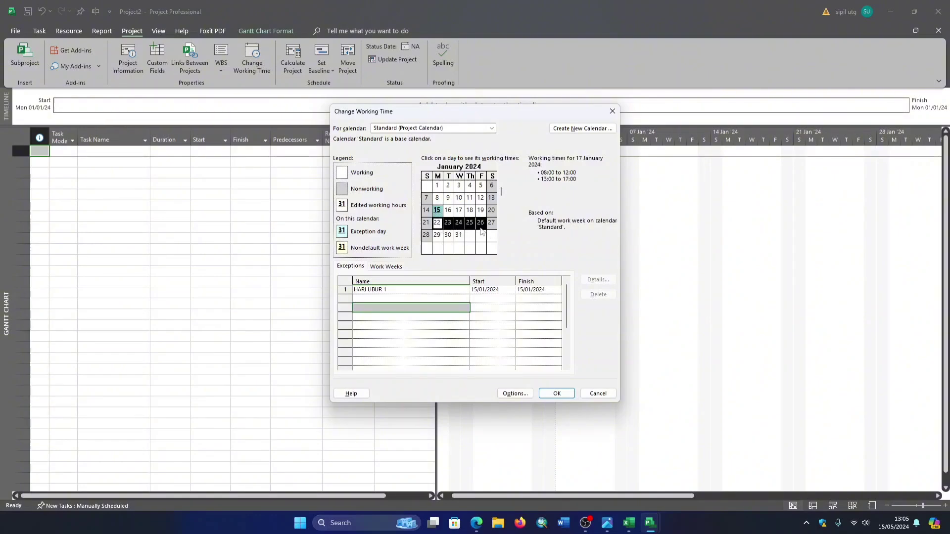
{"action": "left_click", "coordinate": [383, 297]}
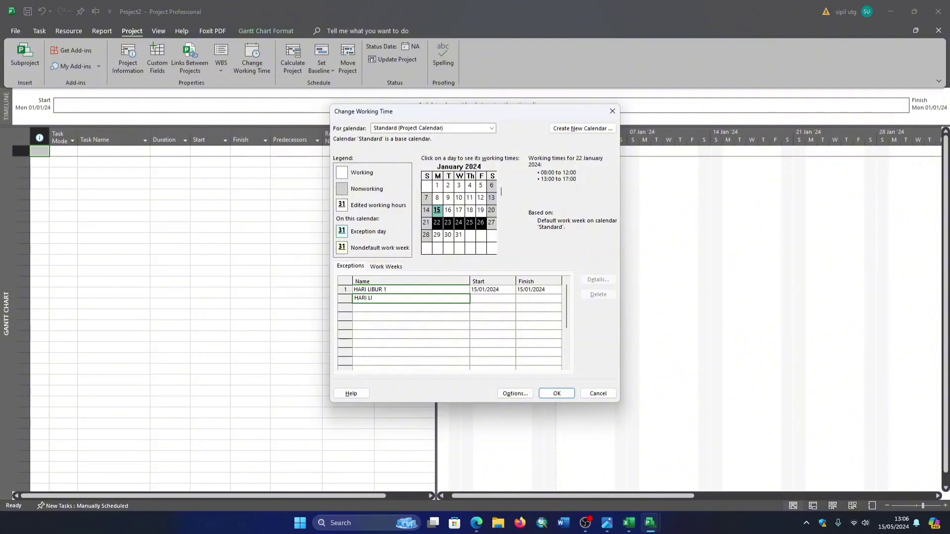
{"action": "type", "text": "BUR 2"}
{"action": "left_click", "coordinate": [429, 315]}
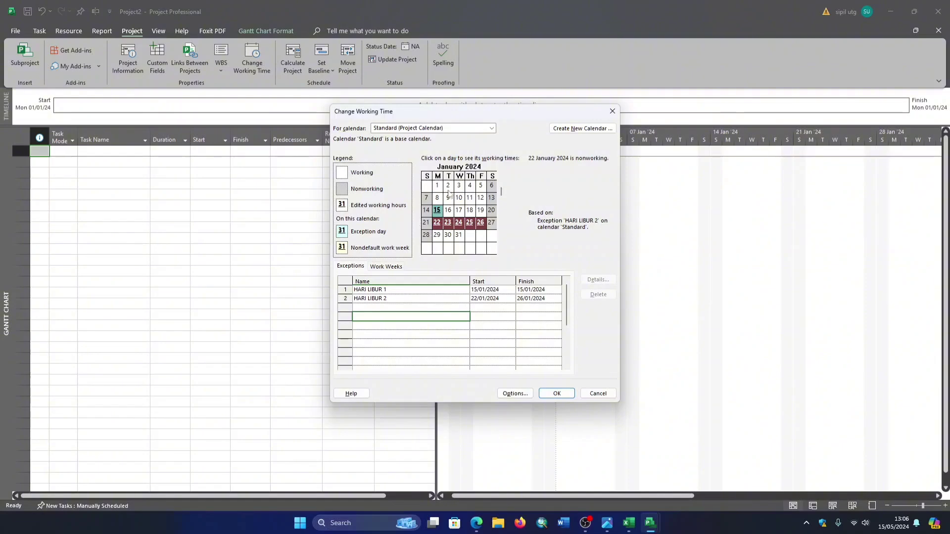
{"action": "left_click", "coordinate": [556, 393]}
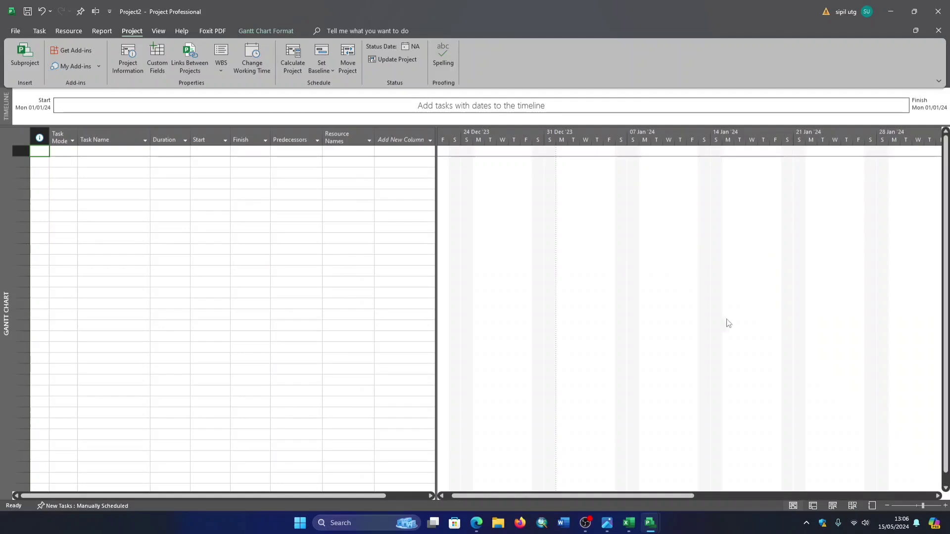
{"action": "left_click", "coordinate": [939, 496]}
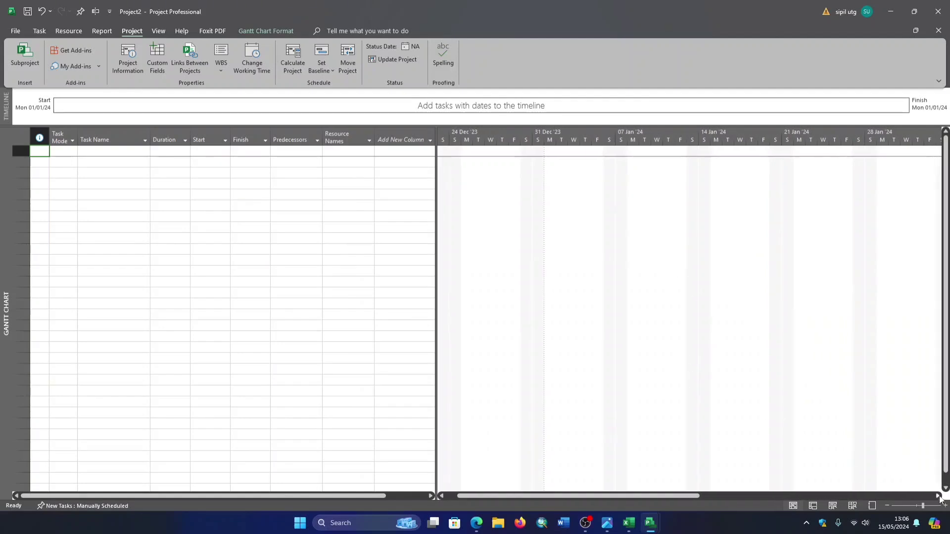
{"action": "left_click", "coordinate": [939, 496]}
{"action": "left_click", "coordinate": [939, 496]}
{"action": "left_click", "coordinate": [939, 497]}
{"action": "left_click_drag", "start_coordinate": [861, 337], "coordinate": [736, 314]}
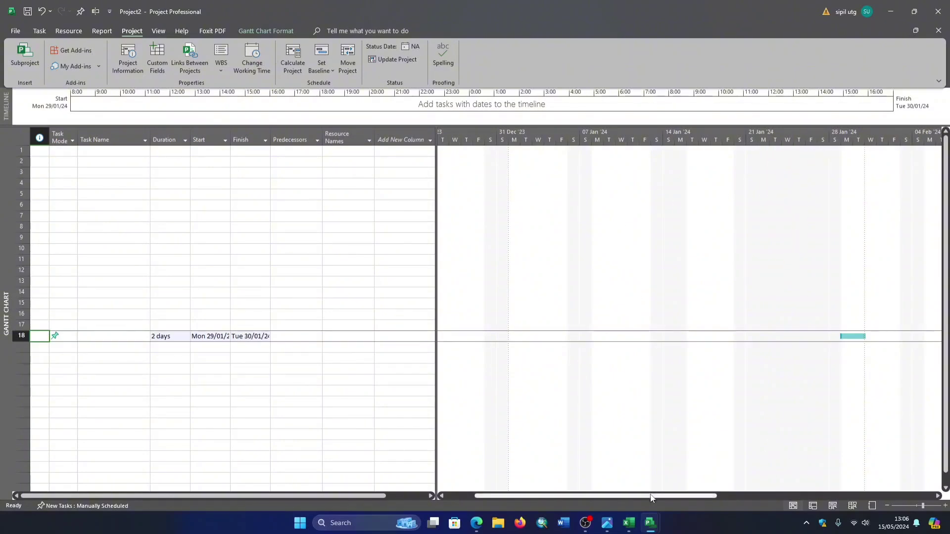
{"action": "left_click_drag", "start_coordinate": [652, 497], "coordinate": [583, 496]}
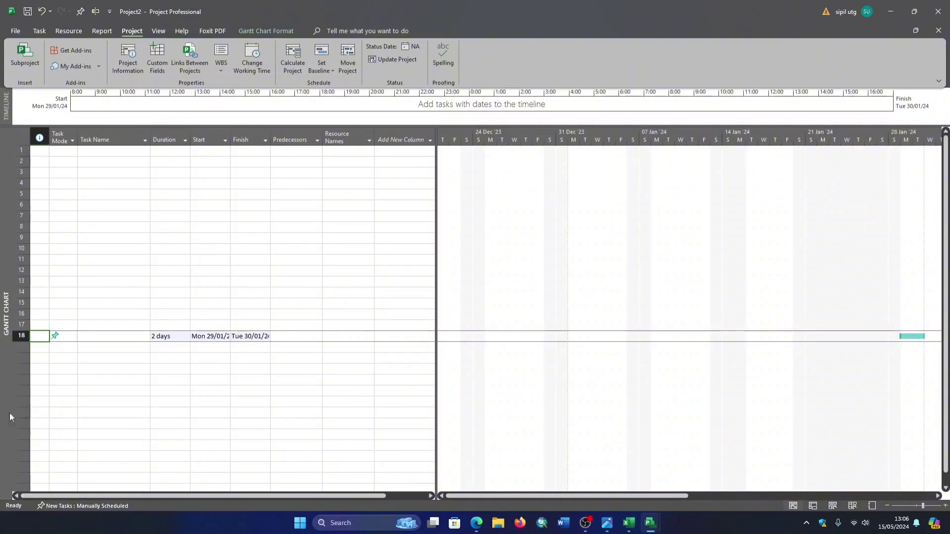
{"action": "left_click", "coordinate": [78, 367]}
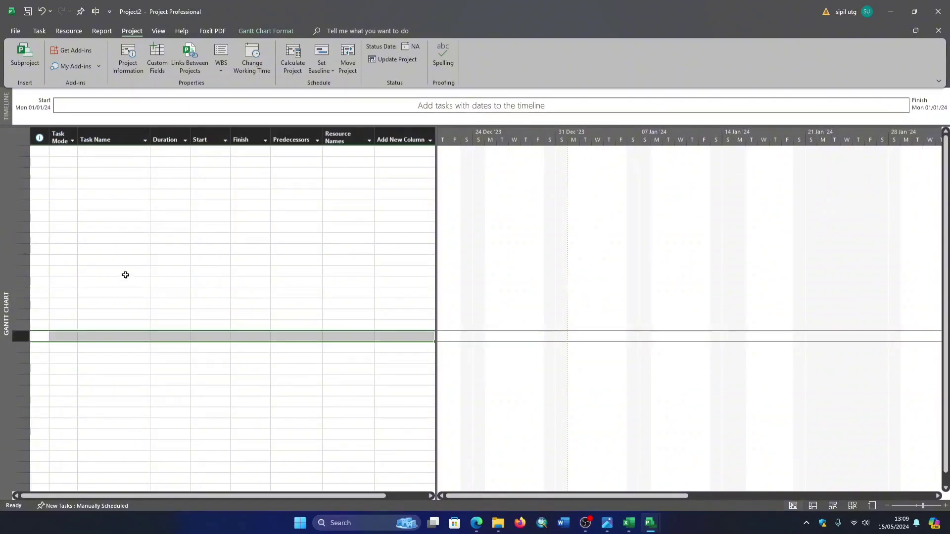
- Set the scheduling mode for new tasks to Auto Scheduled
{"action": "left_click", "coordinate": [125, 294]}
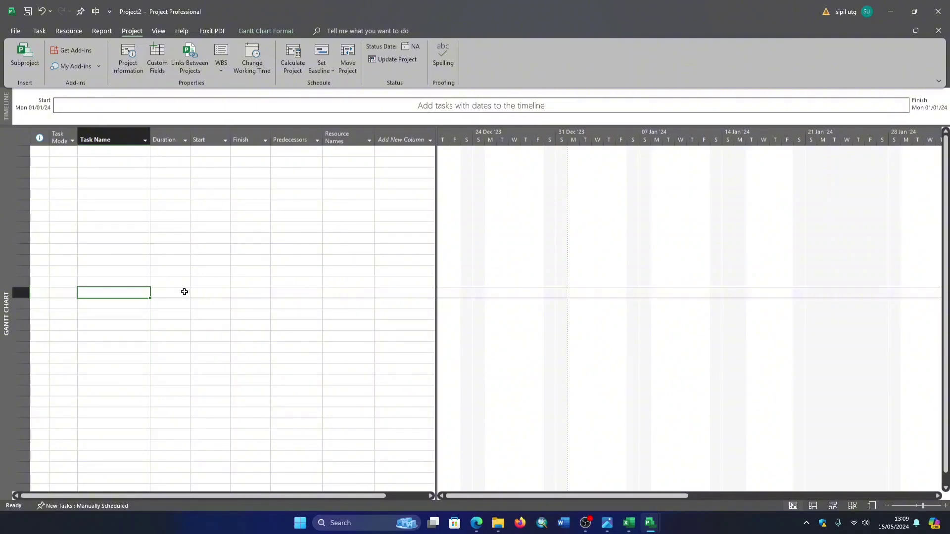
{"action": "left_click", "coordinate": [105, 507]}
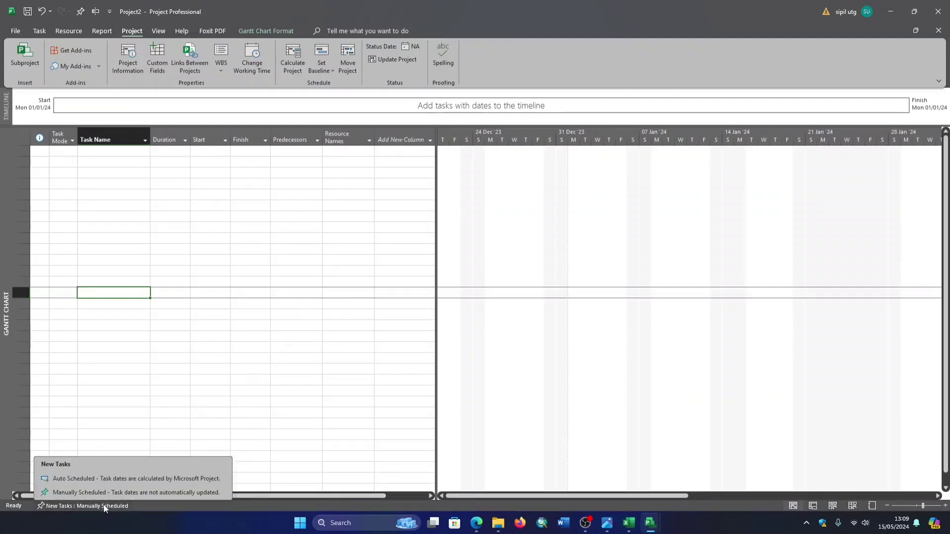
{"action": "left_click", "coordinate": [100, 478]}
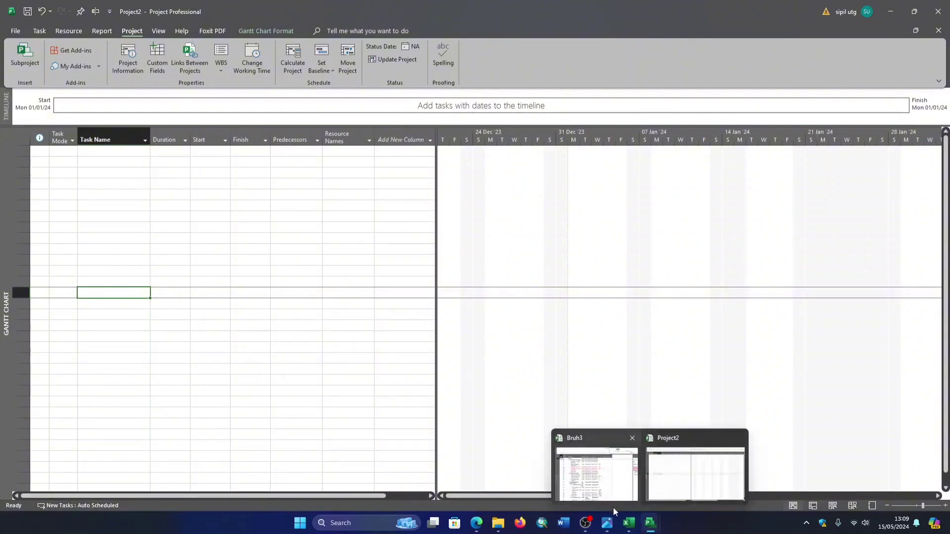
- In the Excel workbook's Sheet1, copy the work descriptions from A. Pekerjaan Persiapan down to Beukisting under C.2. Pekerjaan Kolom
{"action": "left_click", "coordinate": [631, 526]}
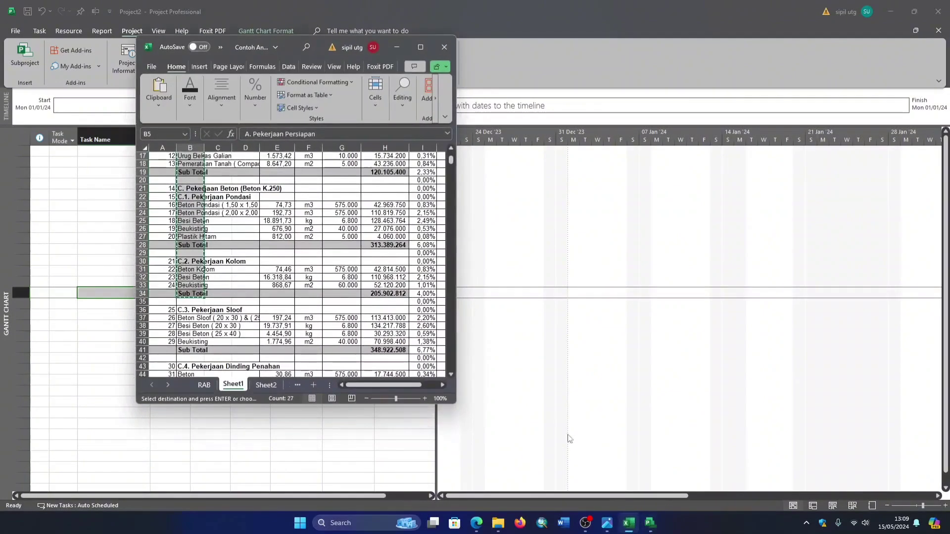
{"action": "scroll", "coordinate": [301, 266], "scroll_direction": "up", "scroll_amount": 3}
{"action": "scroll", "coordinate": [301, 266], "scroll_direction": "up", "scroll_amount": 2}
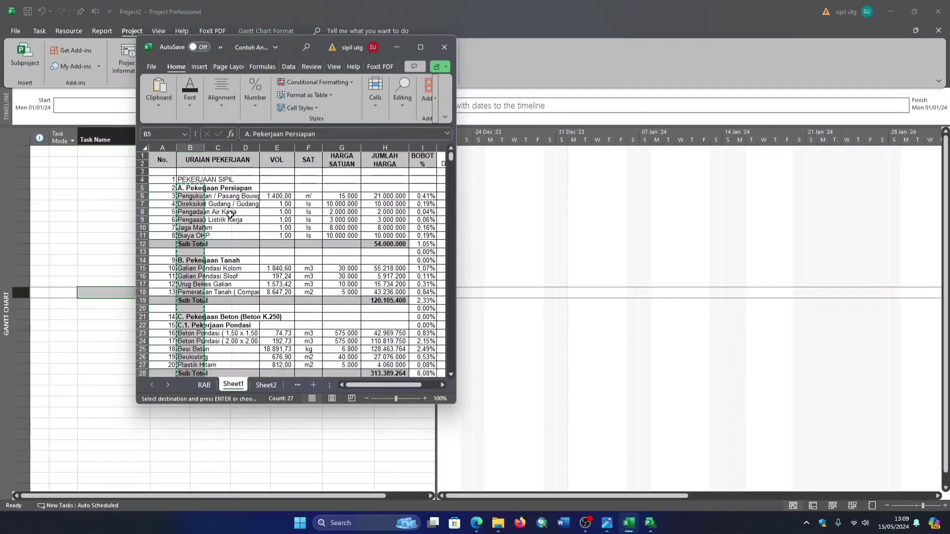
{"action": "left_click", "coordinate": [191, 192]}
{"action": "left_click_drag", "start_coordinate": [191, 192], "coordinate": [200, 345]}
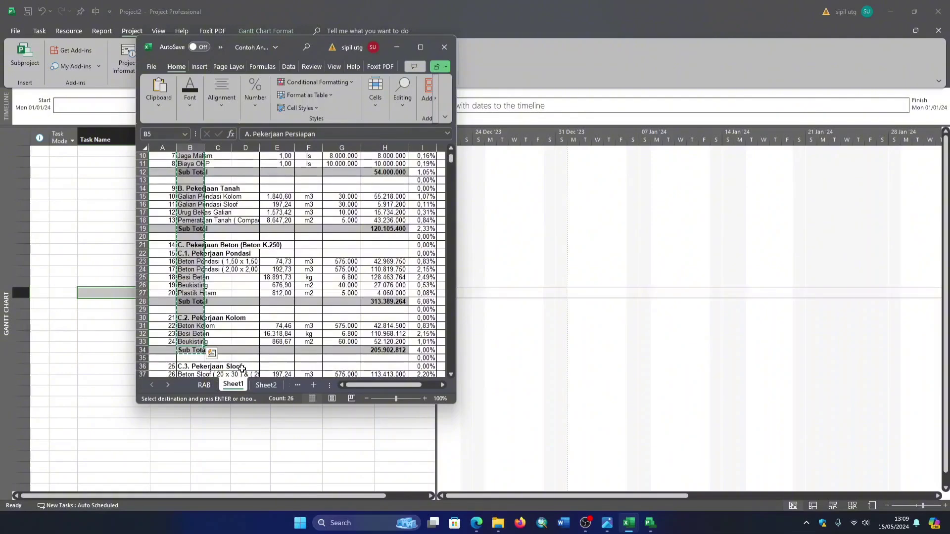
- Back in the Project file, paste the copied work descriptions as task names starting from the first row
{"action": "left_click", "coordinate": [394, 48]}
{"action": "left_click", "coordinate": [104, 175]}
{"action": "left_click", "coordinate": [122, 156]}
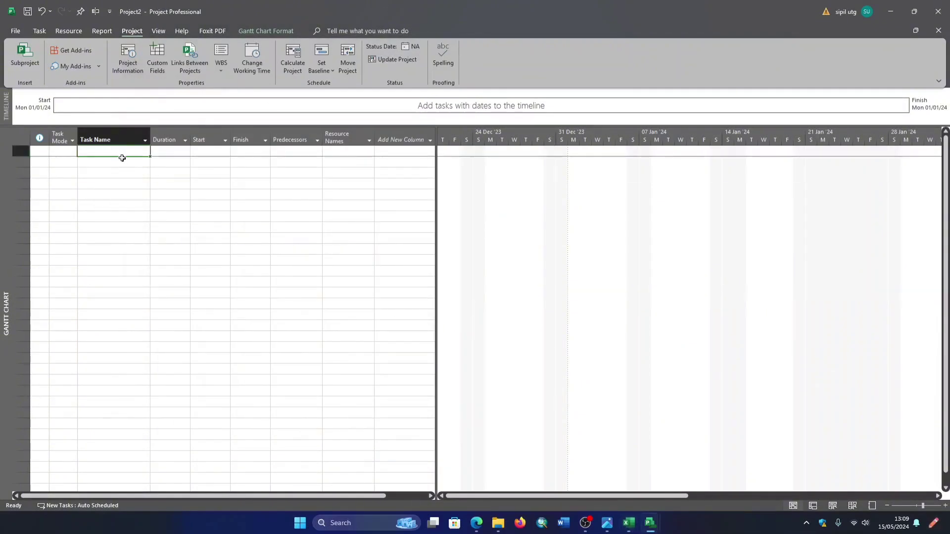
{"action": "key", "text": "ctrl+v"}
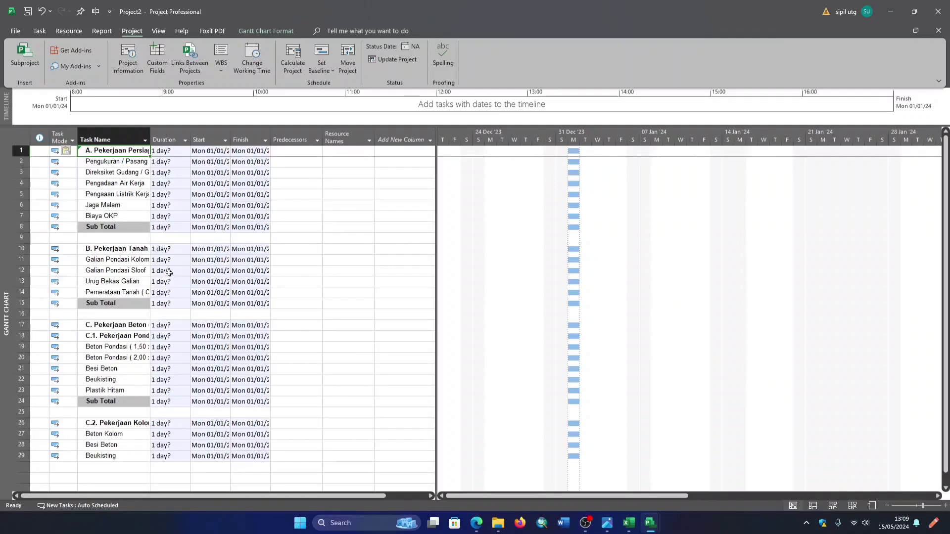
{"action": "left_click", "coordinate": [326, 237]}
- Delete the three Sub Total tasks and the blank row following each, after the Persiapan, Tanah and C.1. Pondasi groups
{"action": "left_click", "coordinate": [84, 238]}
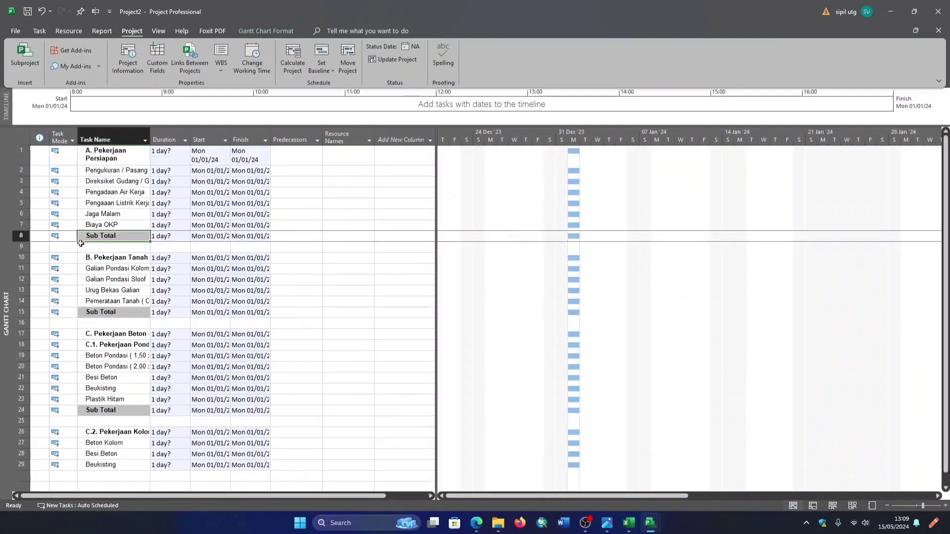
{"action": "left_click_drag", "start_coordinate": [19, 237], "coordinate": [20, 246]}
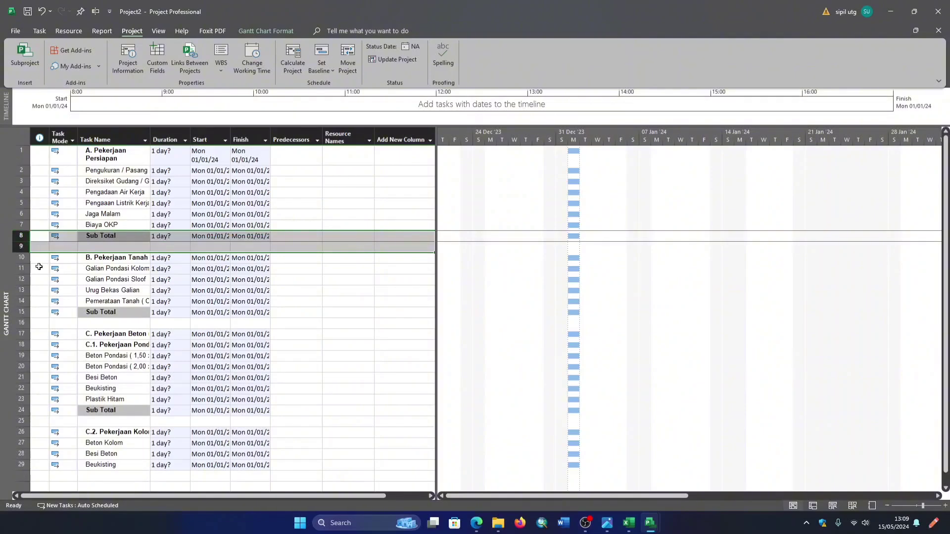
{"action": "right_click", "coordinate": [17, 241]}
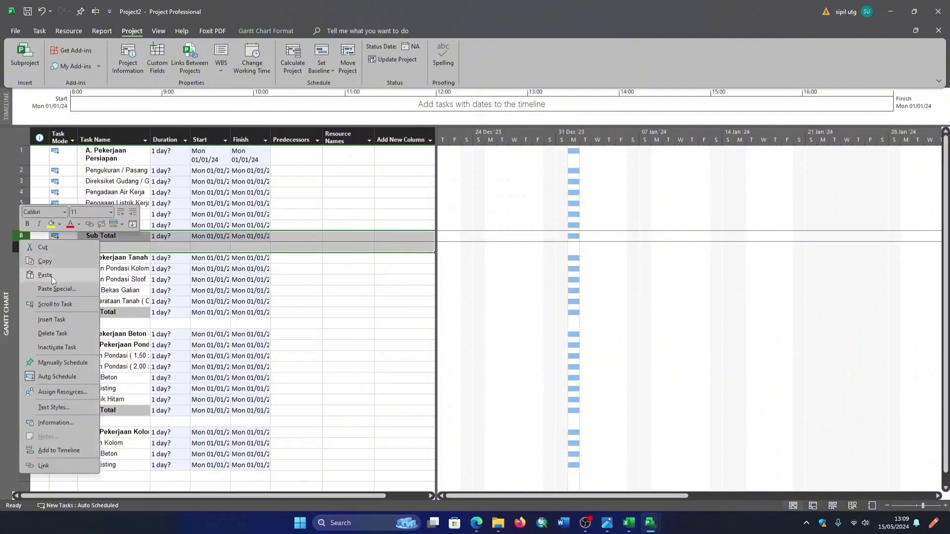
{"action": "left_click", "coordinate": [60, 330]}
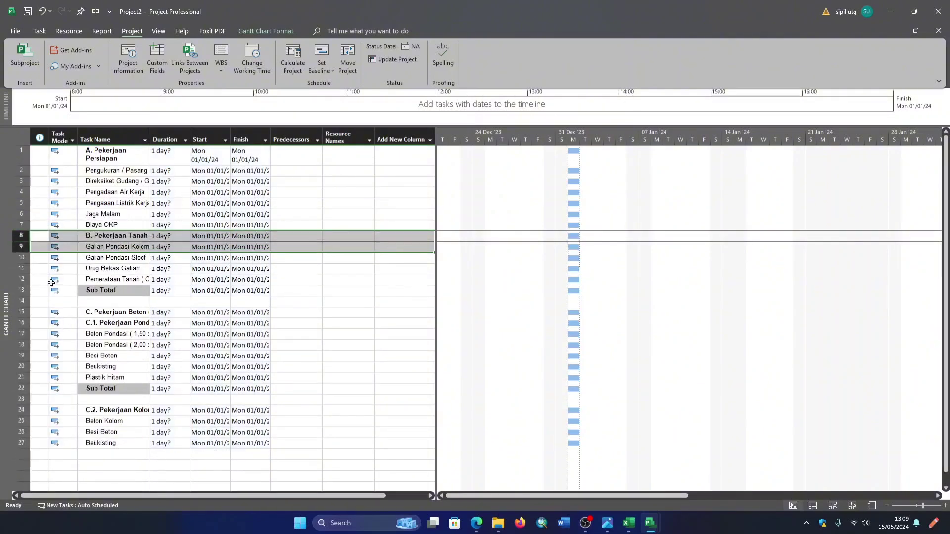
{"action": "left_click_drag", "start_coordinate": [31, 293], "coordinate": [25, 296]}
{"action": "right_click", "coordinate": [24, 295]}
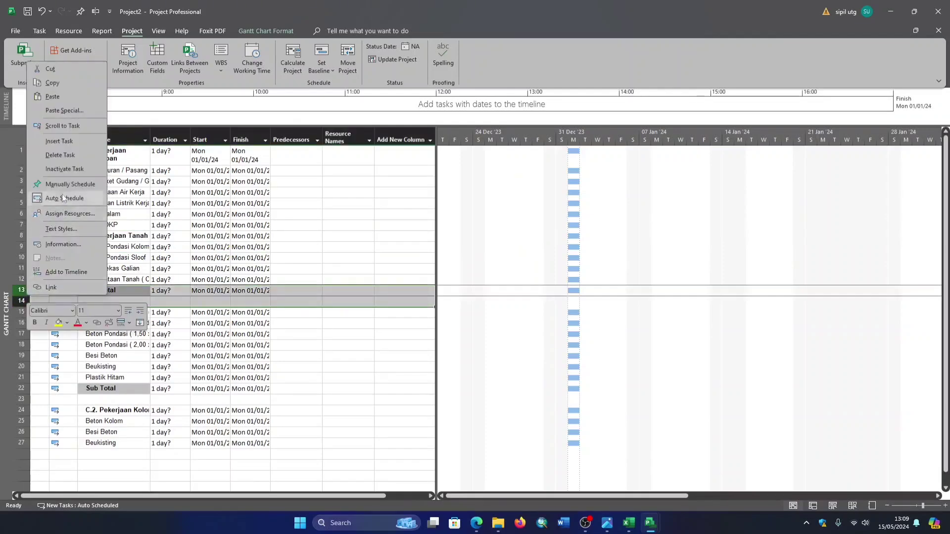
{"action": "left_click", "coordinate": [70, 152]}
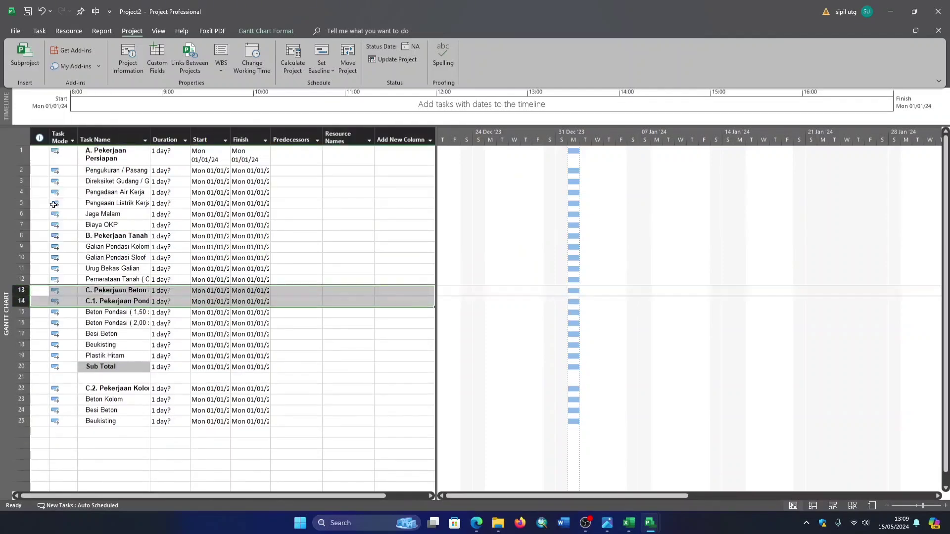
{"action": "left_click_drag", "start_coordinate": [22, 367], "coordinate": [23, 377]}
{"action": "right_click", "coordinate": [26, 369]}
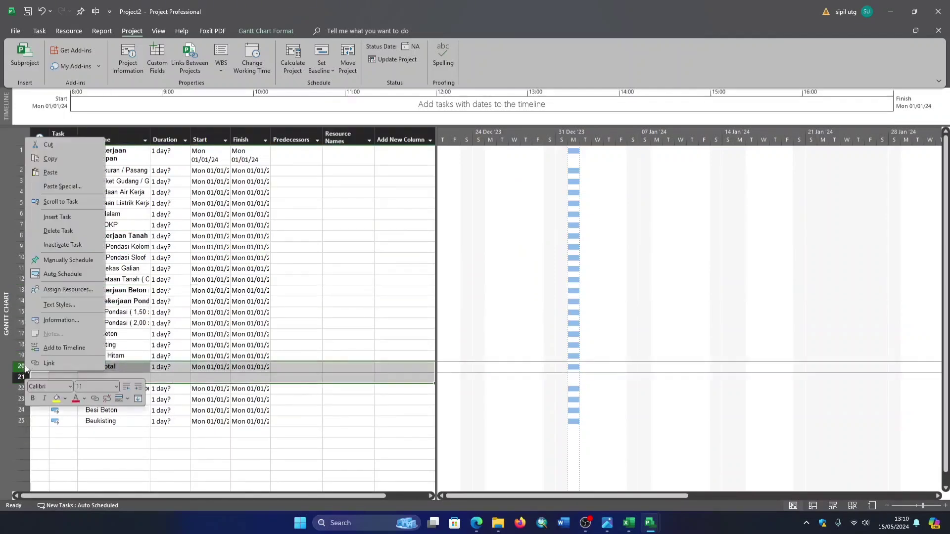
{"action": "left_click", "coordinate": [58, 231]}
{"action": "left_click", "coordinate": [386, 291]}
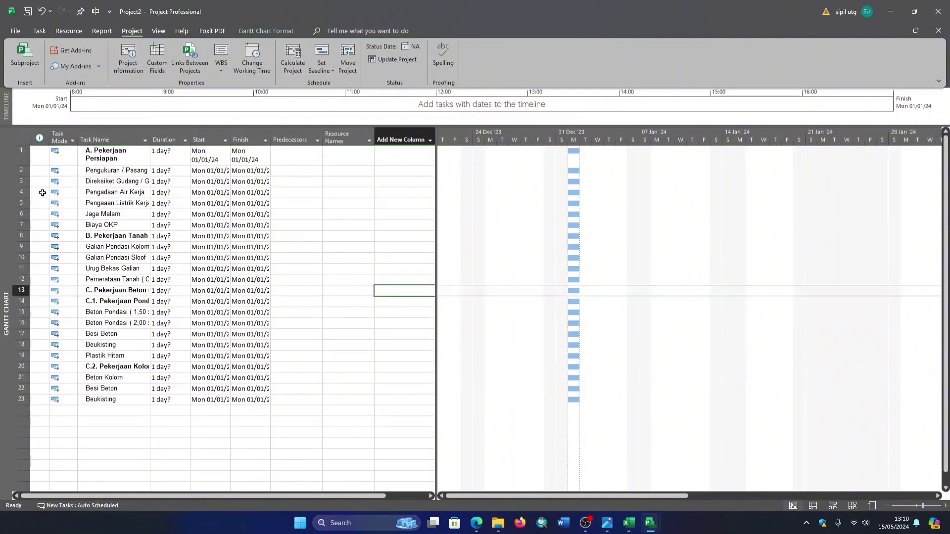
{"action": "left_click", "coordinate": [104, 173]}
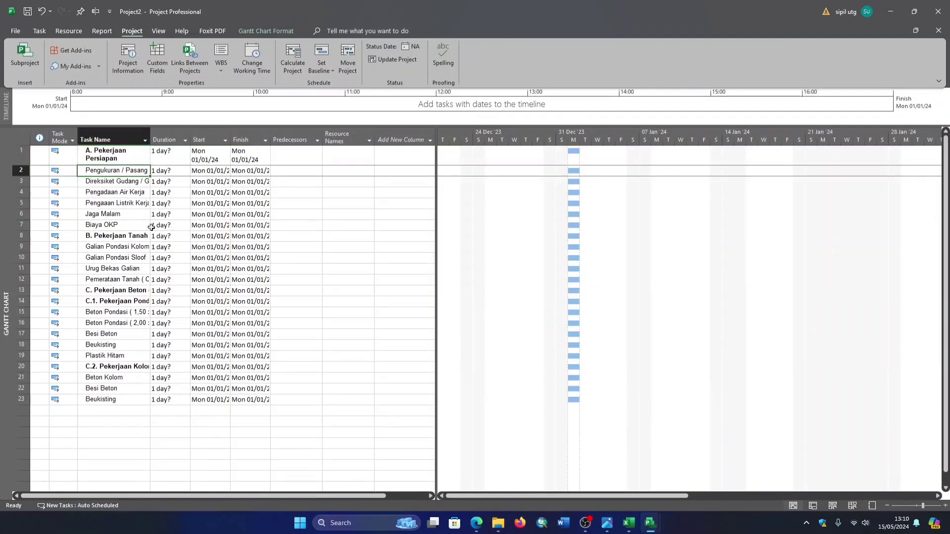
{"action": "left_click", "coordinate": [109, 153]}
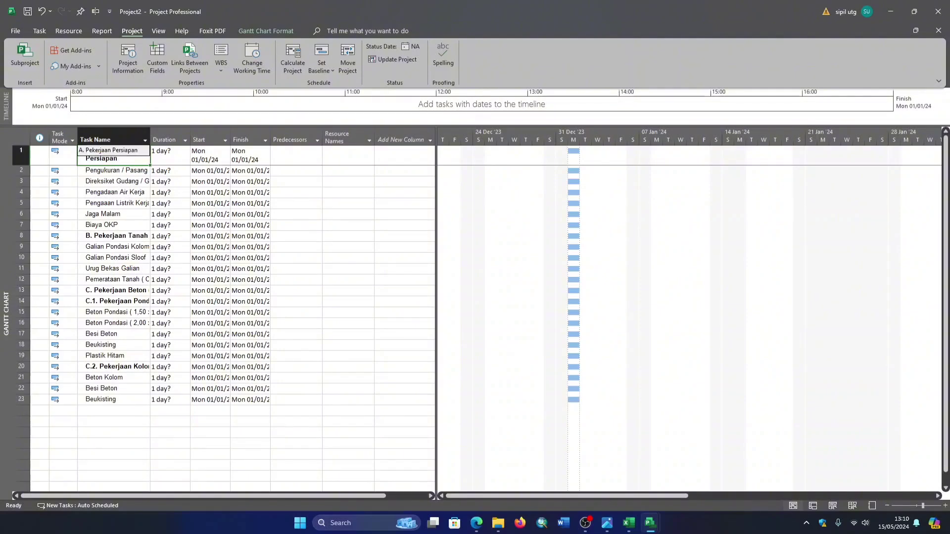
{"action": "left_click", "coordinate": [136, 237]}
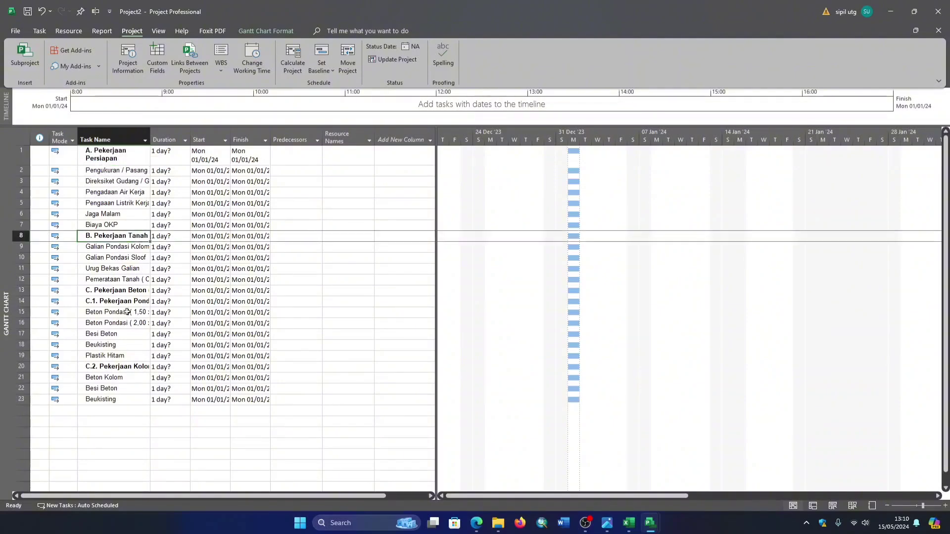
{"action": "left_click", "coordinate": [139, 289]}
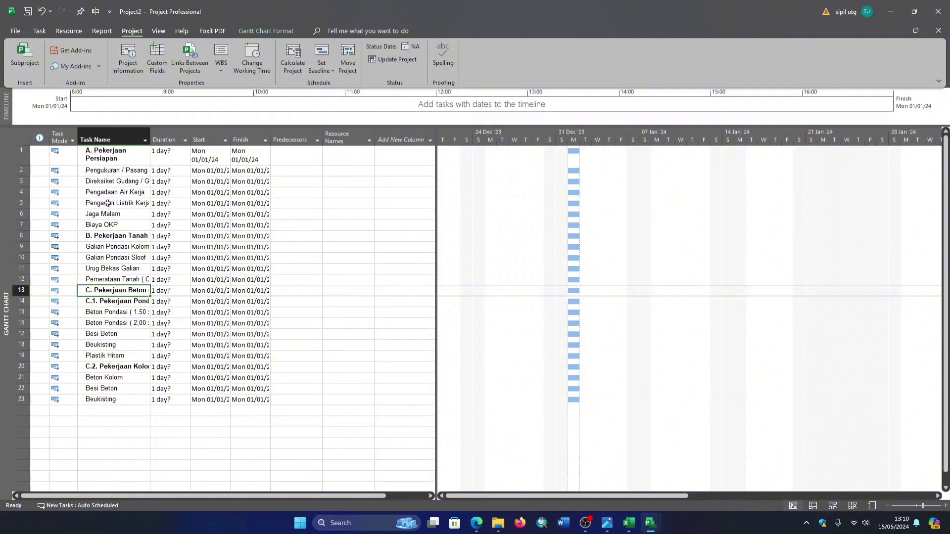
- Indent the tasks from Pengukuran / Pasang Bouwplank through Biaya OKP as subtasks of A. Pekerjaan Persiapan
{"action": "left_click_drag", "start_coordinate": [126, 168], "coordinate": [112, 224]}
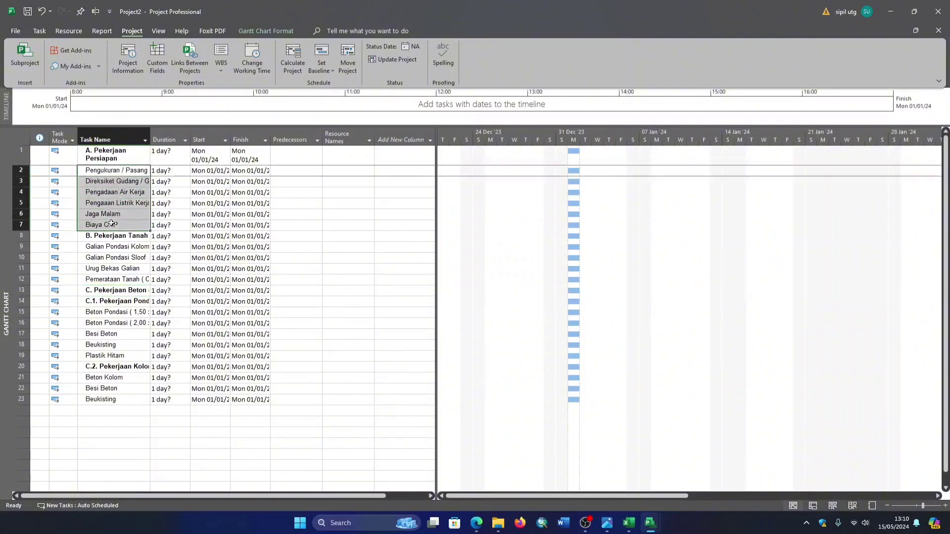
{"action": "left_click", "coordinate": [42, 31]}
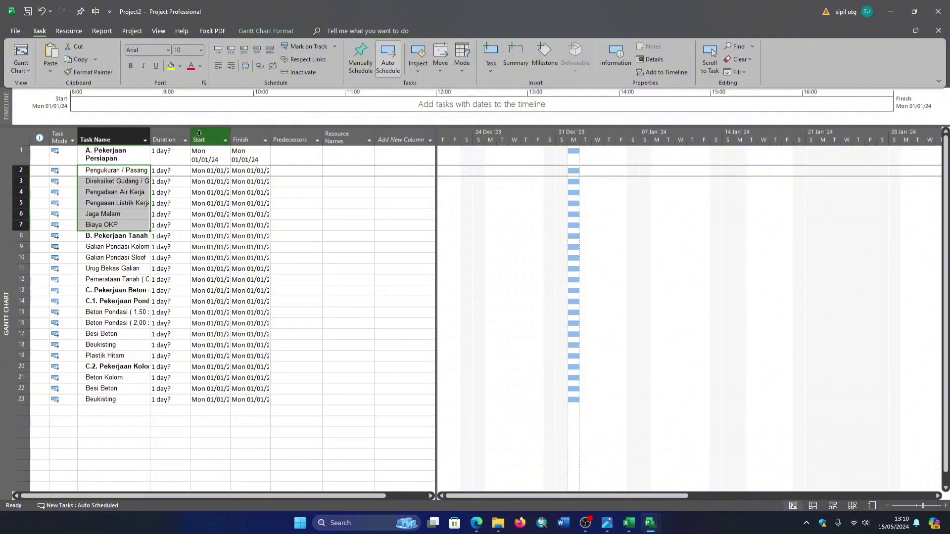
{"action": "left_click", "coordinate": [113, 172]}
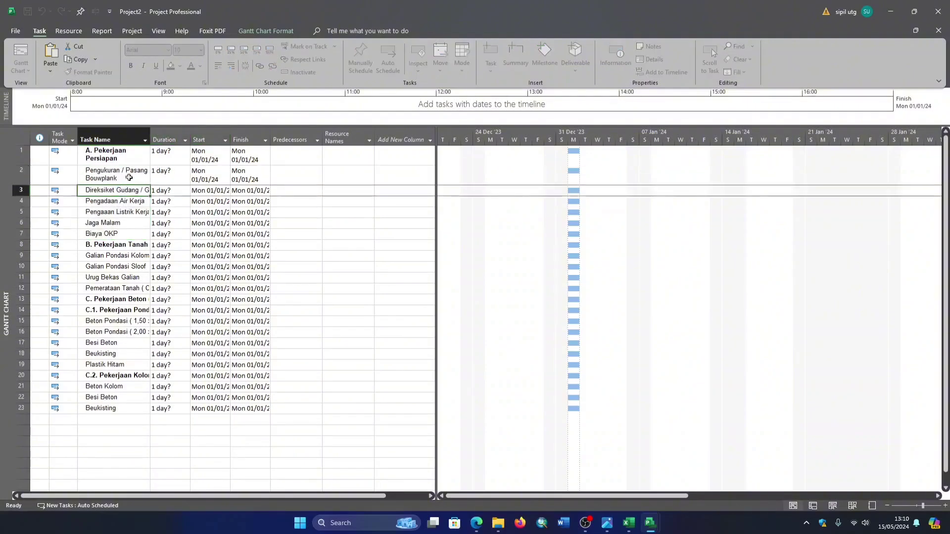
{"action": "left_click_drag", "start_coordinate": [125, 191], "coordinate": [121, 235]}
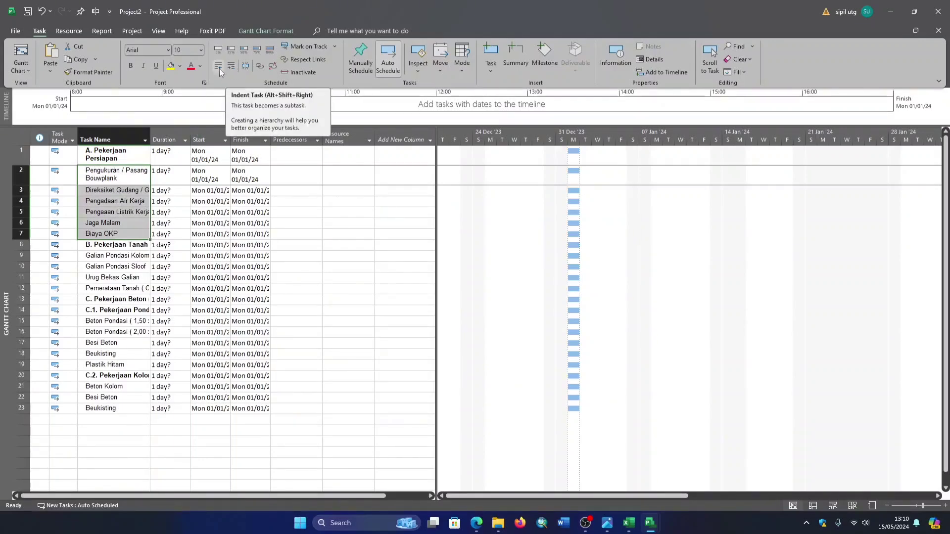
{"action": "left_click", "coordinate": [230, 66]}
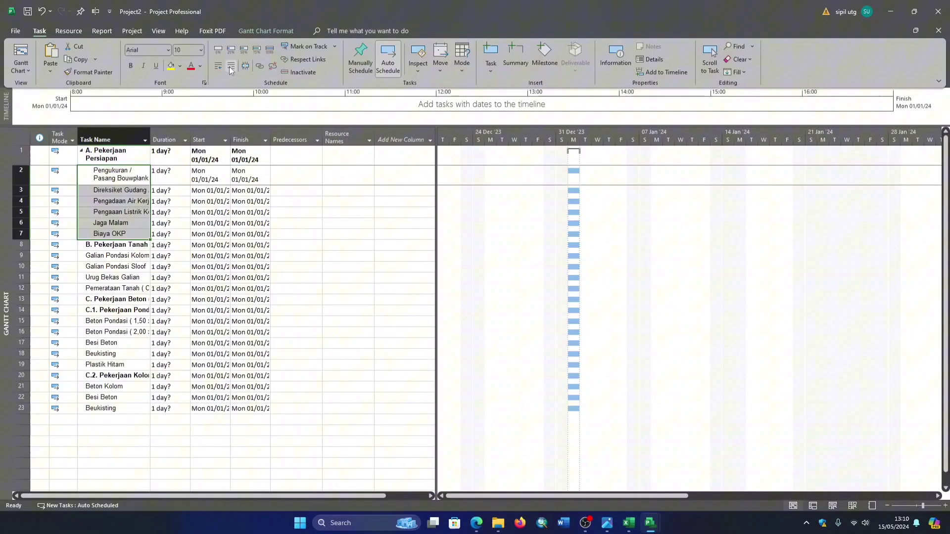
{"action": "left_click", "coordinate": [114, 154]}
{"action": "left_click", "coordinate": [125, 178]}
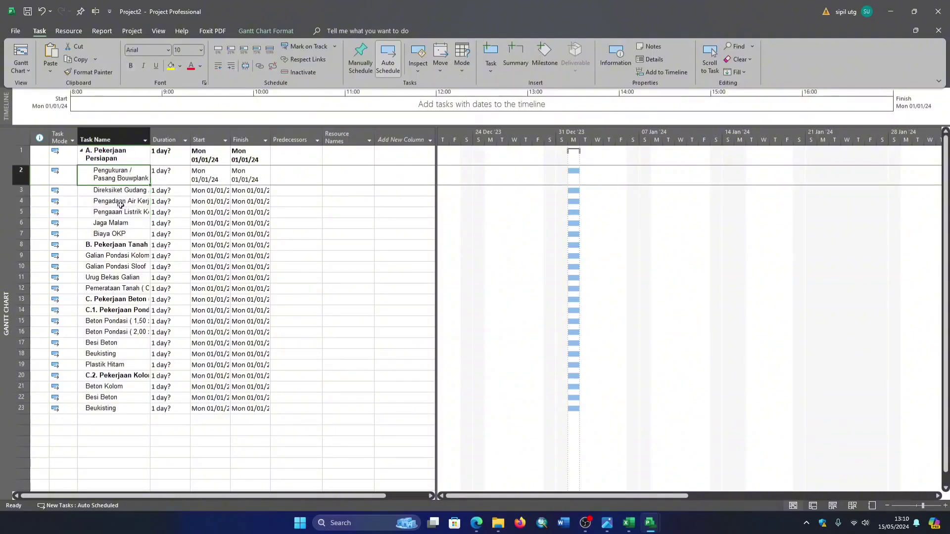
{"action": "left_click", "coordinate": [116, 150]}
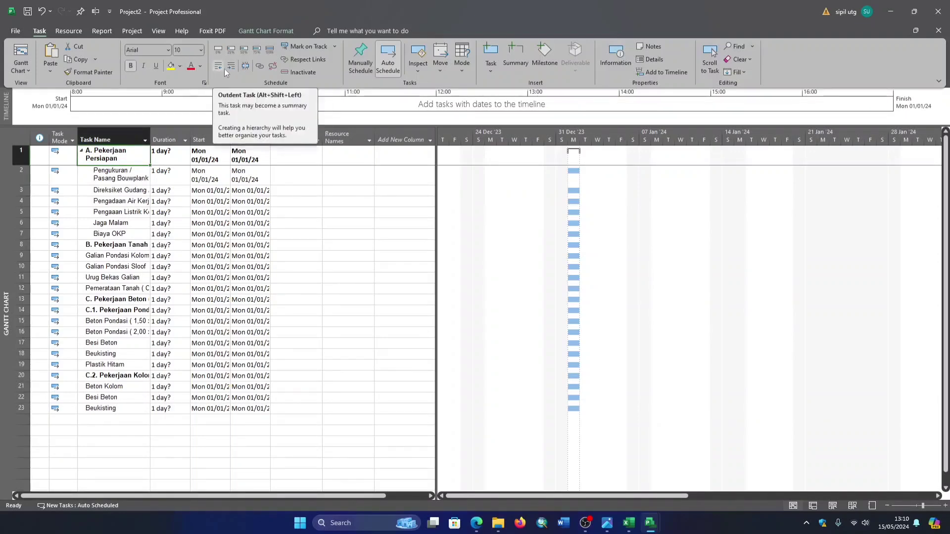
{"action": "left_click", "coordinate": [127, 172]}
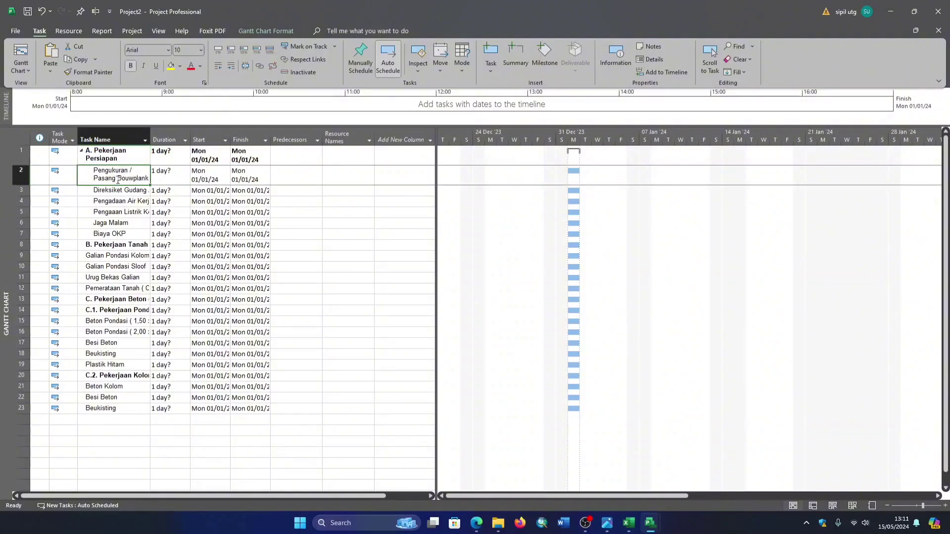
{"action": "left_click", "coordinate": [117, 200]}
{"action": "left_click", "coordinate": [119, 225]}
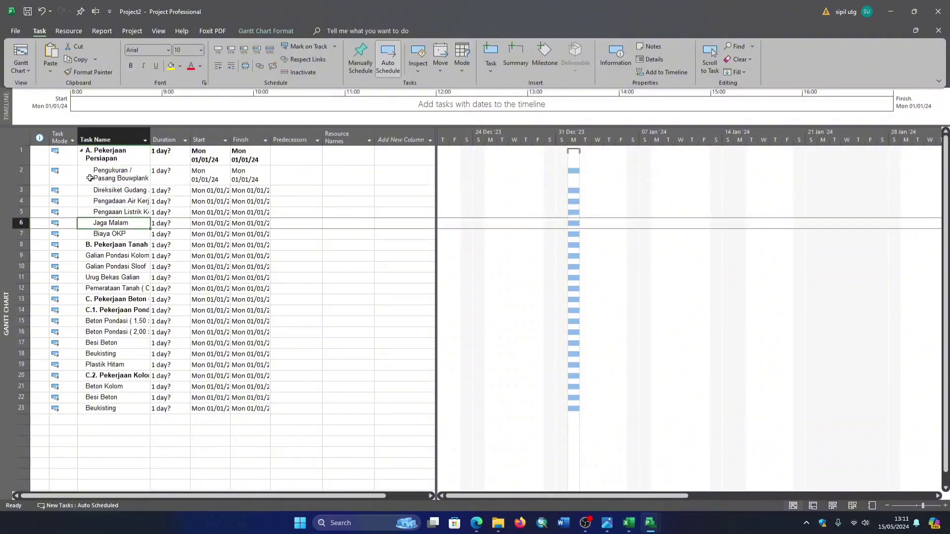
- Indent B. Pekerjaan Tanah one level and outdent it back to the top level
{"action": "left_click", "coordinate": [112, 244]}
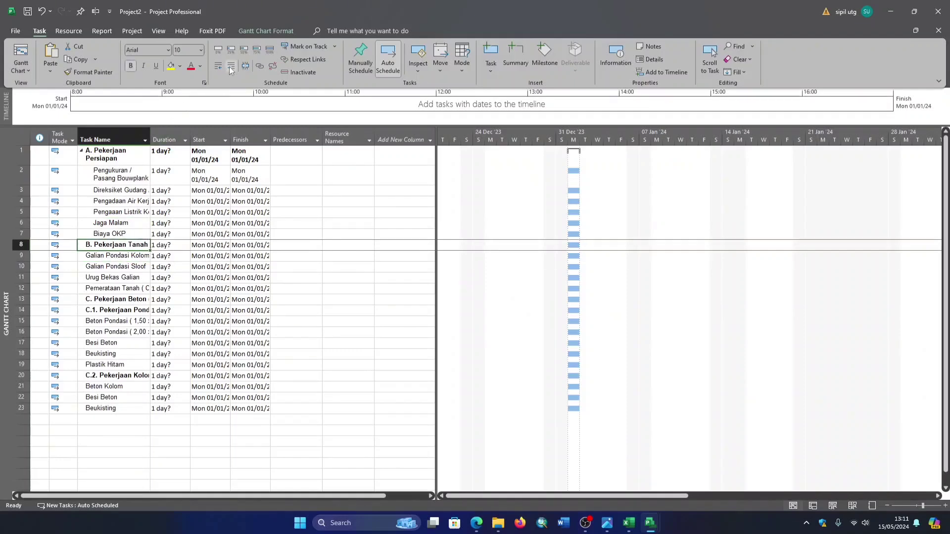
{"action": "left_click", "coordinate": [231, 67]}
{"action": "left_click", "coordinate": [133, 201]}
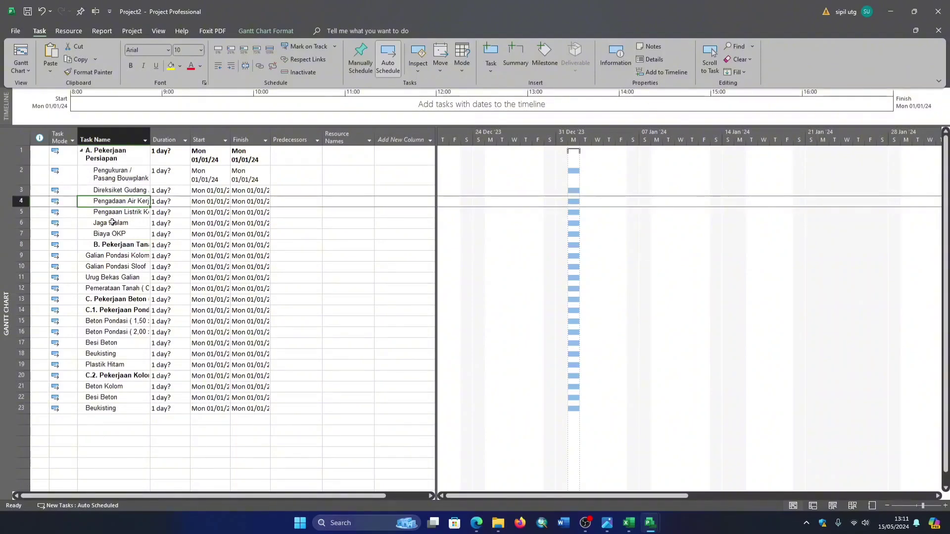
{"action": "left_click", "coordinate": [118, 249]}
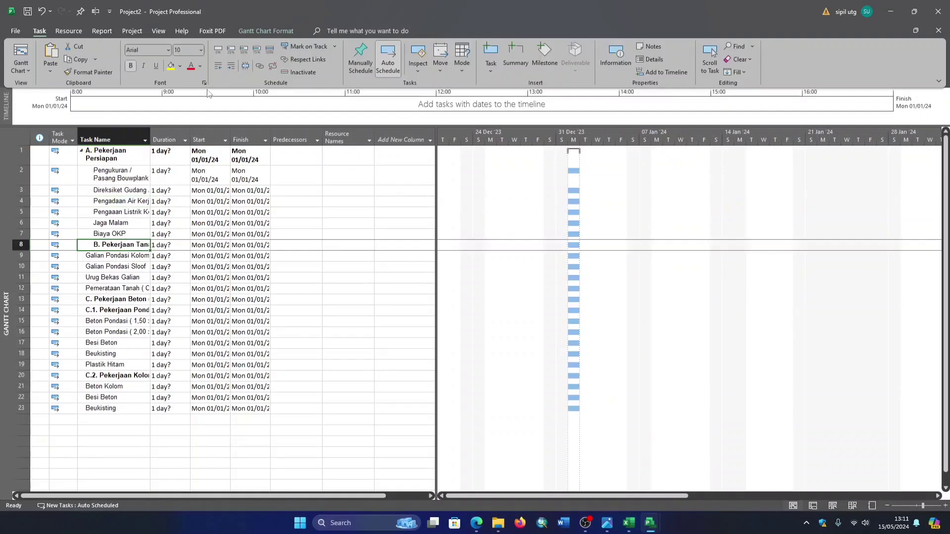
{"action": "left_click", "coordinate": [221, 70]}
- Indent Galian Pondasi Kolom through Pemerataan Tanah under B. Pekerjaan Tanah, and C.1. Pekerjaan Pondasi through the last Beukisting under C. Pekerjaan Beton
{"action": "left_click", "coordinate": [123, 268]}
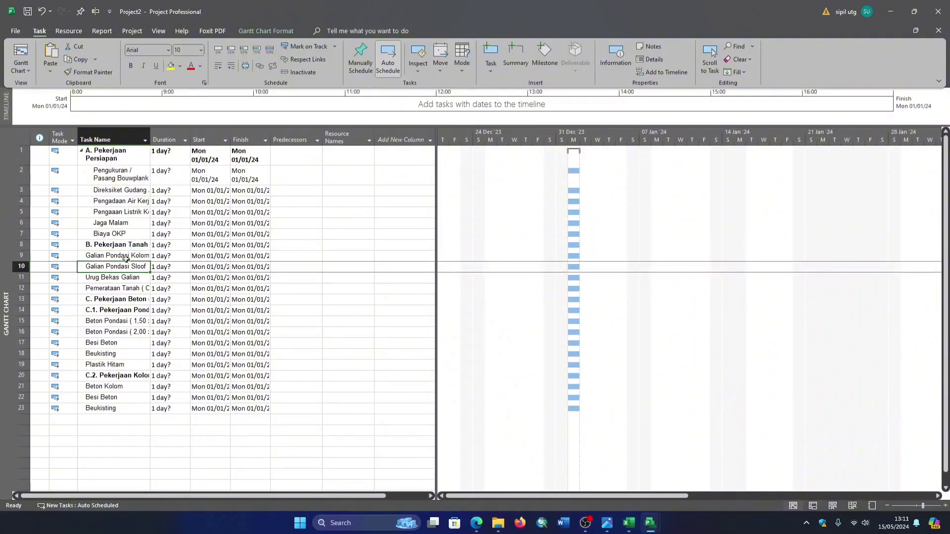
{"action": "left_click_drag", "start_coordinate": [126, 258], "coordinate": [124, 287]}
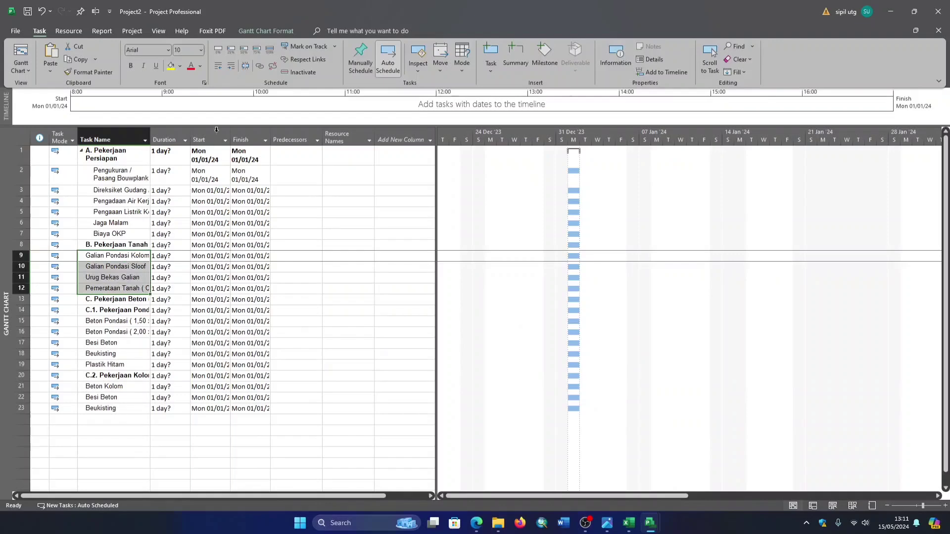
{"action": "left_click", "coordinate": [232, 67]}
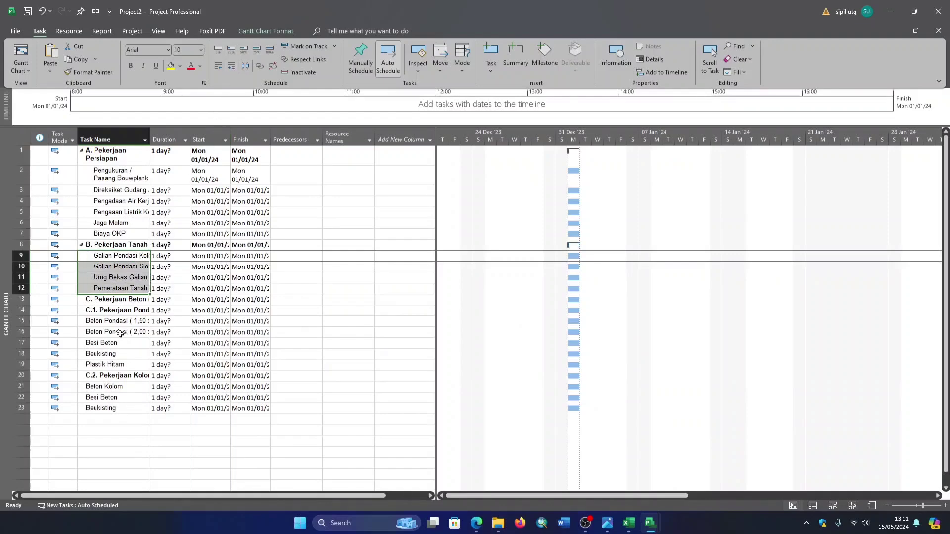
{"action": "left_click_drag", "start_coordinate": [125, 308], "coordinate": [110, 409]}
{"action": "left_click", "coordinate": [231, 66]}
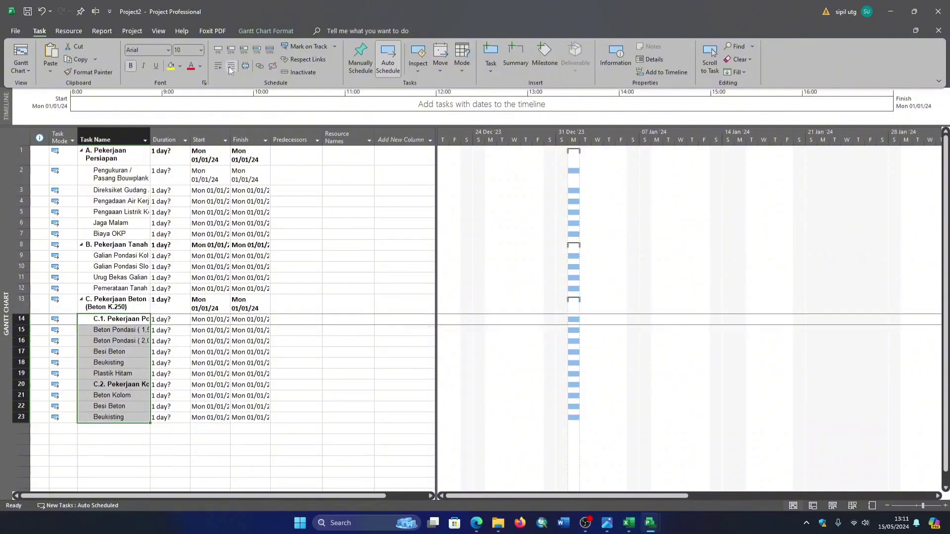
- Indent Beton Pondasi through Plastik Hitam under C.1. Pekerjaan Pondasi, and Beton Kolom, Besi Beton and Beukisting under C.2. Pekerjaan Kolom
{"action": "scroll", "coordinate": [181, 296], "scroll_direction": "down", "scroll_amount": 3}
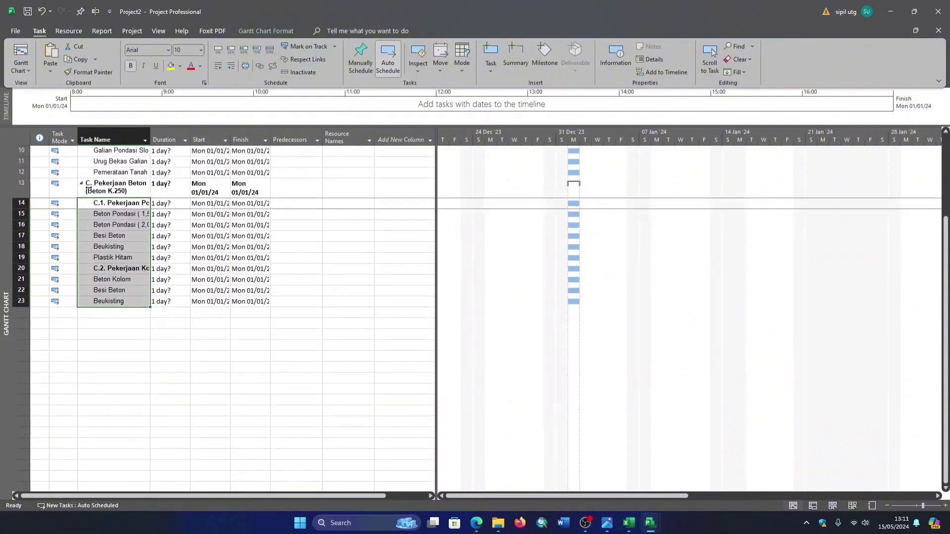
{"action": "left_click", "coordinate": [123, 218]}
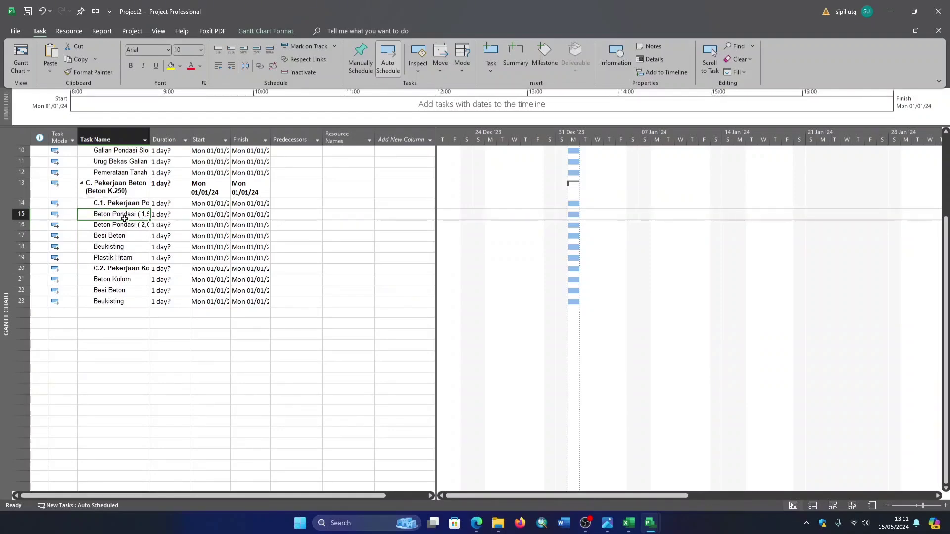
{"action": "left_click_drag", "start_coordinate": [128, 216], "coordinate": [121, 309]}
{"action": "left_click", "coordinate": [231, 66]}
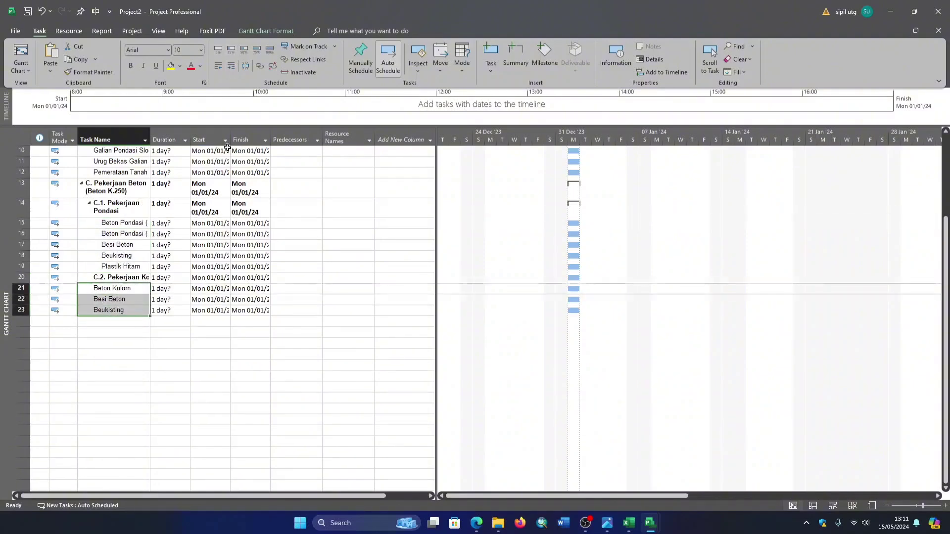
{"action": "left_click", "coordinate": [231, 66]}
{"action": "scroll", "coordinate": [277, 227], "scroll_direction": "up", "scroll_amount": 3}
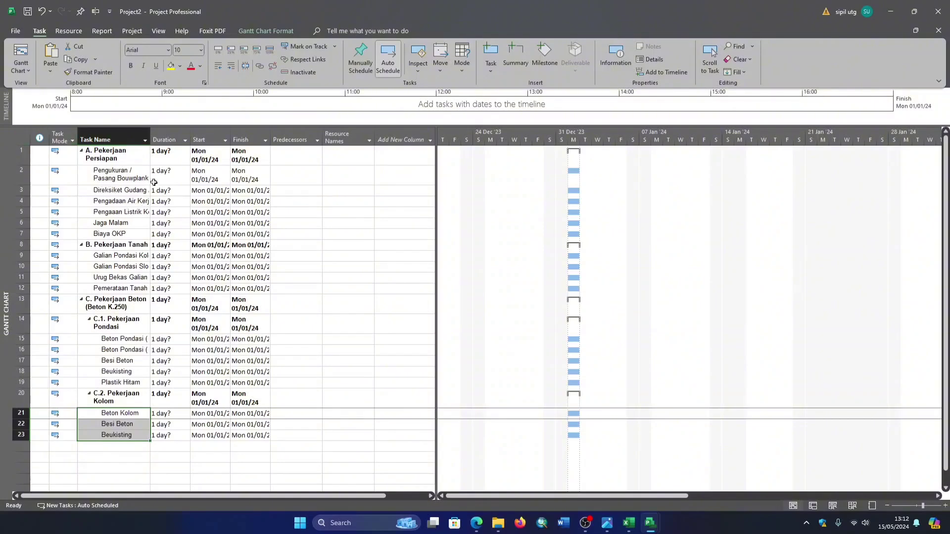
- Go through the durations of the subtasks under A. Pekerjaan Persiapan, B. Pekerjaan Tanah and C.1. Pekerjaan Pondasi
{"action": "left_click", "coordinate": [170, 162]}
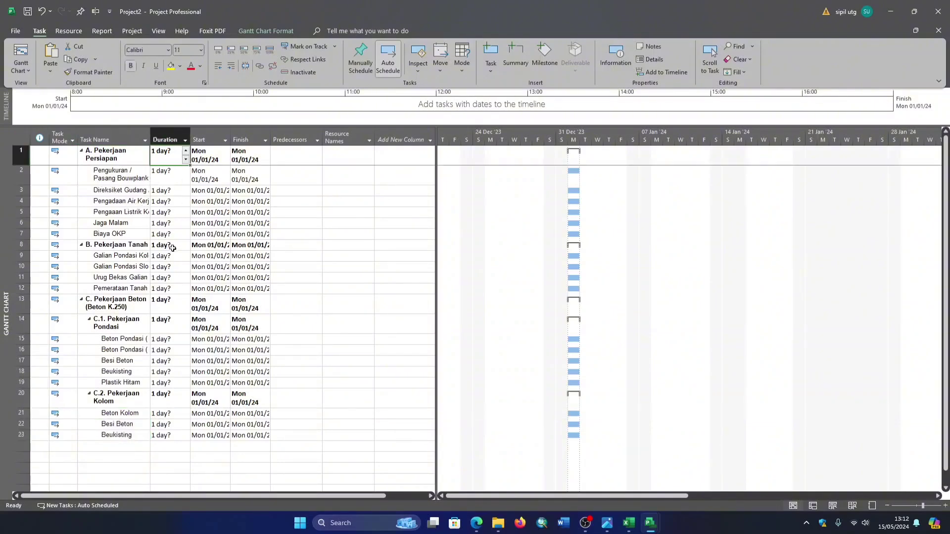
{"action": "left_click", "coordinate": [164, 180]}
{"action": "left_click", "coordinate": [169, 193]}
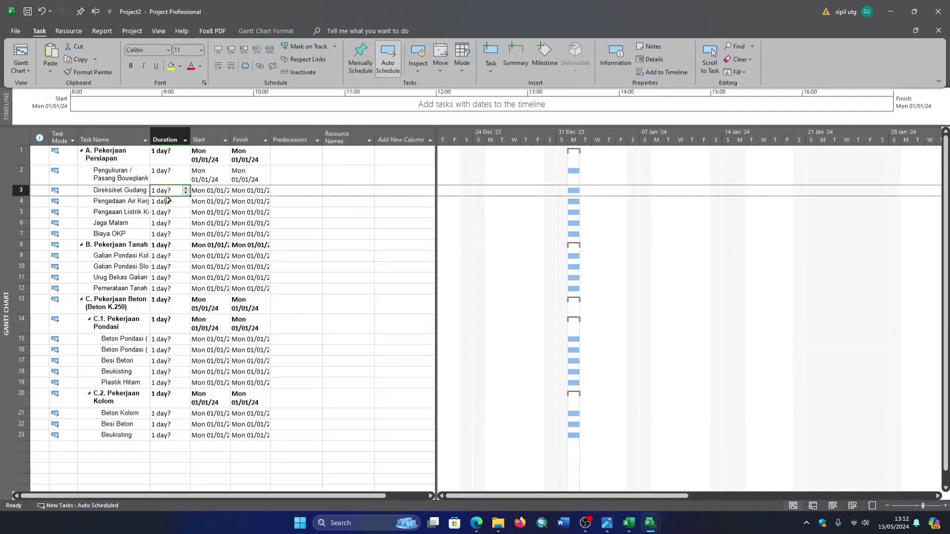
{"action": "left_click", "coordinate": [168, 200]}
{"action": "left_click", "coordinate": [165, 225]}
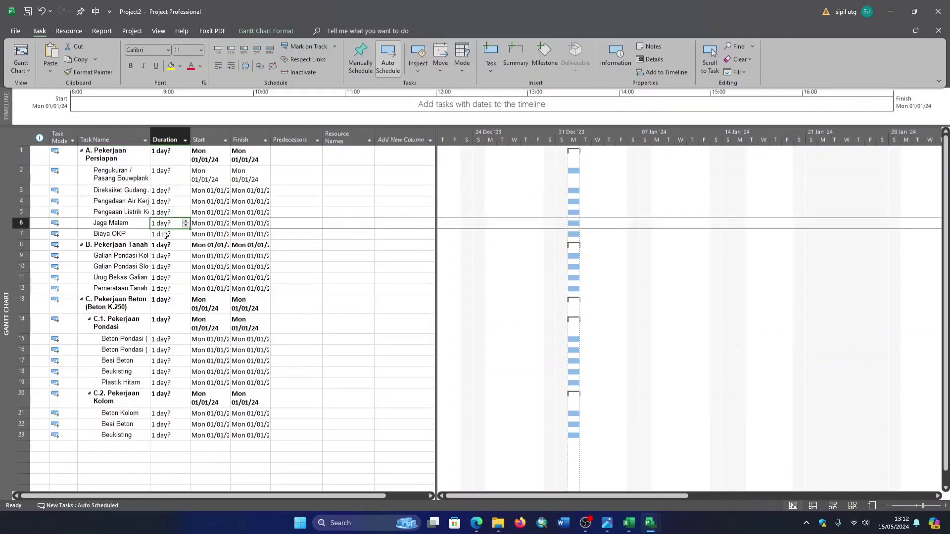
{"action": "left_click", "coordinate": [166, 225]}
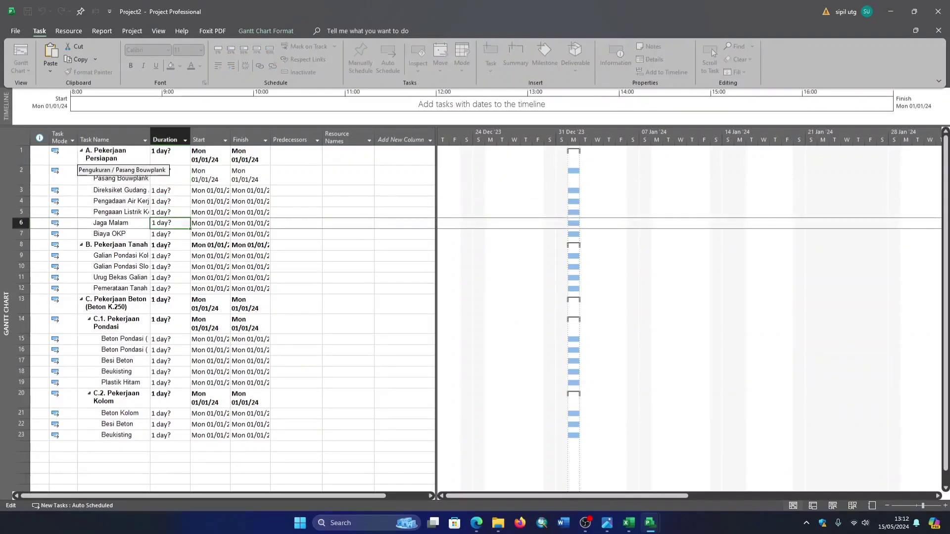
{"action": "left_click", "coordinate": [154, 157]}
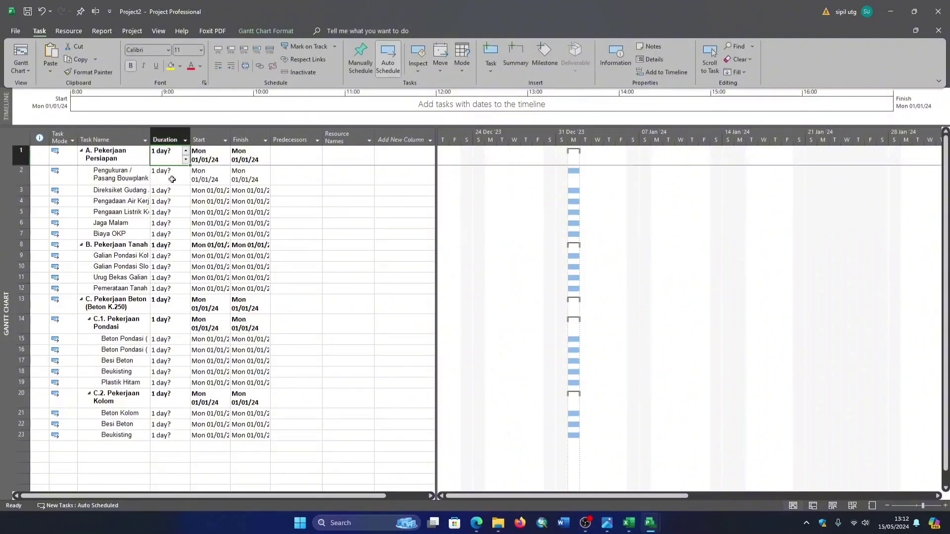
{"action": "left_click", "coordinate": [163, 181]}
{"action": "left_click", "coordinate": [163, 191]}
{"action": "left_click", "coordinate": [163, 203]}
{"action": "left_click", "coordinate": [164, 214]}
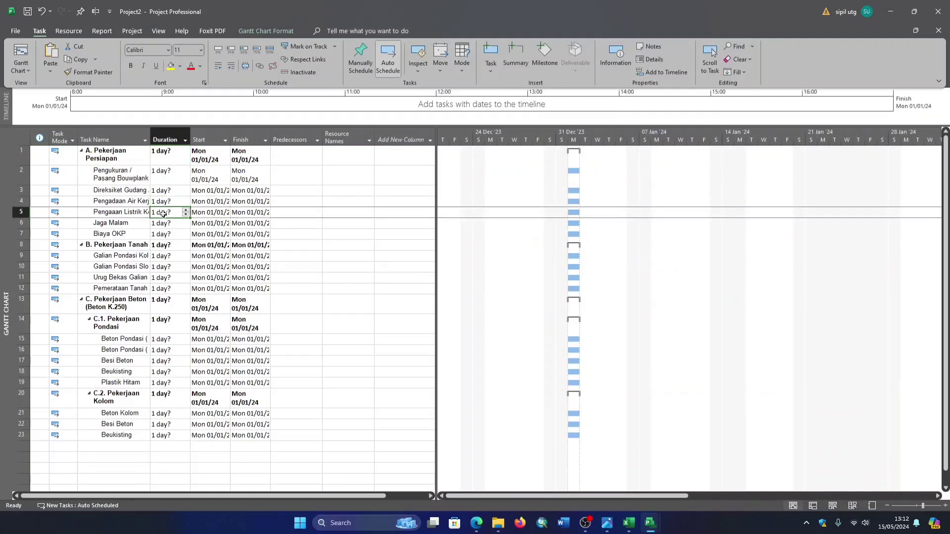
{"action": "left_click", "coordinate": [164, 223]}
{"action": "left_click", "coordinate": [163, 235]}
{"action": "left_click", "coordinate": [162, 257]}
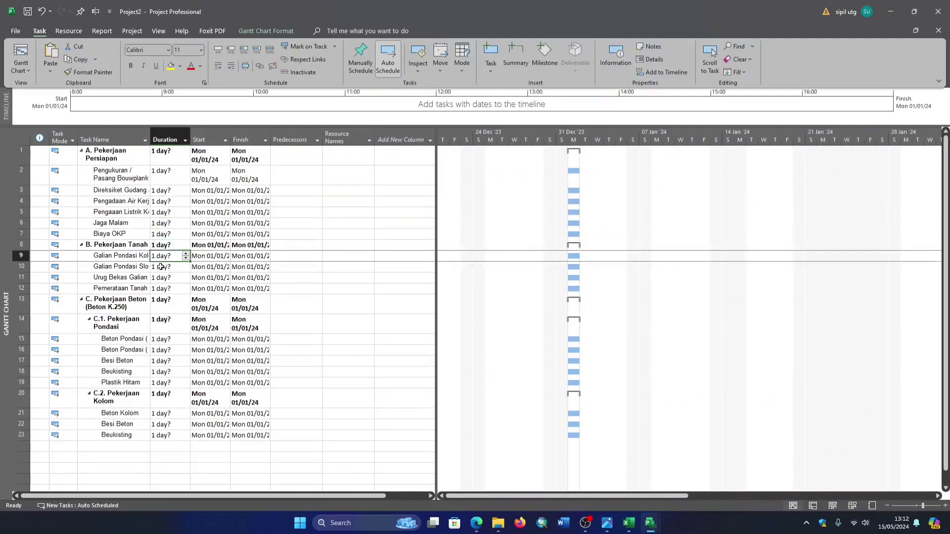
{"action": "left_click", "coordinate": [162, 268]}
{"action": "left_click", "coordinate": [161, 279]}
{"action": "left_click", "coordinate": [161, 288]}
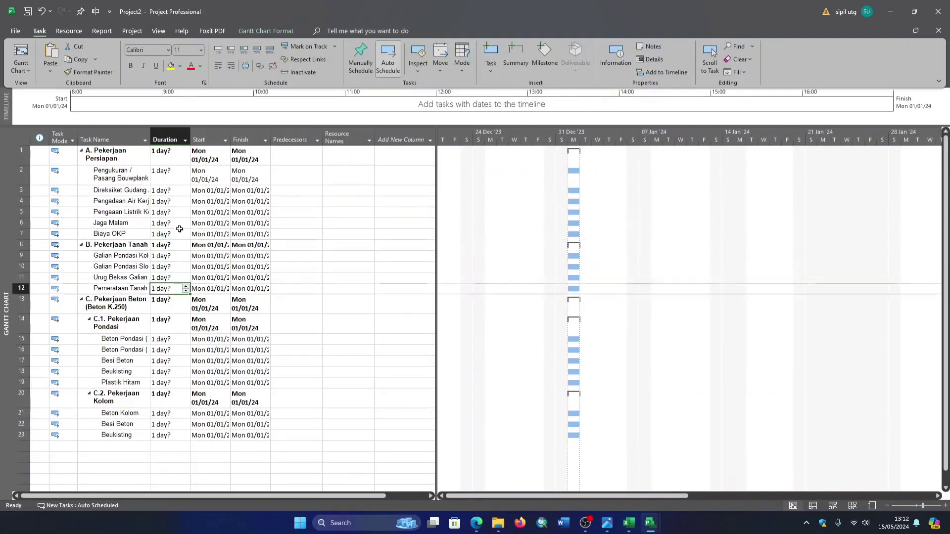
{"action": "left_click", "coordinate": [167, 176]}
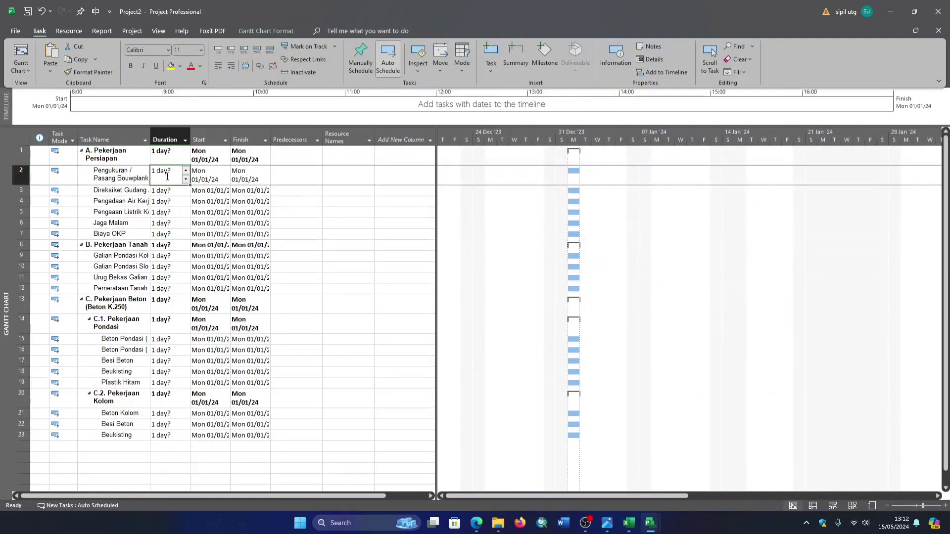
{"action": "left_click", "coordinate": [163, 341]}
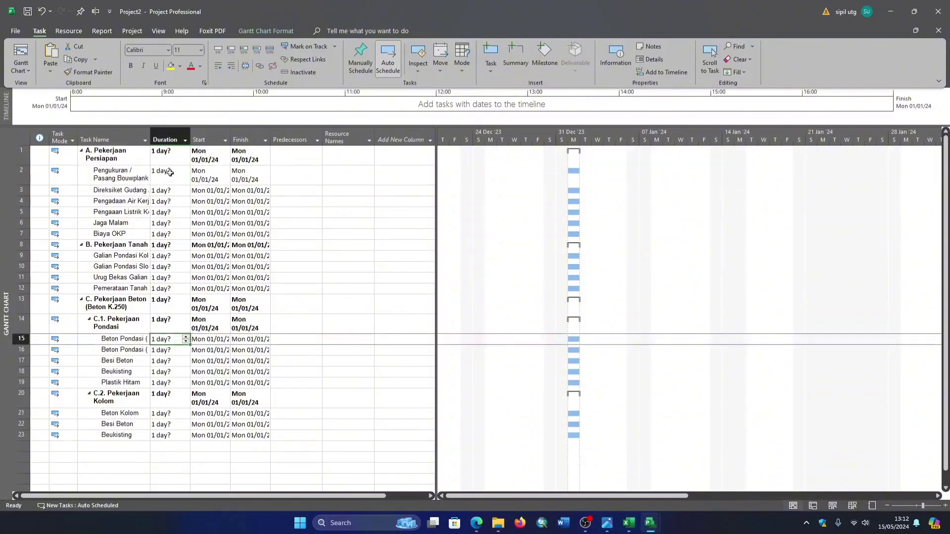
{"action": "left_click", "coordinate": [162, 190]}
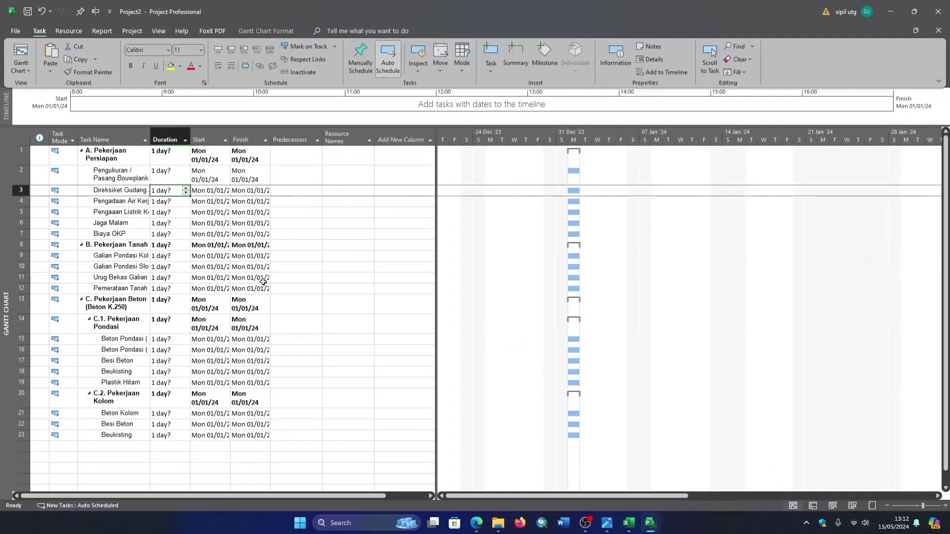
- Switch to the Excel workbook and copy the Durasi values in cells J7 to J11 of Sheet1
{"action": "left_click", "coordinate": [629, 517]}
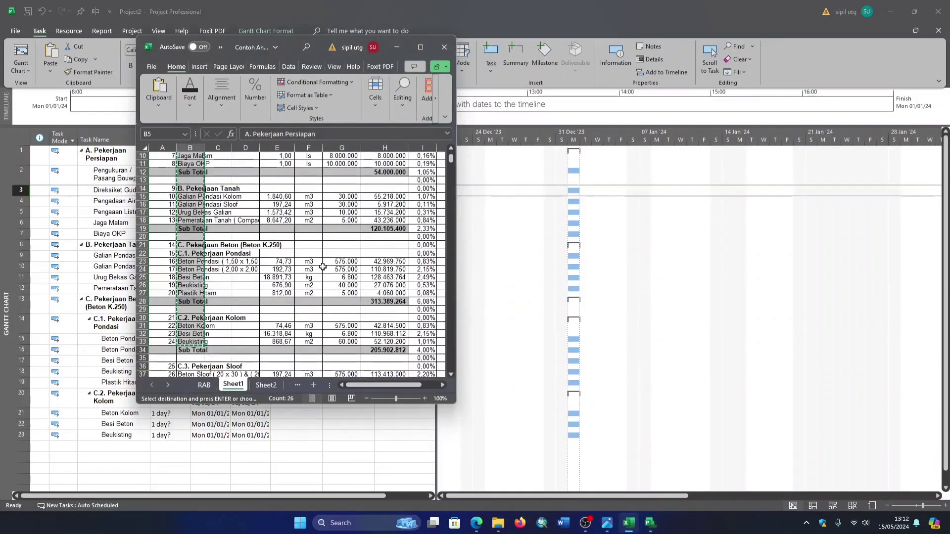
{"action": "left_click", "coordinate": [341, 245]}
{"action": "left_click_drag", "start_coordinate": [380, 386], "coordinate": [408, 385]}
{"action": "scroll", "coordinate": [352, 262], "scroll_direction": "up", "scroll_amount": 1}
{"action": "scroll", "coordinate": [352, 262], "scroll_direction": "up", "scroll_amount": 3}
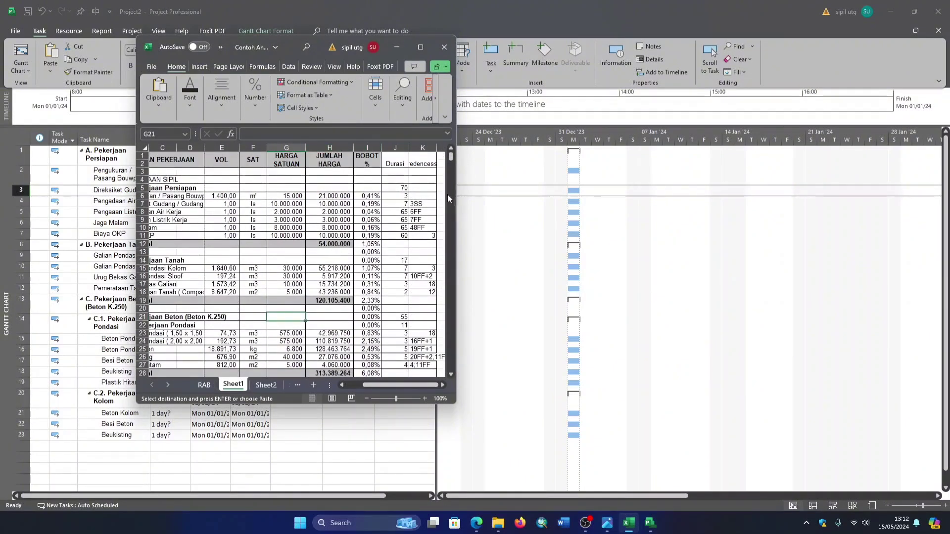
{"action": "left_click", "coordinate": [400, 203]}
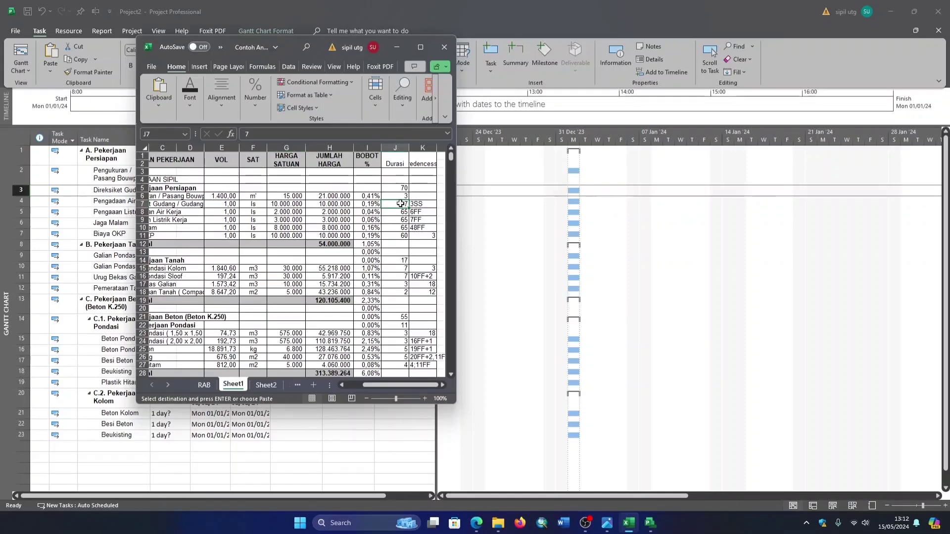
{"action": "left_click_drag", "start_coordinate": [400, 203], "coordinate": [401, 235]}
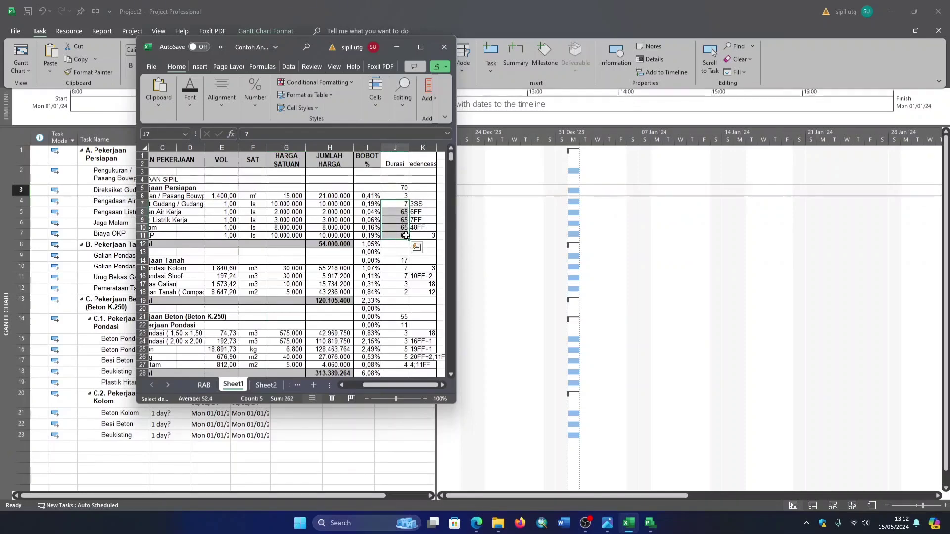
{"action": "key", "text": "ctrl+c"}
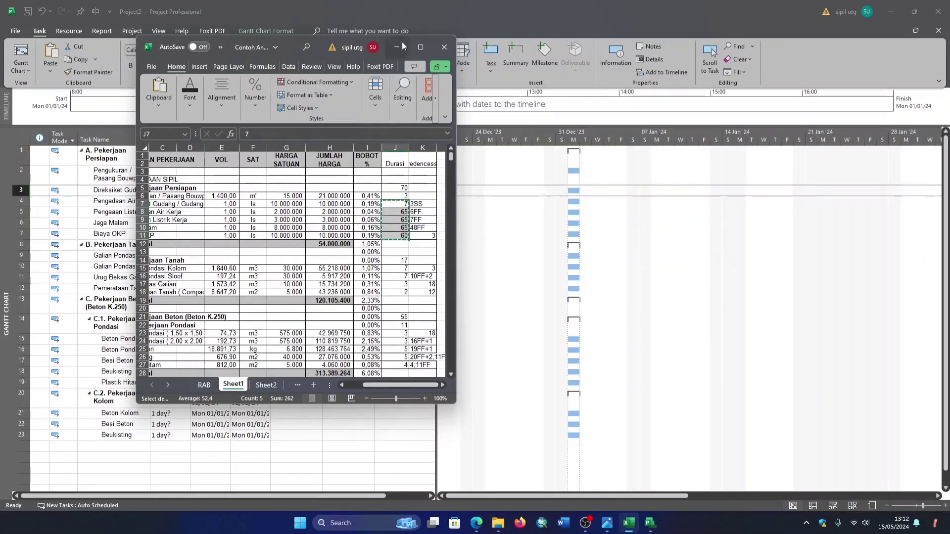
- Back in the Project file, paste the copied durations into the subtasks starting from Pengukuran / Pasang Bouwplank
{"action": "left_click", "coordinate": [402, 46]}
{"action": "left_click", "coordinate": [161, 176]}
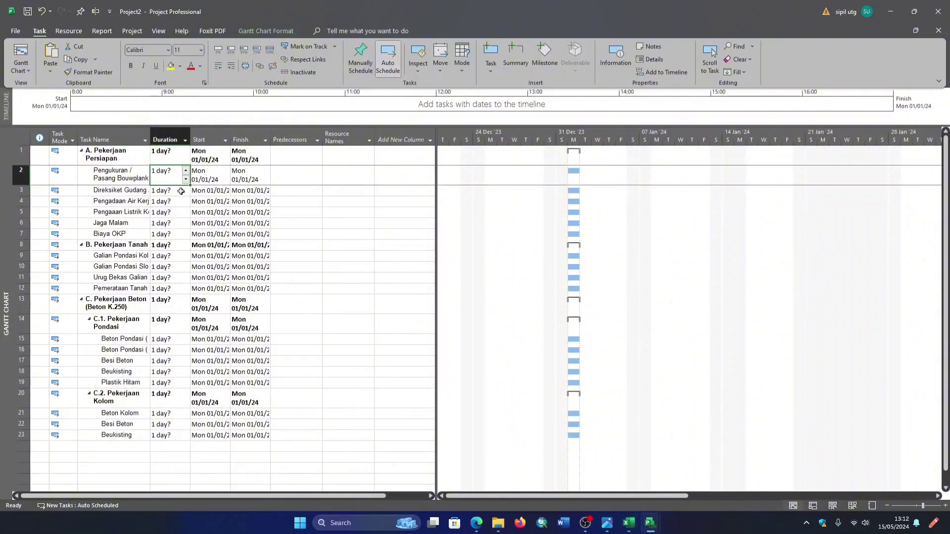
{"action": "key", "text": "ctrl+v"}
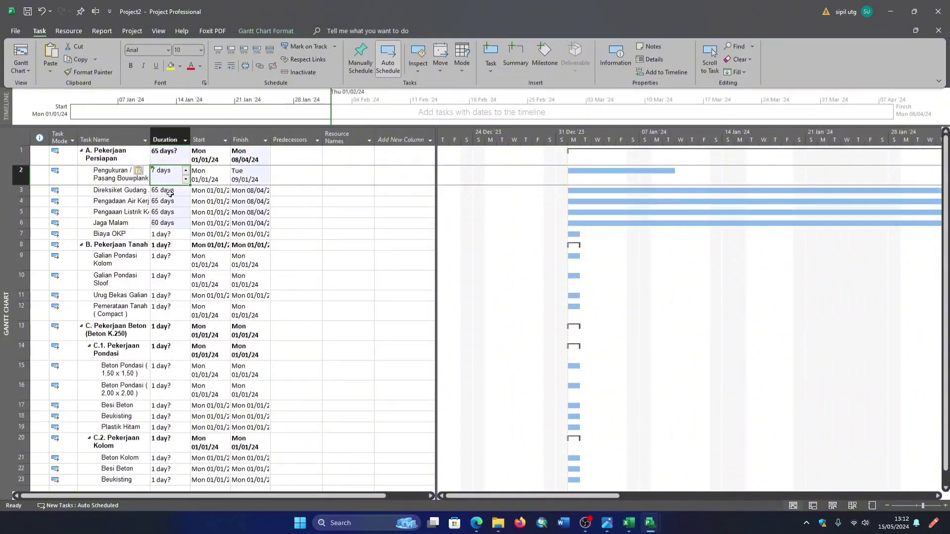
{"action": "left_click", "coordinate": [175, 162]}
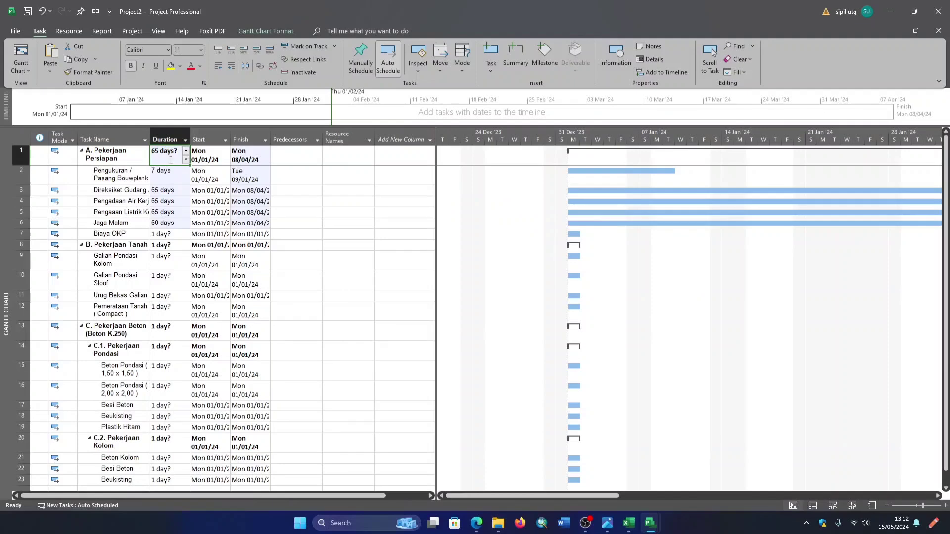
{"action": "left_click", "coordinate": [167, 235]}
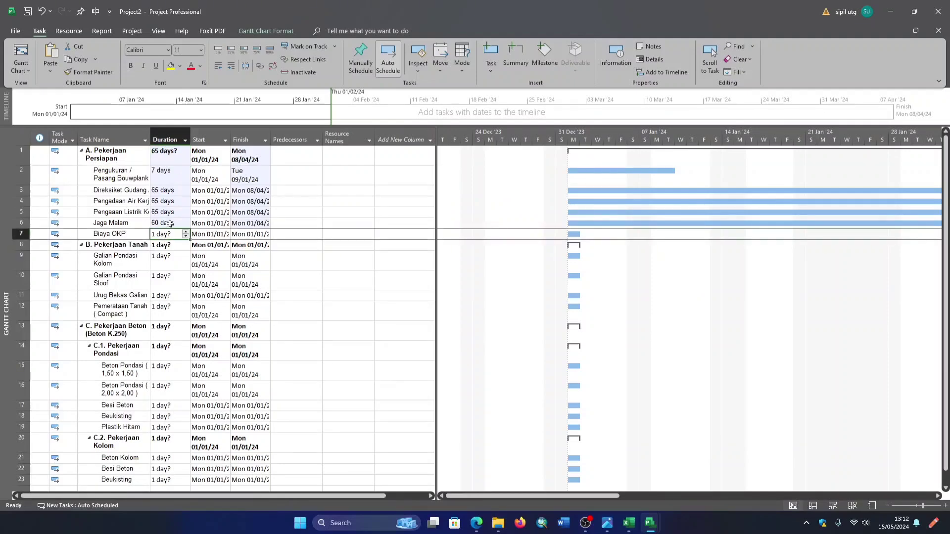
{"action": "left_click", "coordinate": [174, 149]}
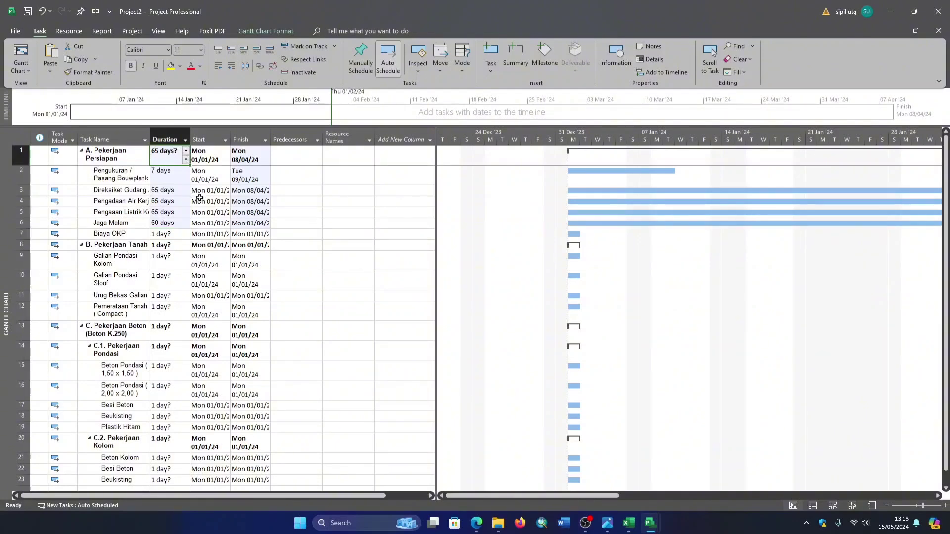
- Set the duration of the subtask Biaya OKP to 1 day
{"action": "left_click", "coordinate": [176, 176]}
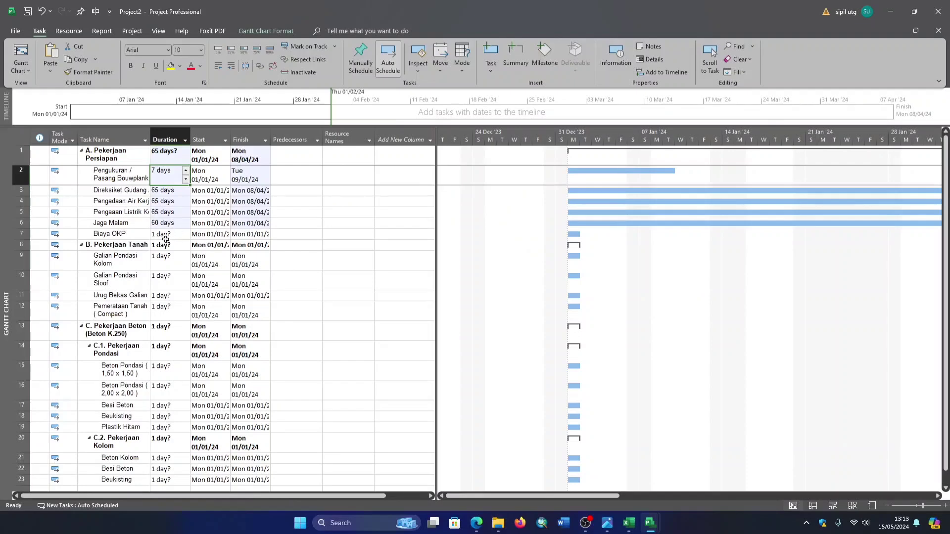
{"action": "left_click", "coordinate": [168, 235]}
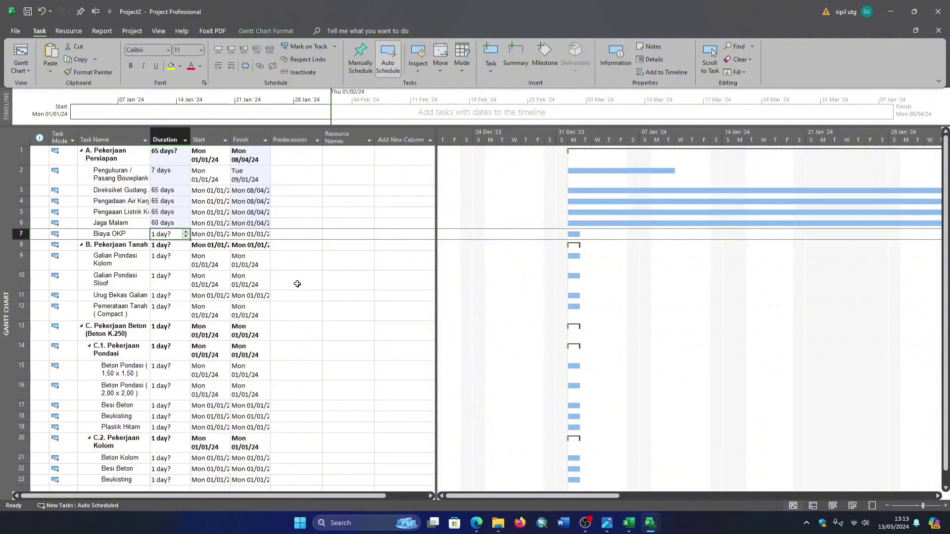
{"action": "type", "text": "1"}
{"action": "key", "text": "Return"}
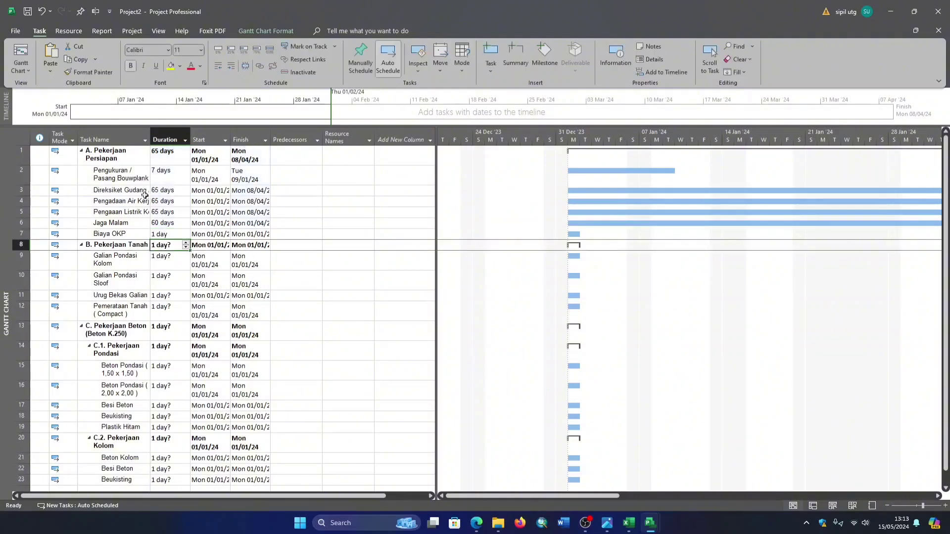
{"action": "left_click", "coordinate": [170, 234]}
- Copy the Durasi values in J6 to J11 of the Excel workbook's Sheet1 and paste them into the Project durations from Pengukuran / Pasang Bouwplank through Biaya OKP
{"action": "left_click", "coordinate": [634, 527]}
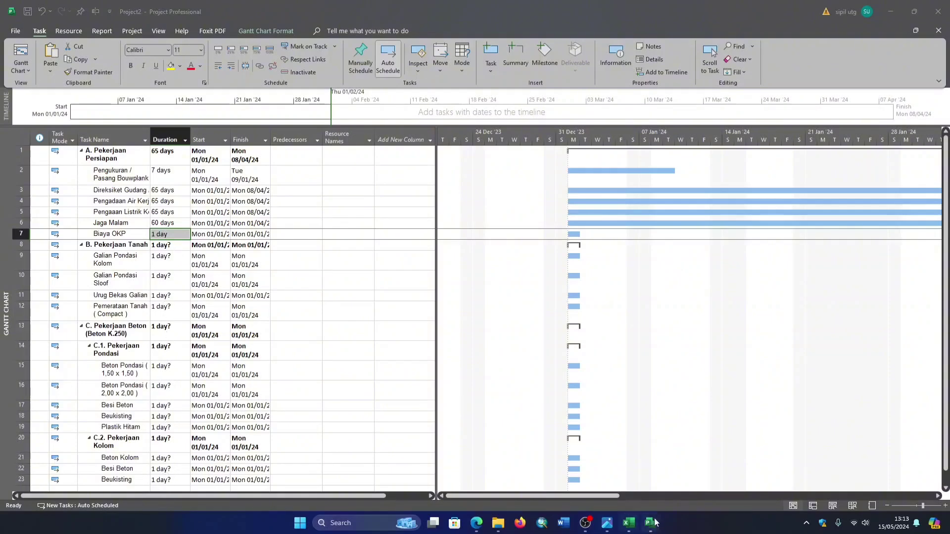
{"action": "left_click", "coordinate": [612, 526]}
{"action": "left_click", "coordinate": [634, 519]}
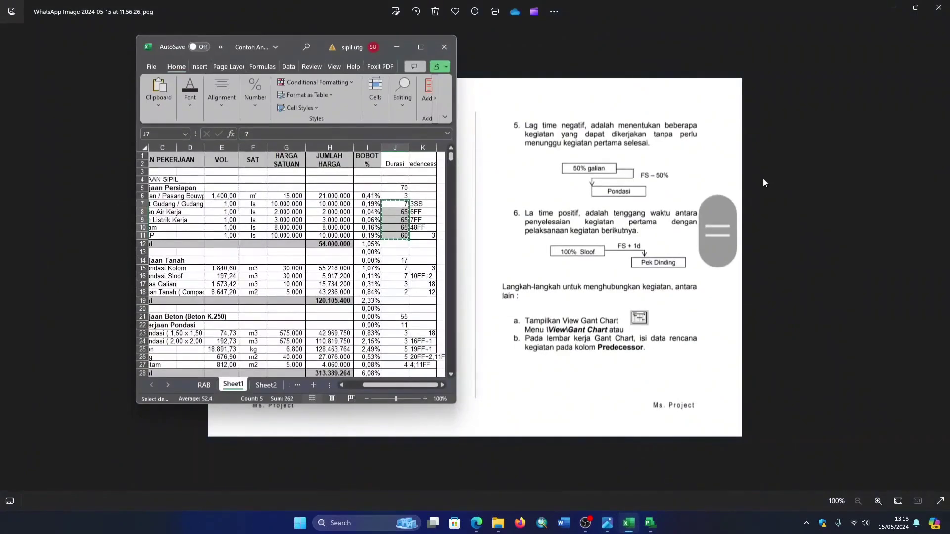
{"action": "left_click", "coordinate": [886, 7]}
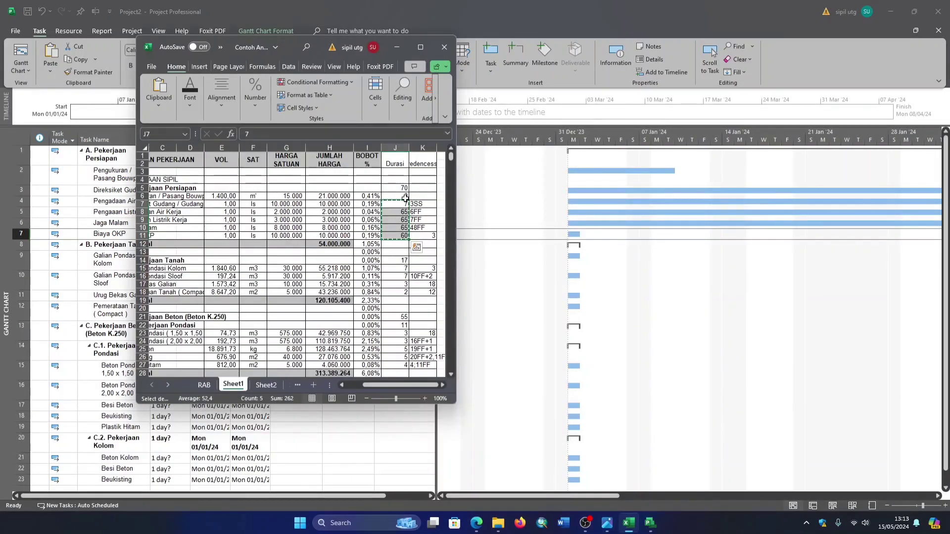
{"action": "left_click_drag", "start_coordinate": [405, 196], "coordinate": [395, 237]}
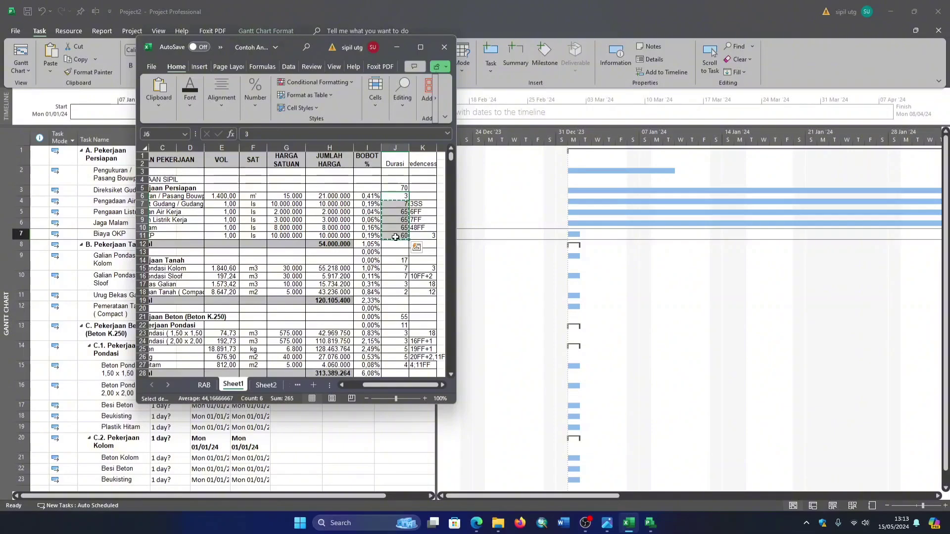
{"action": "left_click", "coordinate": [396, 47]}
{"action": "left_click_drag", "start_coordinate": [171, 178], "coordinate": [171, 233]}
{"action": "key", "text": "ctrl+v"}
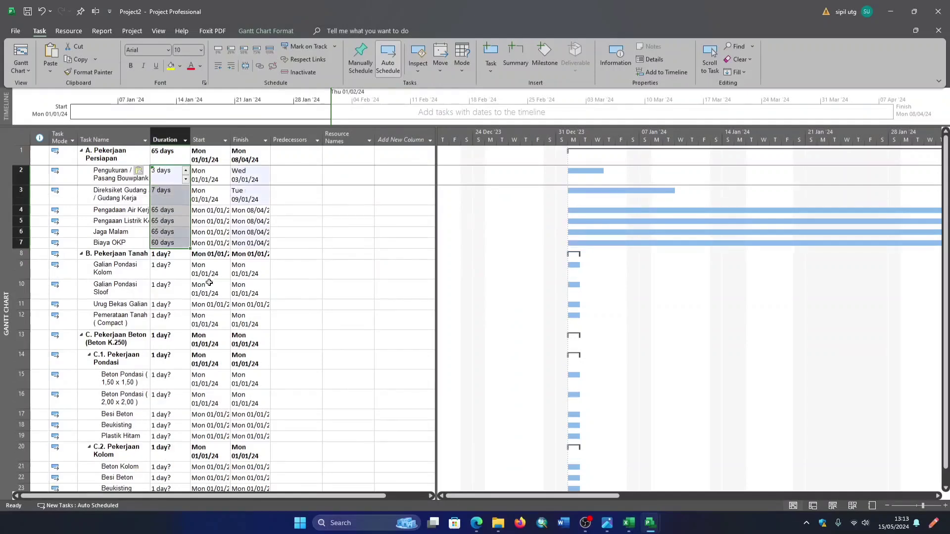
- Copy Durasi cells J15 to J18 from the Excel workbook and paste them as durations of the four subtasks under B. Pekerjaan Tanah in Project
{"action": "left_click", "coordinate": [179, 270]}
{"action": "scroll", "coordinate": [413, 375], "scroll_direction": "down", "scroll_amount": 1}
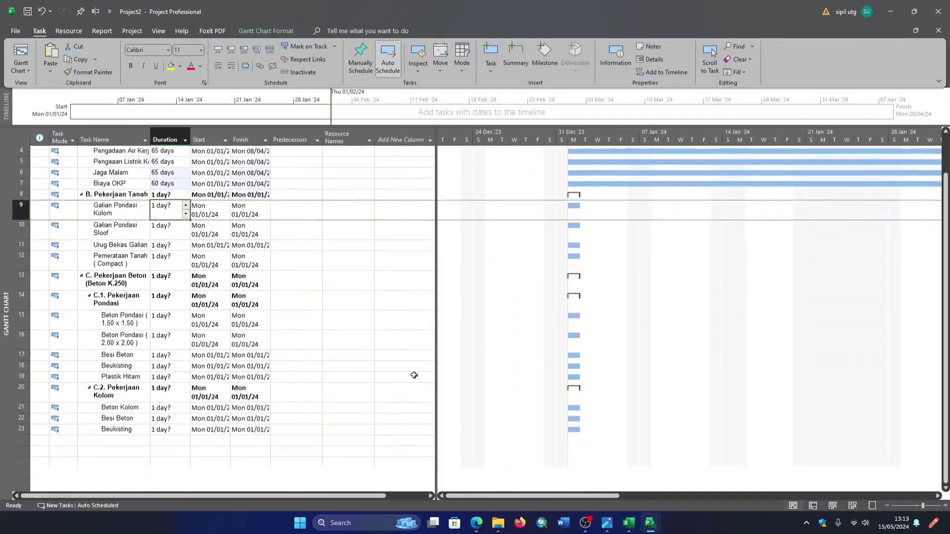
{"action": "left_click", "coordinate": [629, 521]}
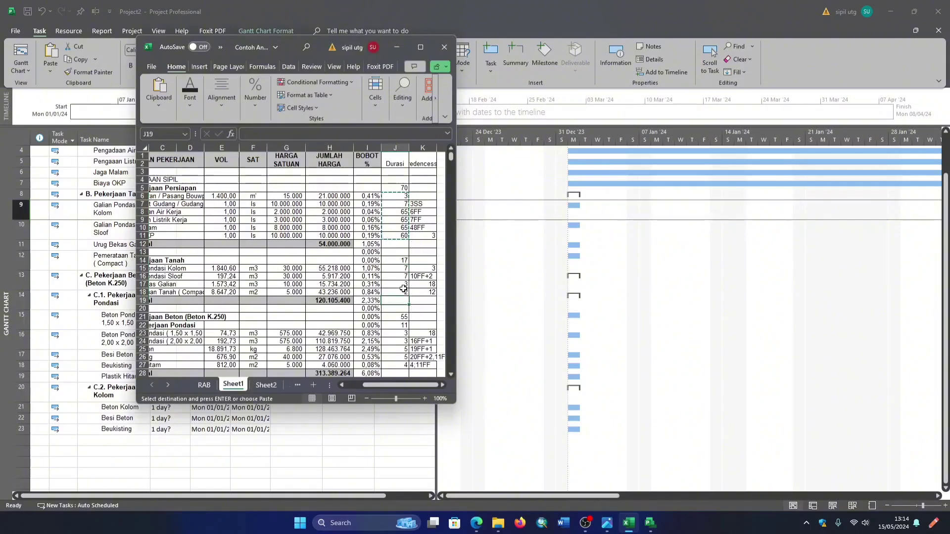
{"action": "left_click_drag", "start_coordinate": [398, 270], "coordinate": [406, 293]}
{"action": "key", "text": "ctrl+c"}
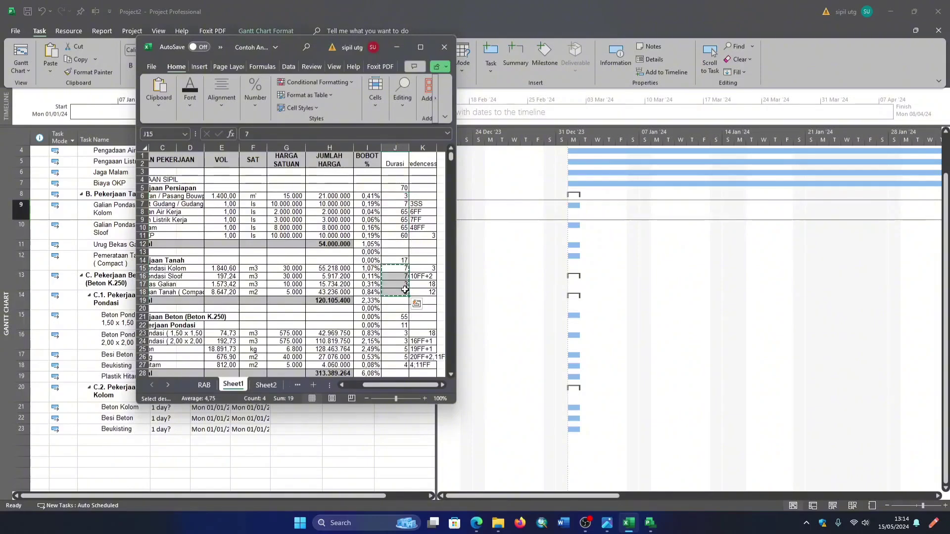
{"action": "left_click", "coordinate": [396, 47]}
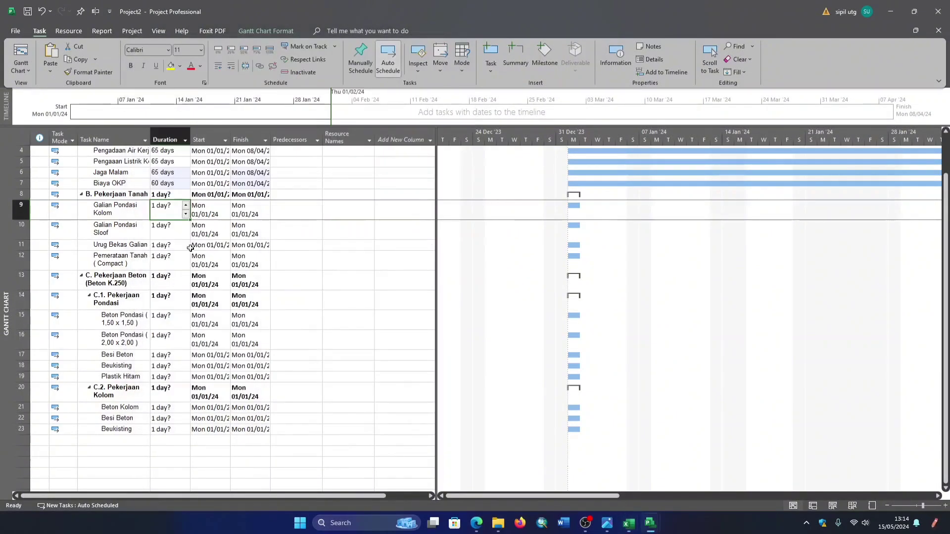
{"action": "left_click", "coordinate": [160, 222]}
{"action": "left_click_drag", "start_coordinate": [159, 207], "coordinate": [163, 265]}
{"action": "key", "text": "ctrl+v"}
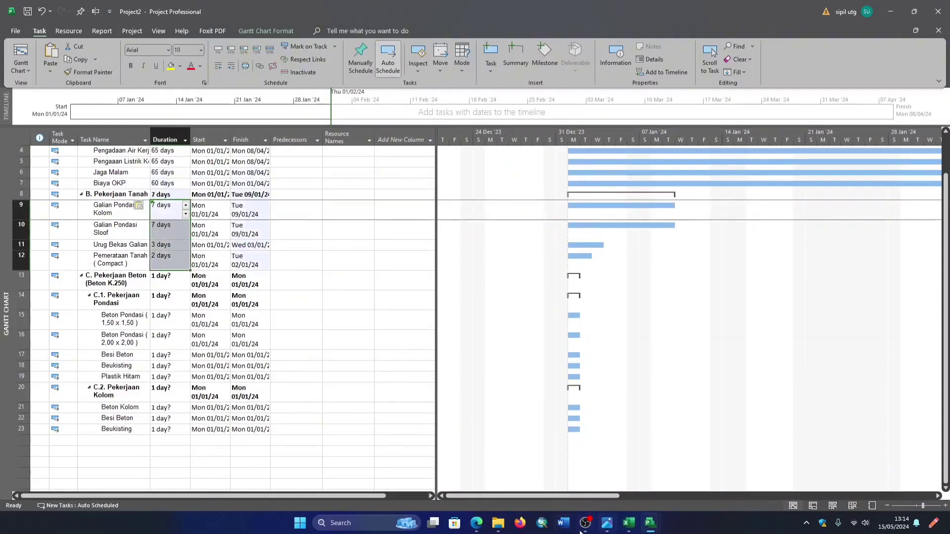
- Copy Durasi cells J23 to J27 from the Excel workbook and paste them as durations of the five subtasks under C.1. Pekerjaan Pondasi in Project
{"action": "left_click", "coordinate": [636, 523]}
{"action": "scroll", "coordinate": [398, 309], "scroll_direction": "down", "scroll_amount": 1}
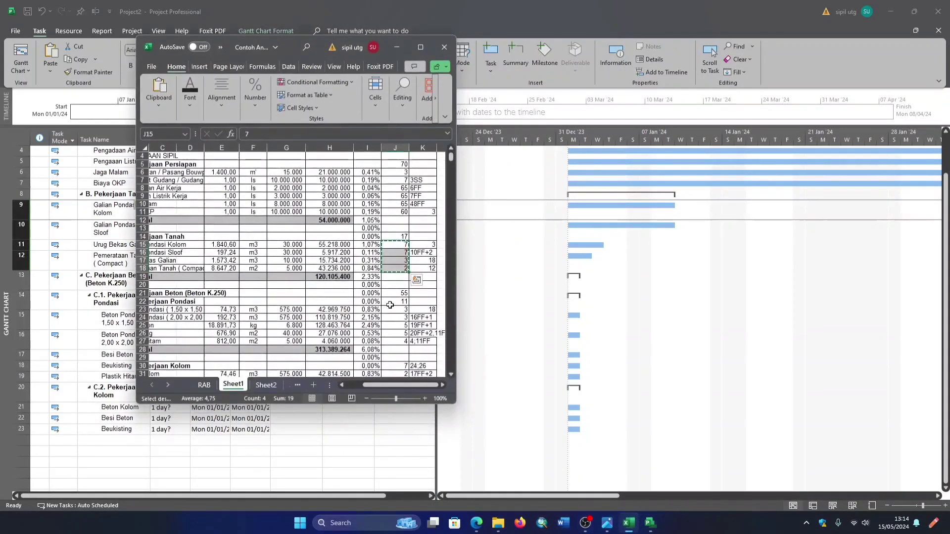
{"action": "left_click", "coordinate": [398, 309]}
{"action": "left_click_drag", "start_coordinate": [399, 309], "coordinate": [398, 341]}
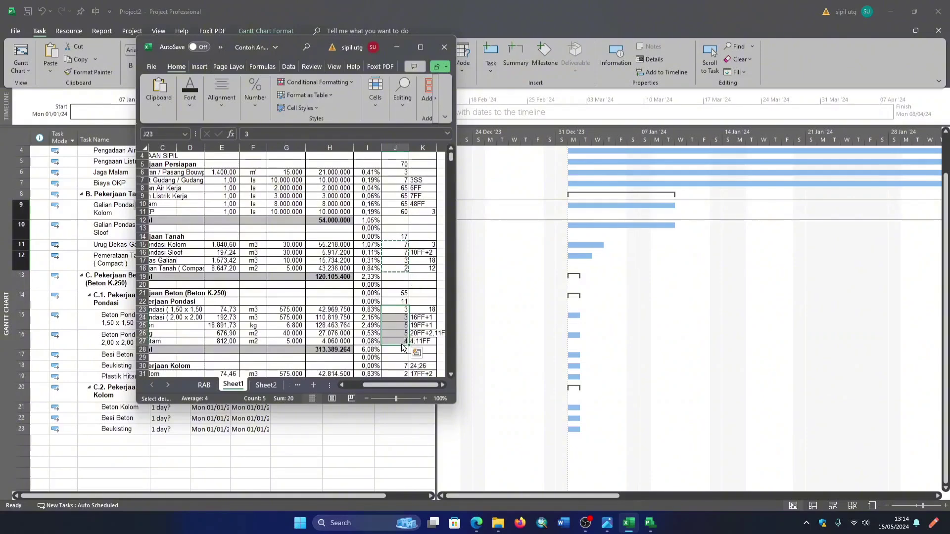
{"action": "key", "text": "ctrl+c"}
{"action": "left_click", "coordinate": [397, 47]}
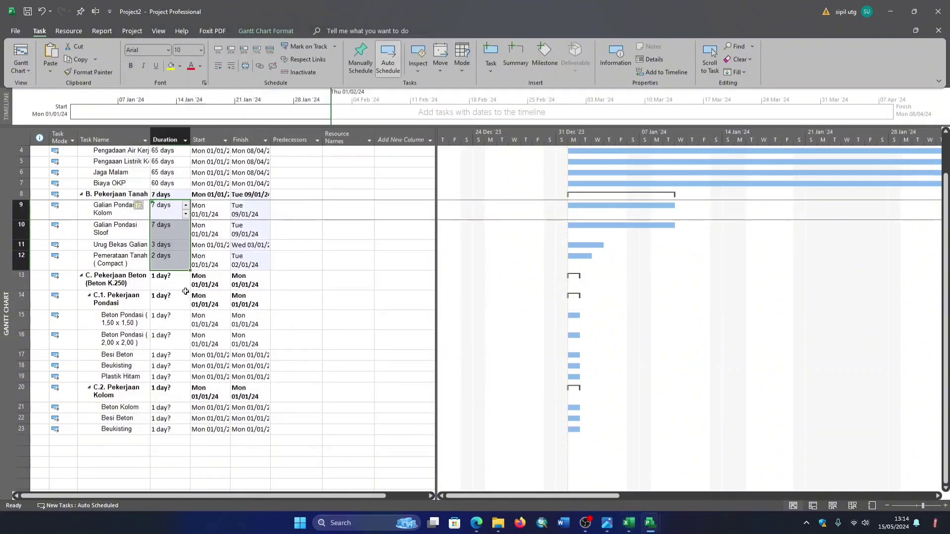
{"action": "left_click", "coordinate": [170, 324]}
{"action": "left_click_drag", "start_coordinate": [171, 324], "coordinate": [171, 378]}
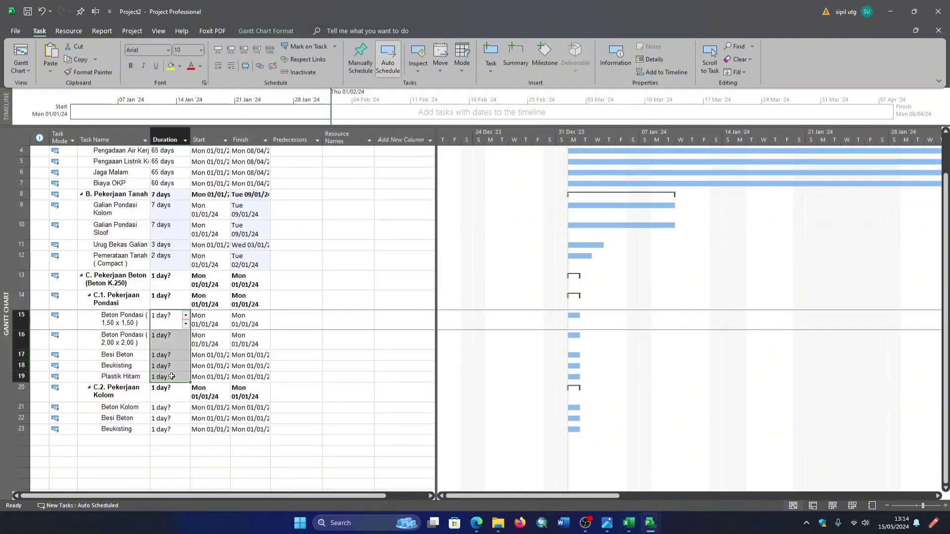
{"action": "key", "text": "ctrl+v"}
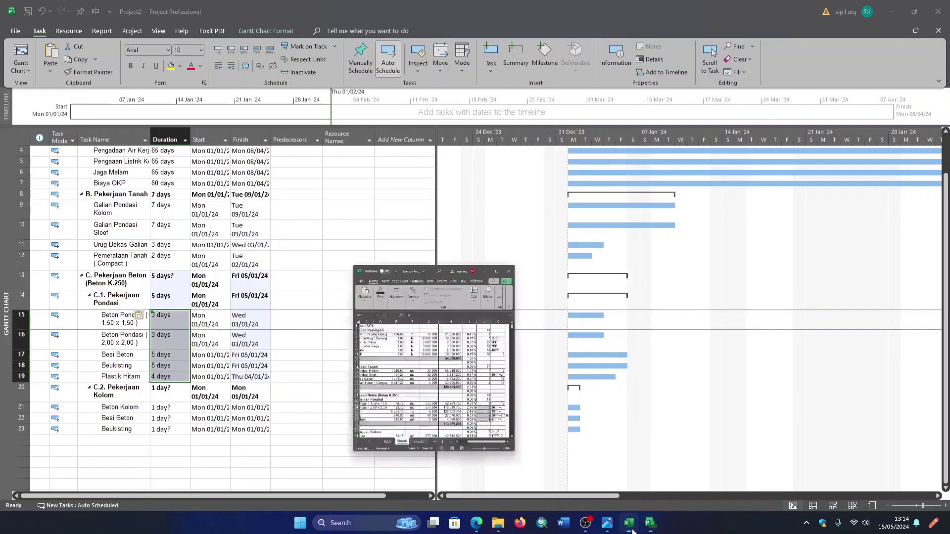
- Copy Durasi cells J31 to J33 from the Excel workbook and paste them as durations of Beton Kolom, Besi Beton and Beukisting under C.2. Pekerjaan Kolom
{"action": "left_click", "coordinate": [633, 531]}
{"action": "scroll", "coordinate": [409, 344], "scroll_direction": "down", "scroll_amount": 2}
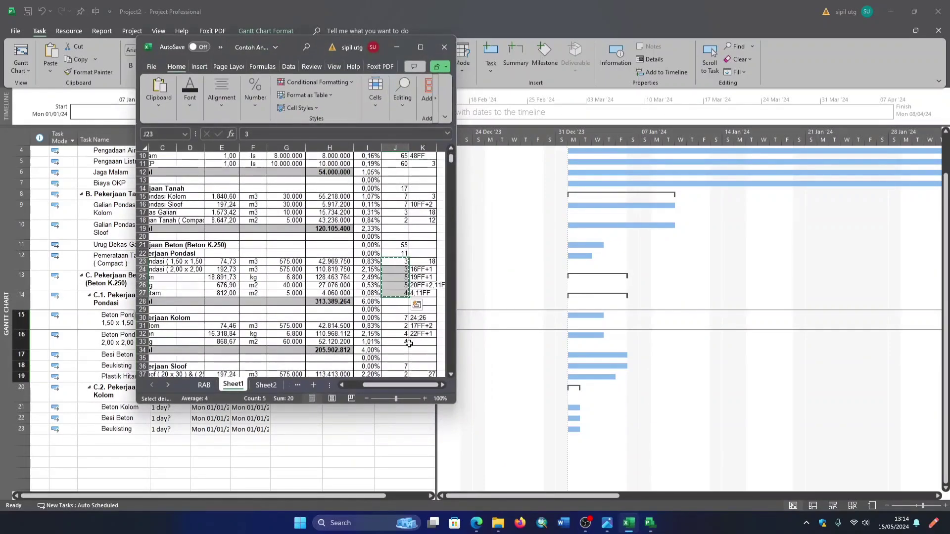
{"action": "left_click_drag", "start_coordinate": [401, 326], "coordinate": [401, 341]}
{"action": "key", "text": "ctrl+c"}
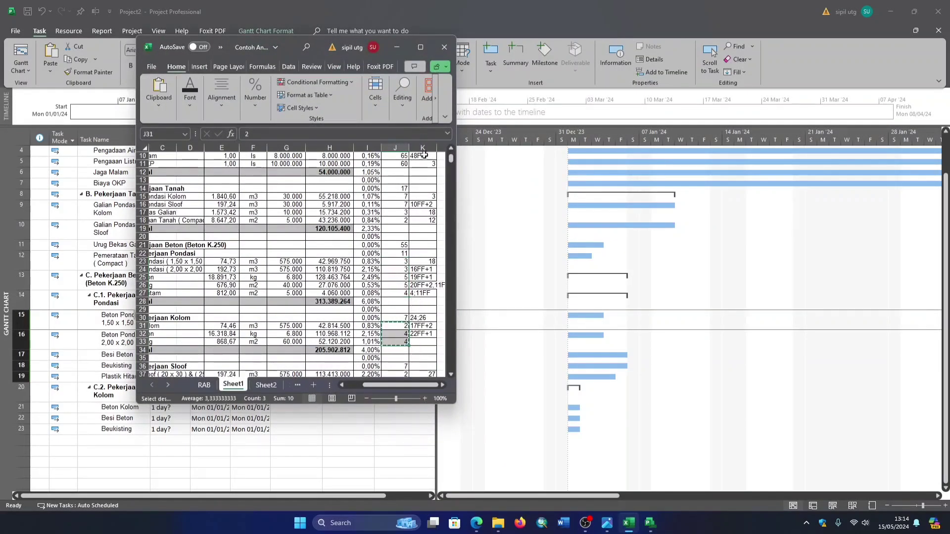
{"action": "left_click", "coordinate": [397, 47]}
{"action": "left_click", "coordinate": [166, 409]}
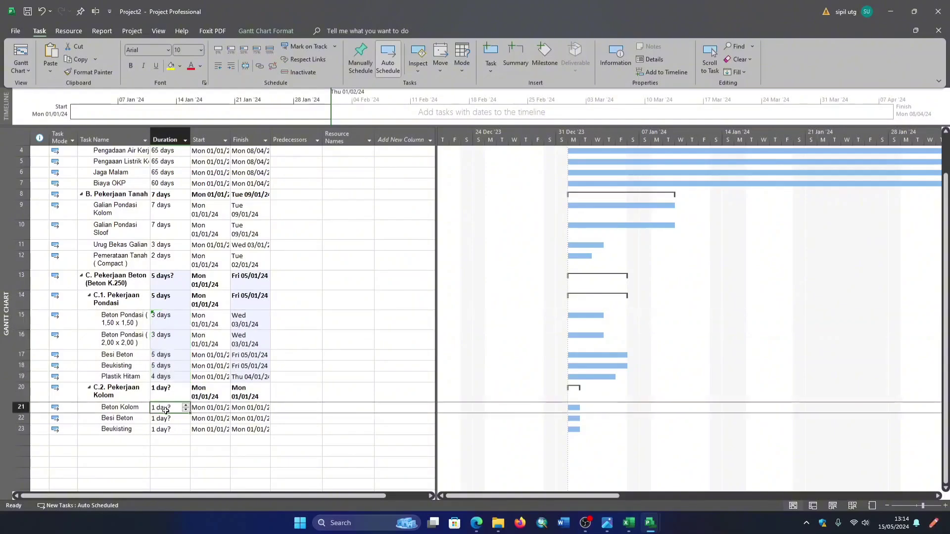
{"action": "key", "text": "ctrl+v"}
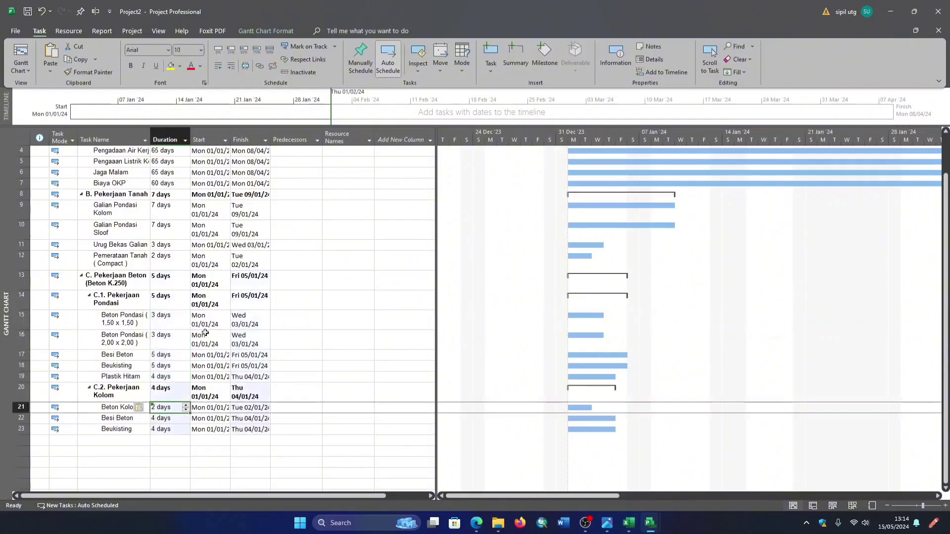
- Review the whole task list with its durations and the Predecessors cells of the first subtasks
{"action": "scroll", "coordinate": [294, 284], "scroll_direction": "up", "scroll_amount": 3}
{"action": "left_click", "coordinate": [311, 231]}
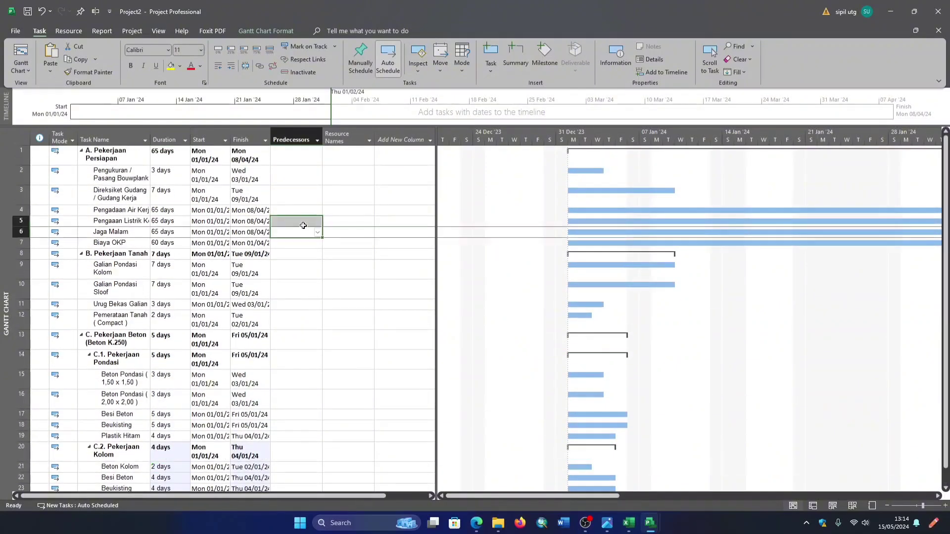
{"action": "left_click", "coordinate": [300, 179]}
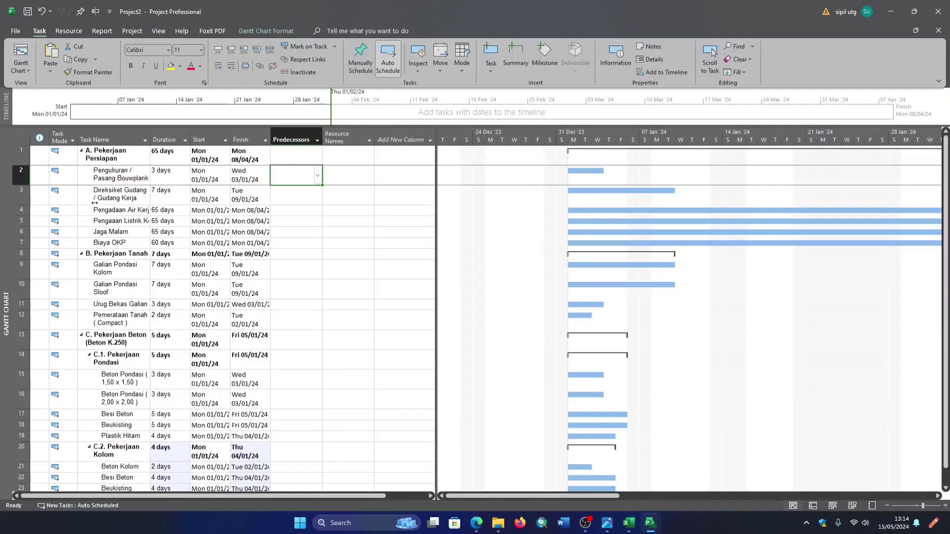
{"action": "scroll", "coordinate": [168, 185], "scroll_direction": "down", "scroll_amount": 3}
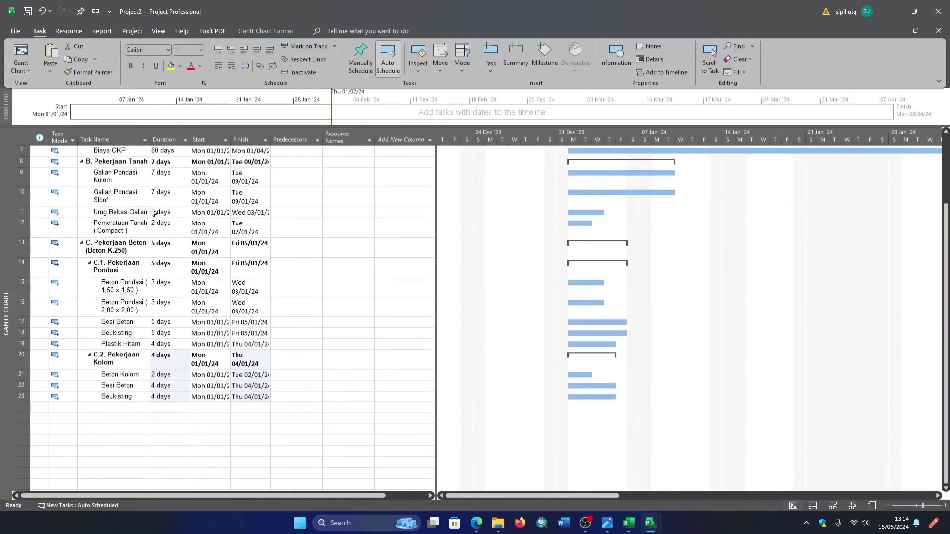
{"action": "scroll", "coordinate": [192, 252], "scroll_direction": "up", "scroll_amount": 3}
{"action": "scroll", "coordinate": [168, 218], "scroll_direction": "down", "scroll_amount": 3}
{"action": "scroll", "coordinate": [213, 269], "scroll_direction": "up", "scroll_amount": 3}
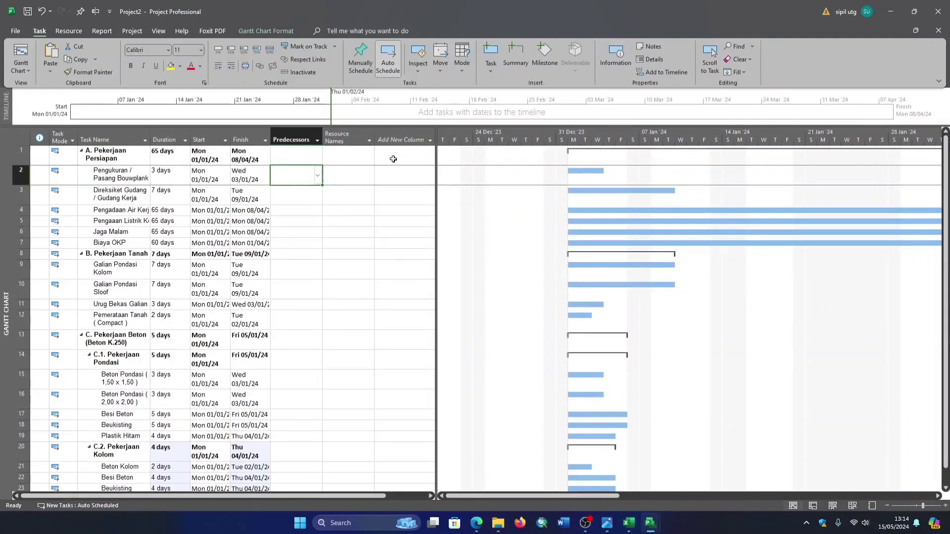
{"action": "left_click", "coordinate": [297, 198]}
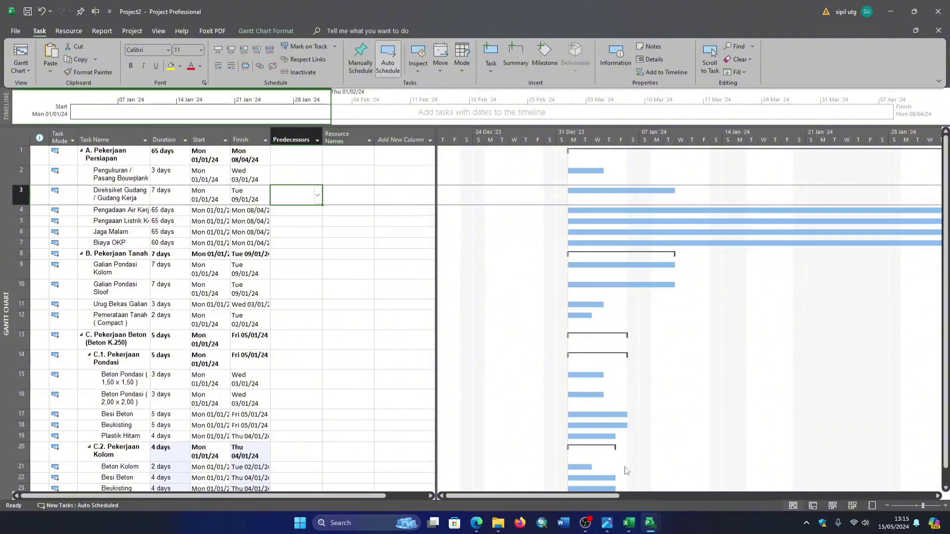
- Switch to the reference image on task dependencies, read the FS, FF, SS, SF and lag time explanations, and return to the Project file
{"action": "mouse_move", "coordinate": [627, 524]}
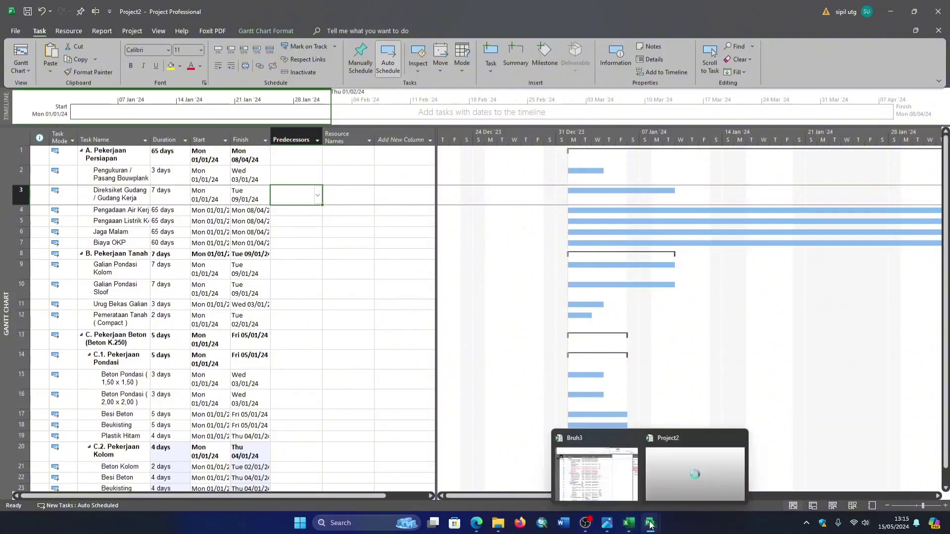
{"action": "left_click", "coordinate": [607, 524]}
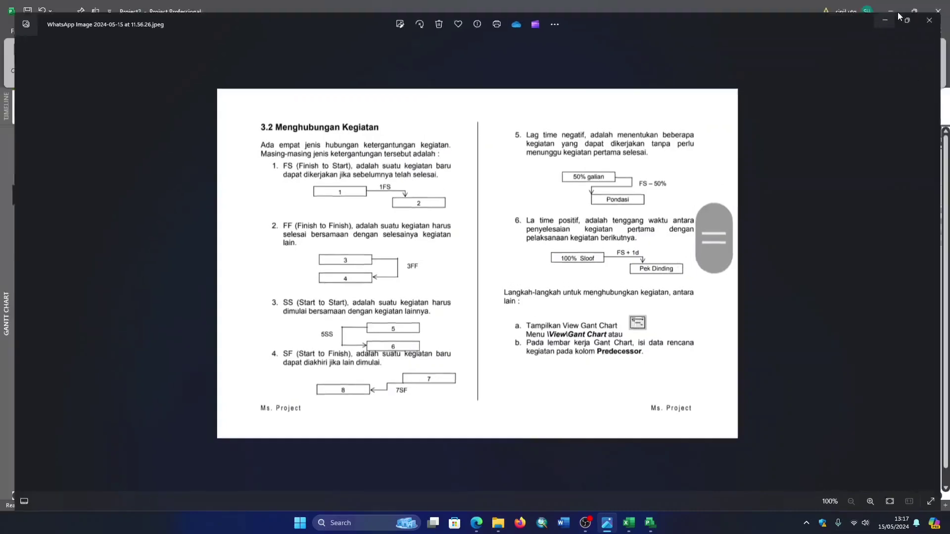
{"action": "left_click", "coordinate": [897, 12]}
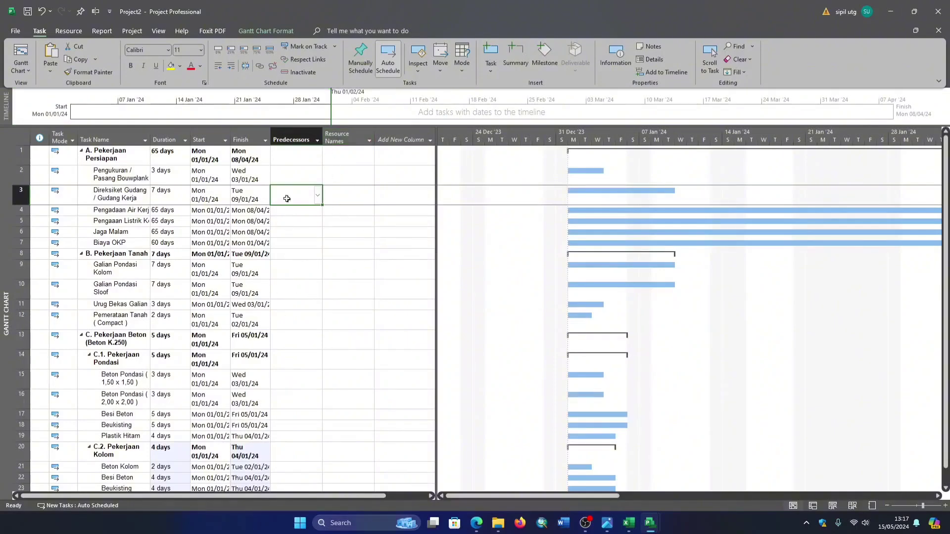
- Try 2SS as the predecessor of Direksiket Gudang / Gudang Kerja, and undo the entry
{"action": "left_click", "coordinate": [298, 212]}
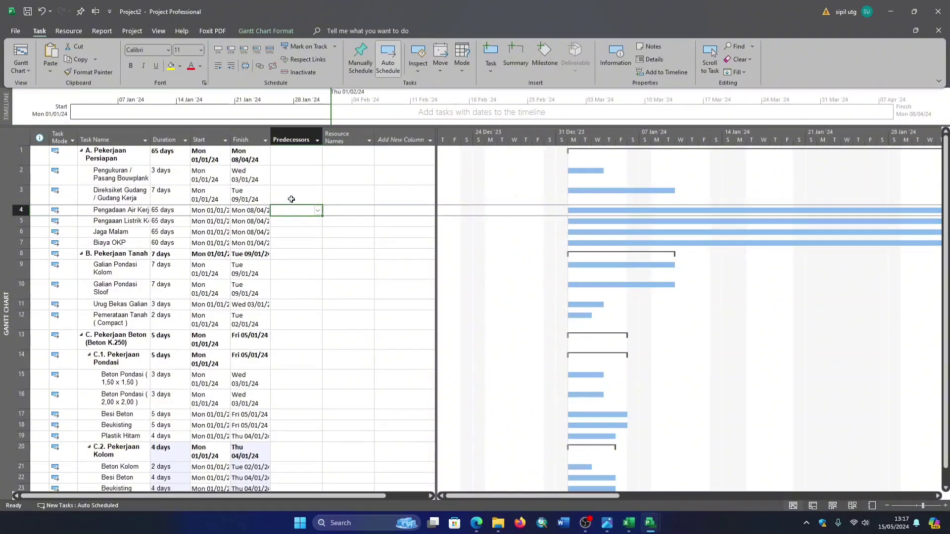
{"action": "left_click", "coordinate": [302, 198]}
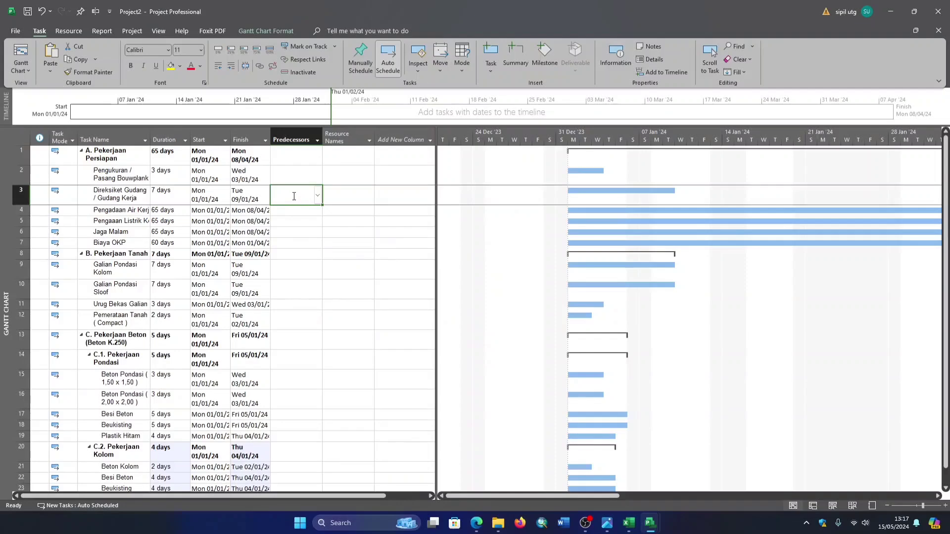
{"action": "left_click", "coordinate": [311, 196]}
{"action": "type", "text": "2SS"}
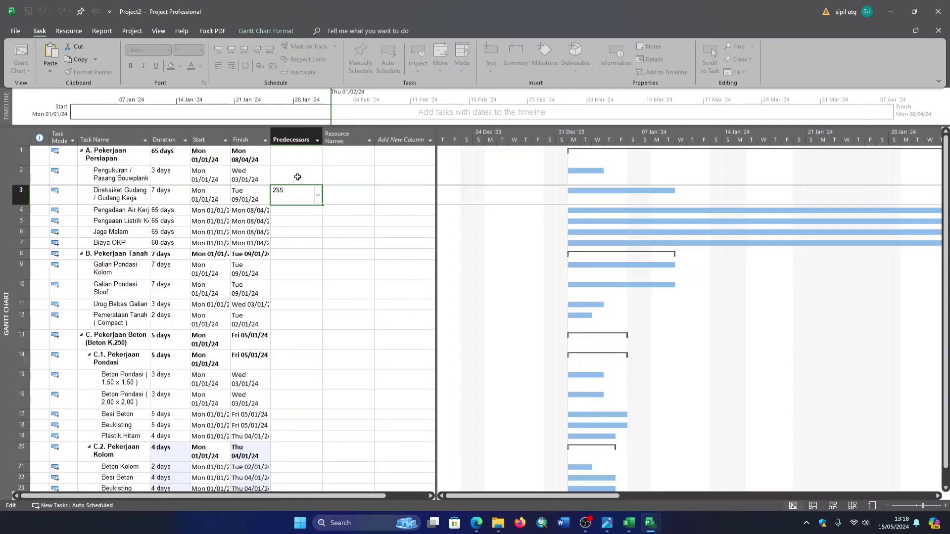
{"action": "left_click", "coordinate": [298, 177]}
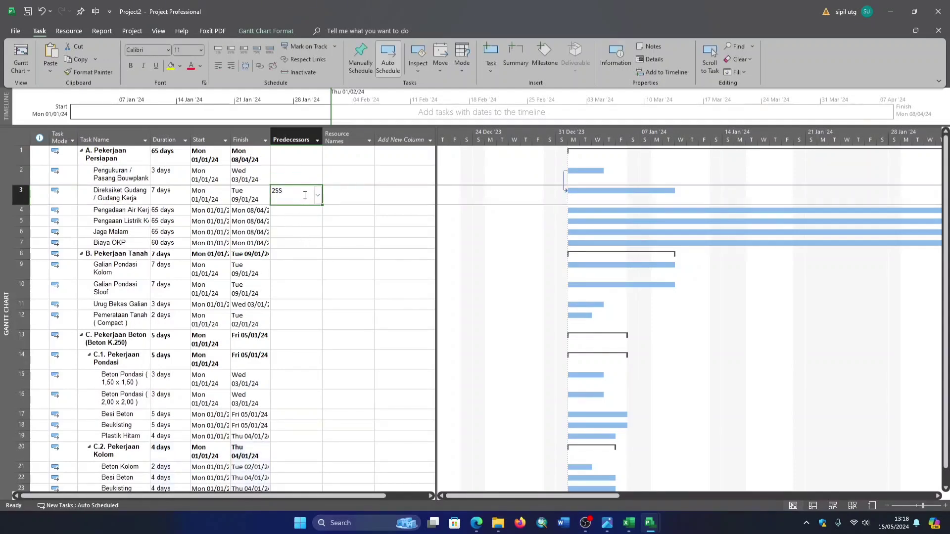
{"action": "key", "text": "ctrl+z"}
- Try 3SS as the predecessor of Pengukuran / Pasang Bouwplank, and clear the entry
{"action": "type", "text": "3"}
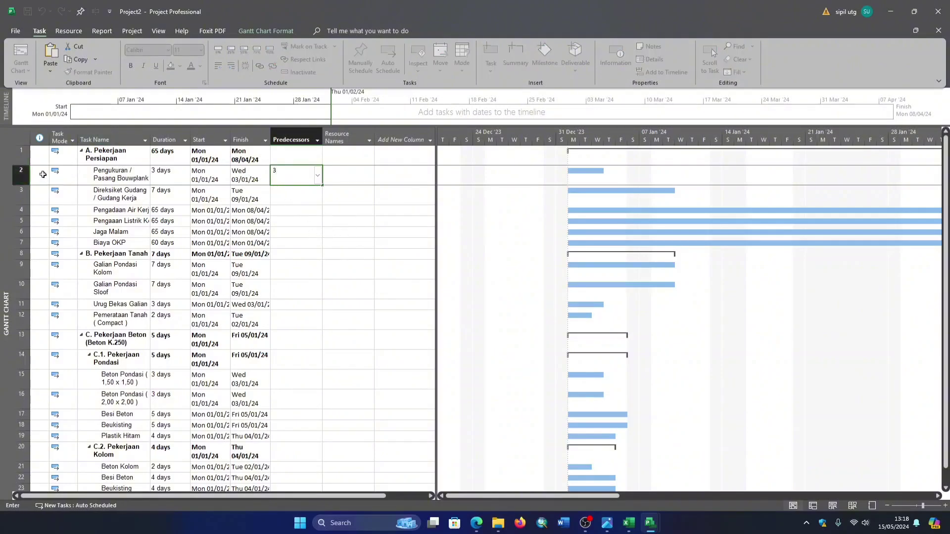
{"action": "type", "text": "SS"}
{"action": "left_click", "coordinate": [294, 200]}
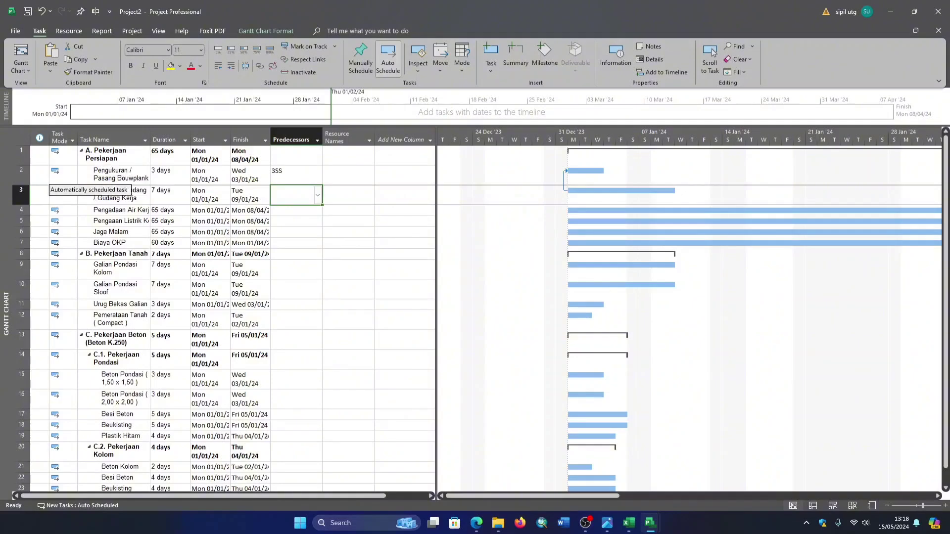
{"action": "left_click", "coordinate": [272, 174]}
{"action": "double_click", "coordinate": [292, 173]}
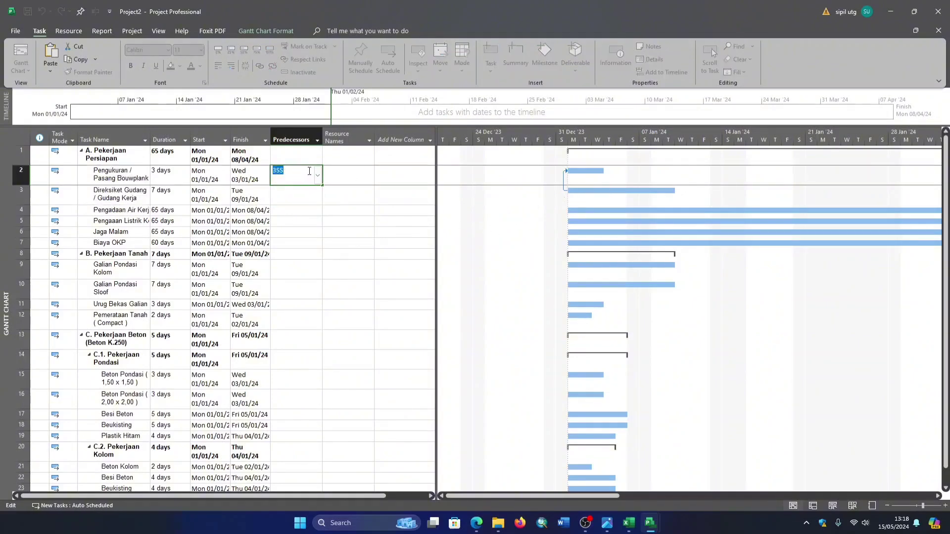
{"action": "key", "text": "BackSpace"}
- Try 2FS as the predecessor of Direksiket Gudang / Gudang Kerja and inspect the resulting link in the Gantt chart
{"action": "left_click", "coordinate": [280, 198]}
{"action": "type", "text": "2FS"}
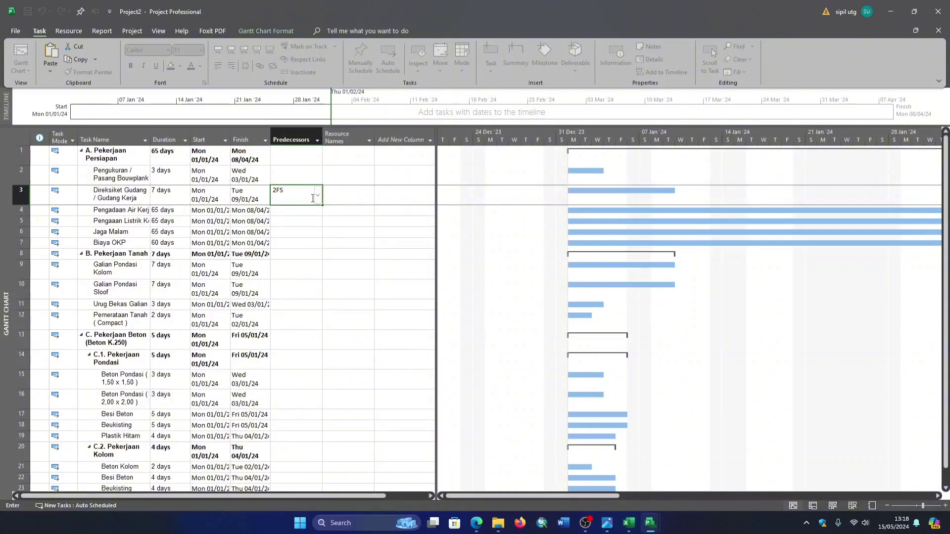
{"action": "key", "text": "Return"}
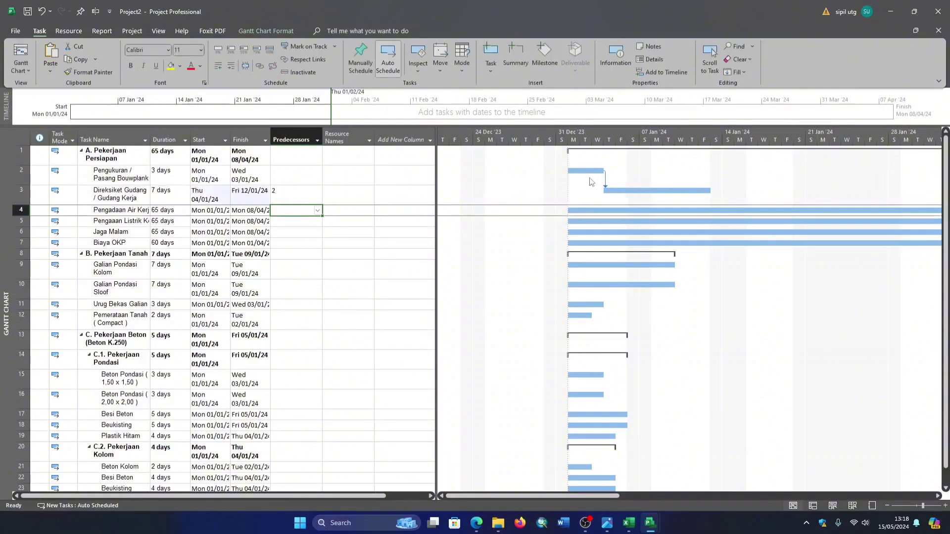
{"action": "mouse_move", "coordinate": [601, 188]}
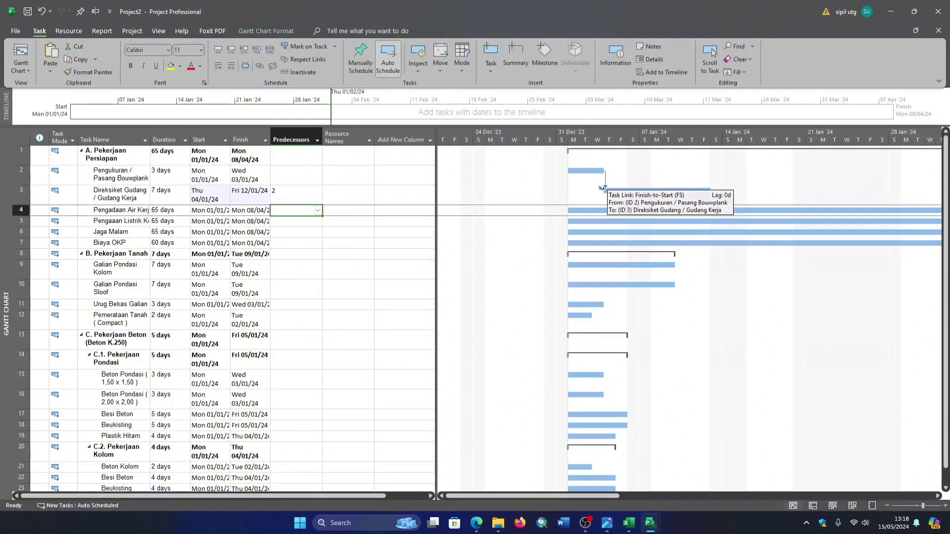
- Replace the predecessor of Direksiket Gudang / Gudang Kerja with 2SF and allow the task to start before the project start date
{"action": "left_click", "coordinate": [295, 193]}
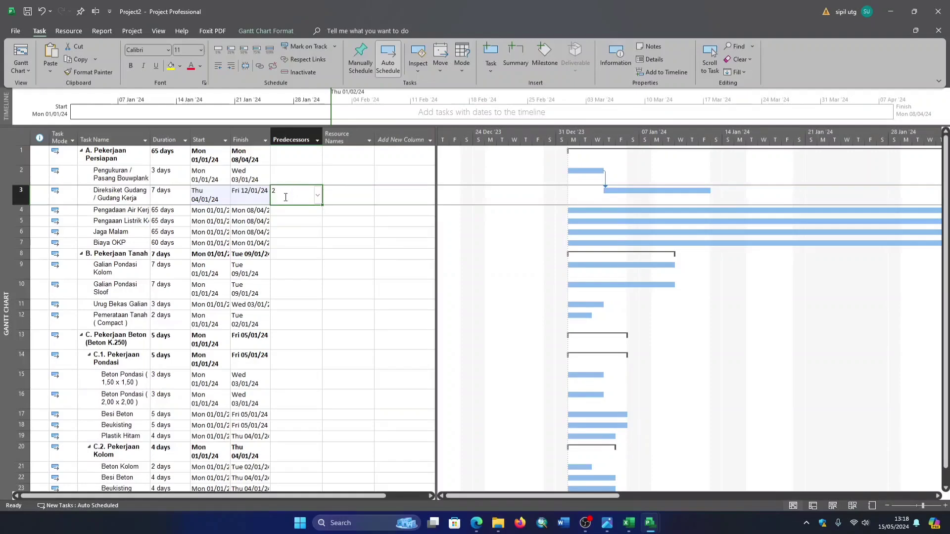
{"action": "key", "text": "BackSpace"}
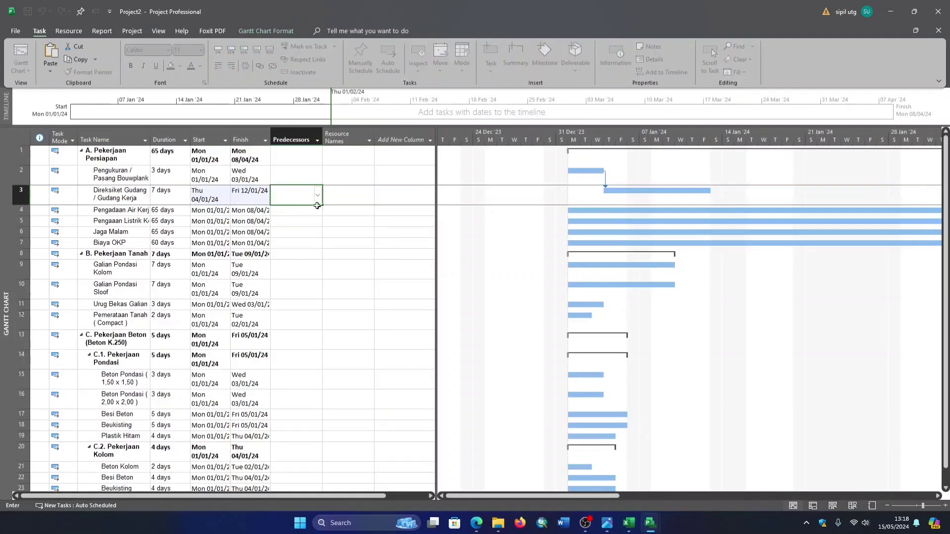
{"action": "type", "text": "2SF"}
{"action": "key", "text": "Return"}
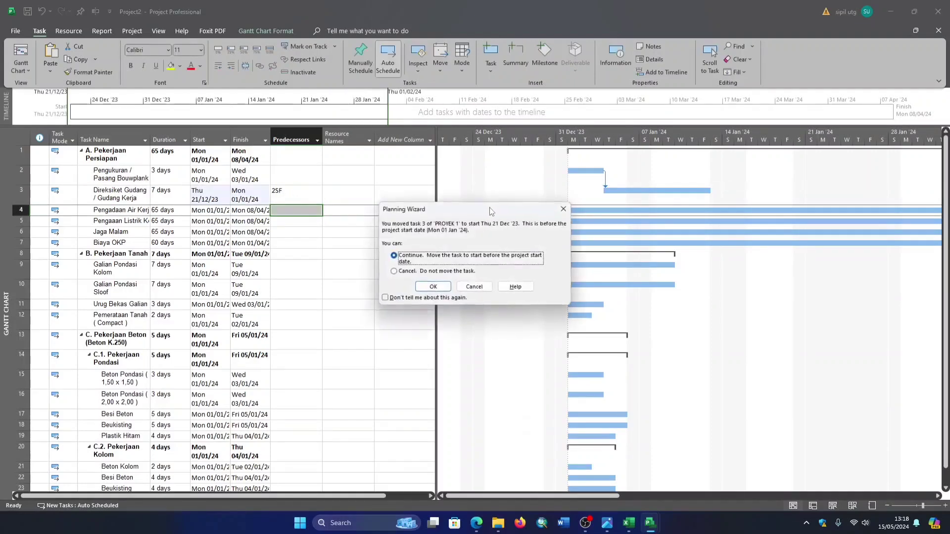
{"action": "left_click", "coordinate": [433, 287]}
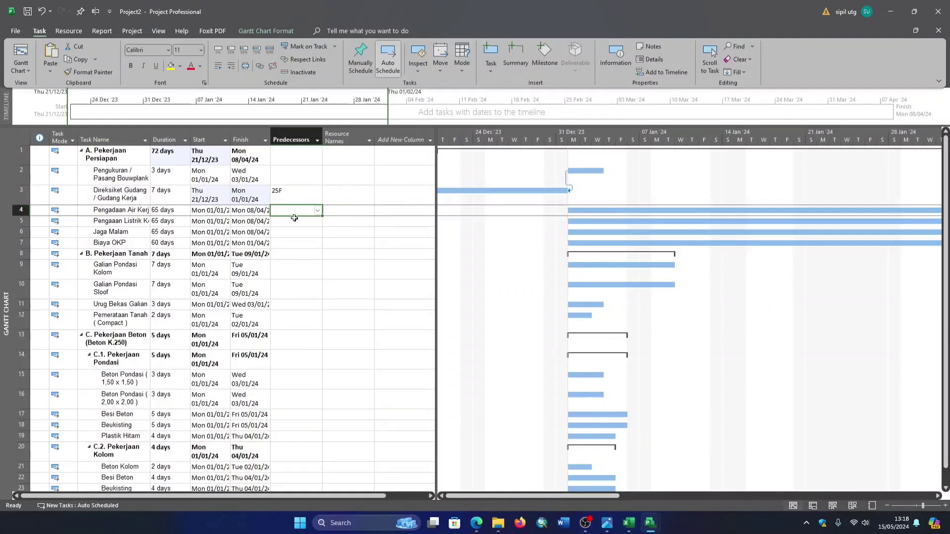
- Try 2FF as the predecessor of Direksiket Gudang / Gudang Kerja, and undo the entry
{"action": "left_click", "coordinate": [294, 195]}
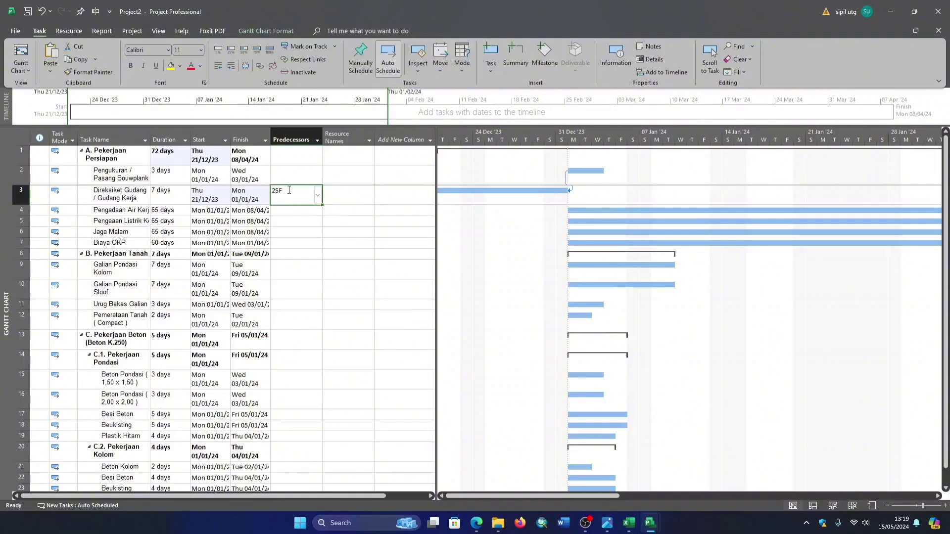
{"action": "key", "text": "BackSpace"}
{"action": "type", "text": "2"}
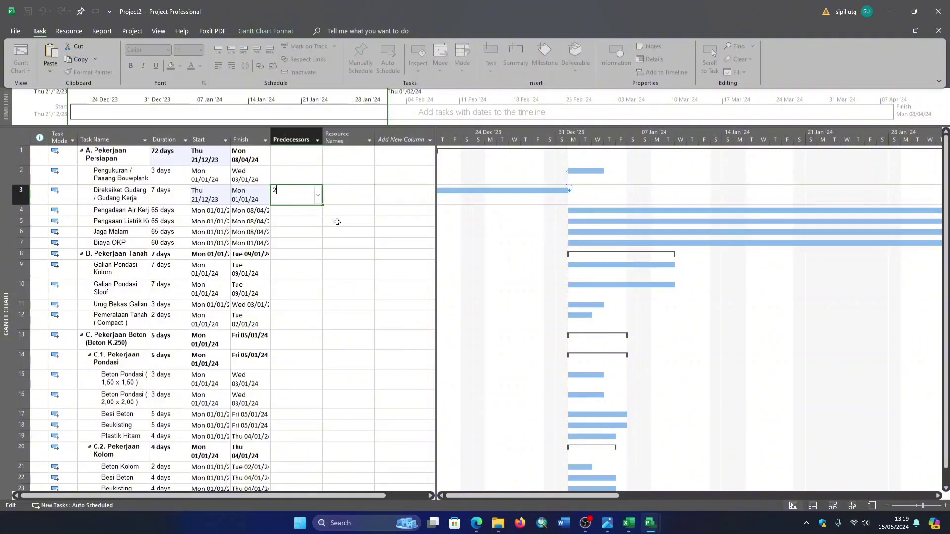
{"action": "key", "text": "Return"}
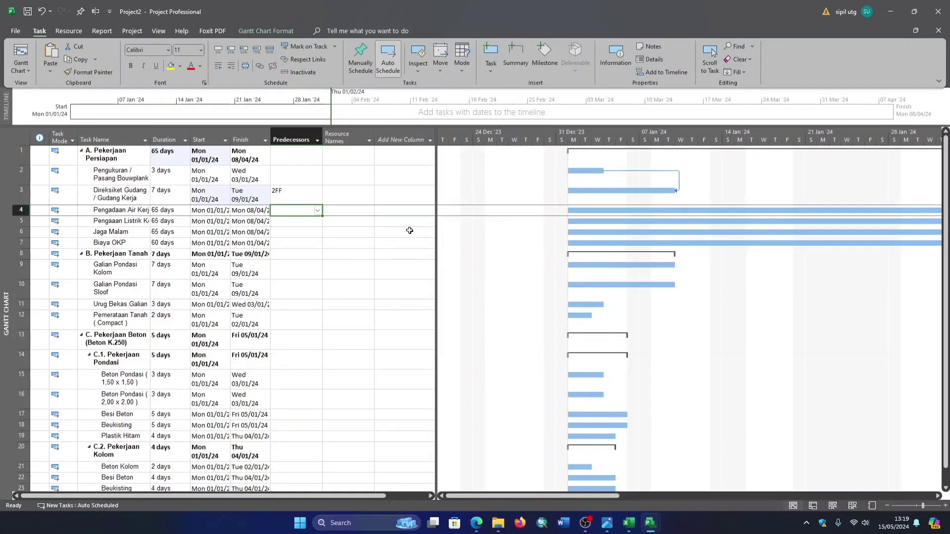
{"action": "key", "text": "ctrl+z"}
- Try 3FF+3 as the predecessor of Pengukuran / Pasang Bouwplank, and delete the entry
{"action": "left_click", "coordinate": [297, 174]}
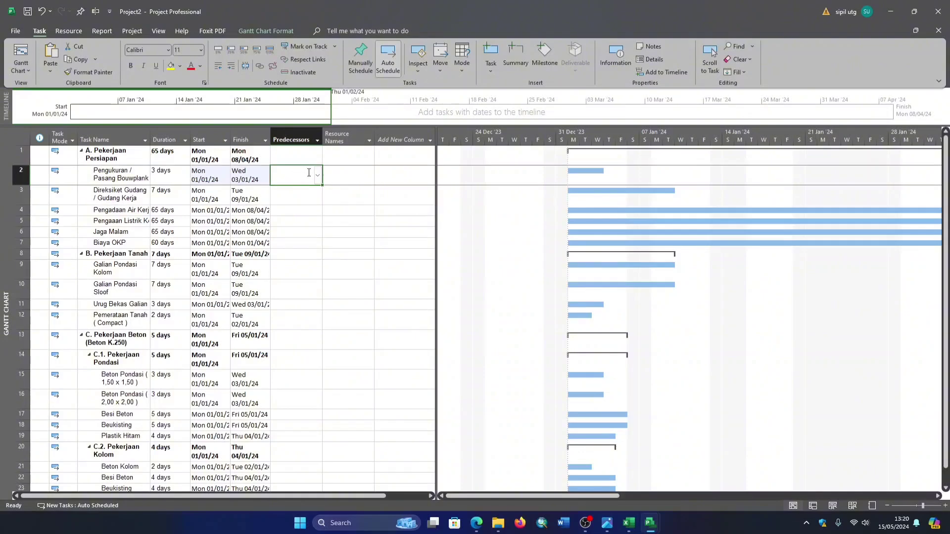
{"action": "type", "text": "3"}
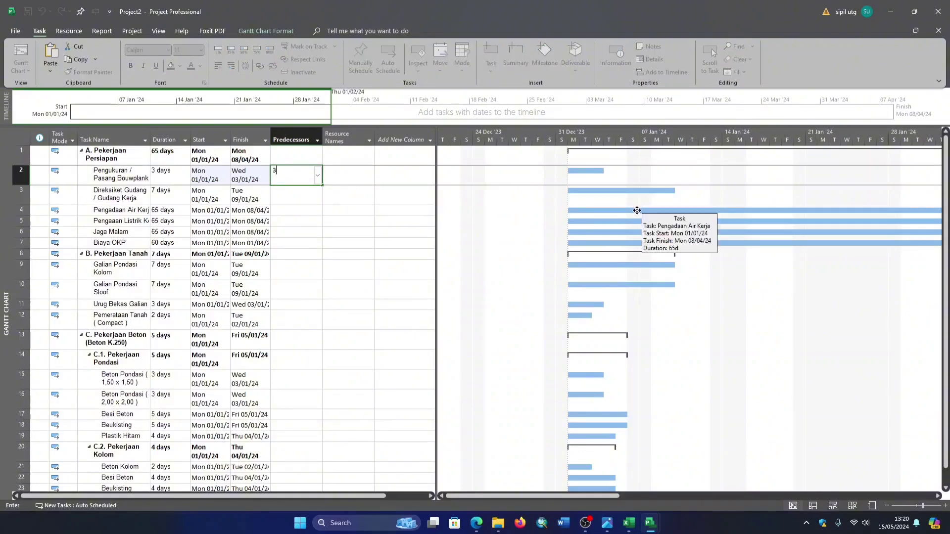
{"action": "type", "text": "FF+"}
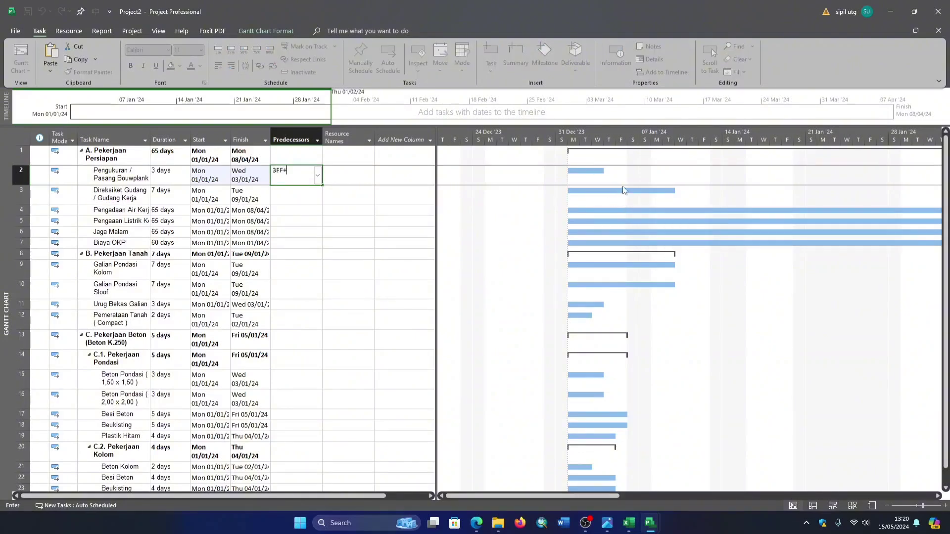
{"action": "type", "text": "3"}
{"action": "key", "text": "Return"}
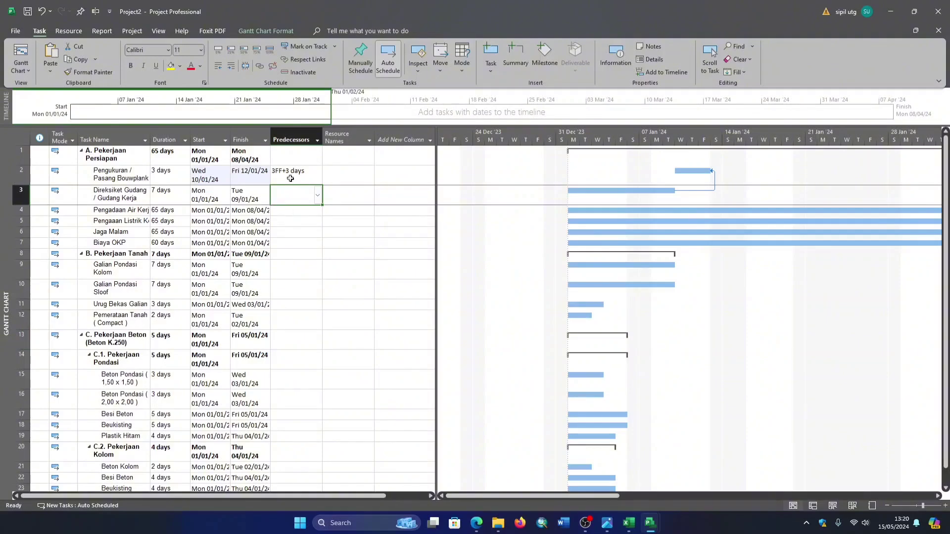
{"action": "left_click", "coordinate": [311, 176]}
{"action": "key", "text": "Delete"}
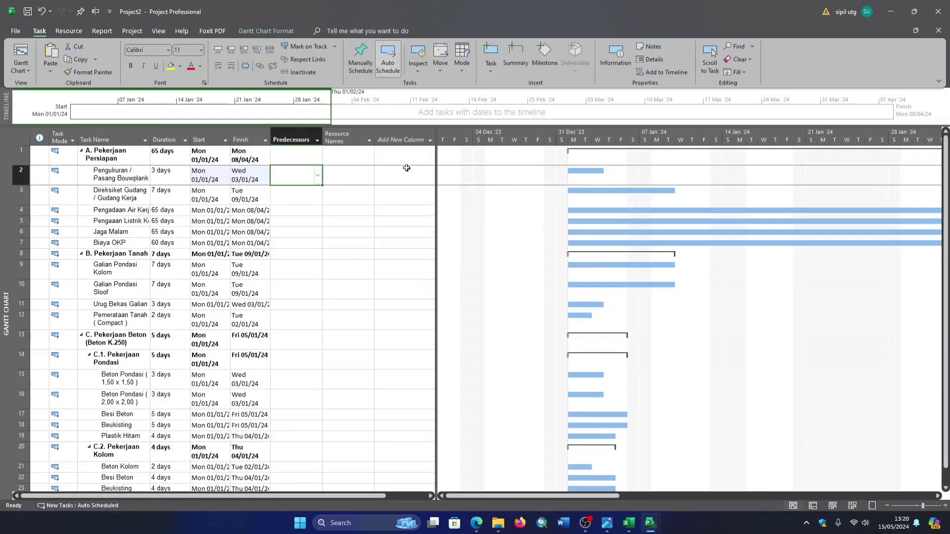
- Switch to the Excel workbook and select cell K7 in the predecessor column beside Durasi
{"action": "left_click", "coordinate": [629, 523]}
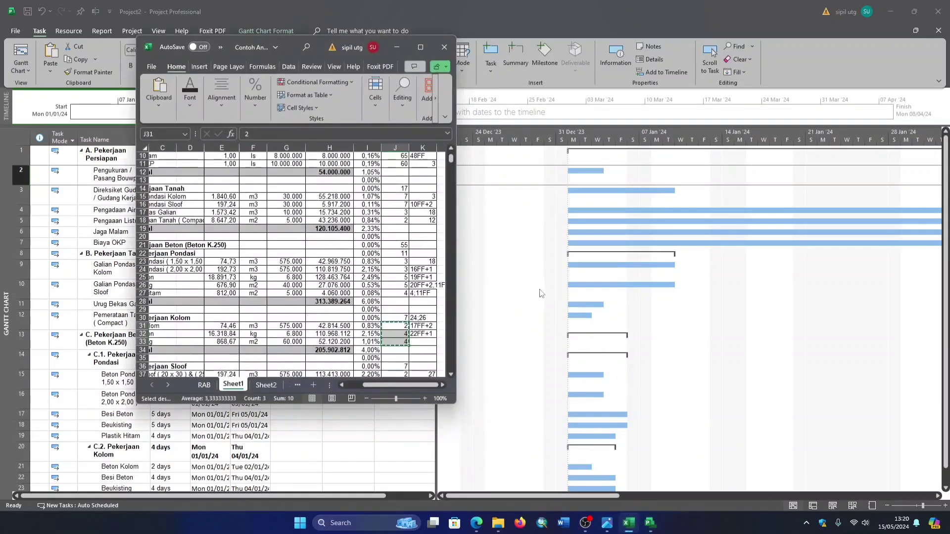
{"action": "scroll", "coordinate": [392, 301], "scroll_direction": "up", "scroll_amount": 3}
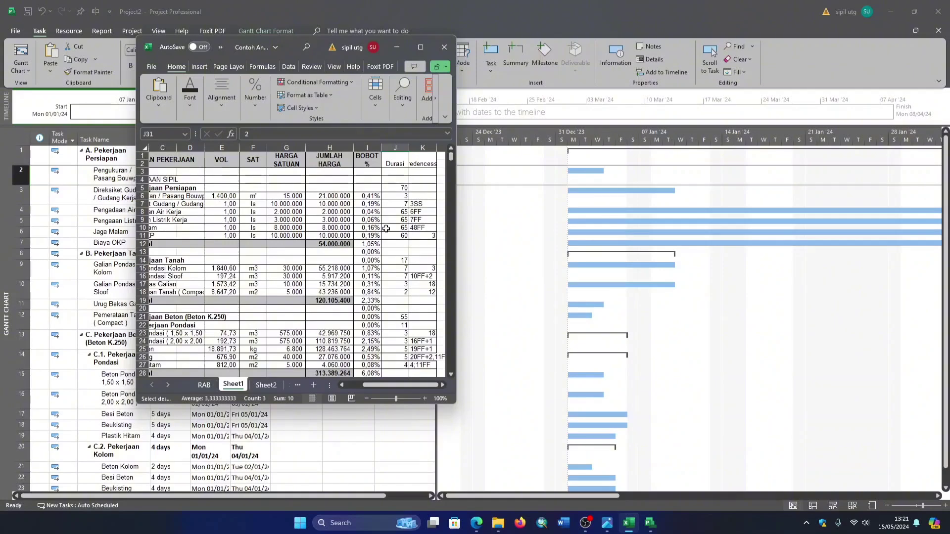
{"action": "left_click", "coordinate": [430, 203]}
{"action": "key", "text": "ctrl+c"}
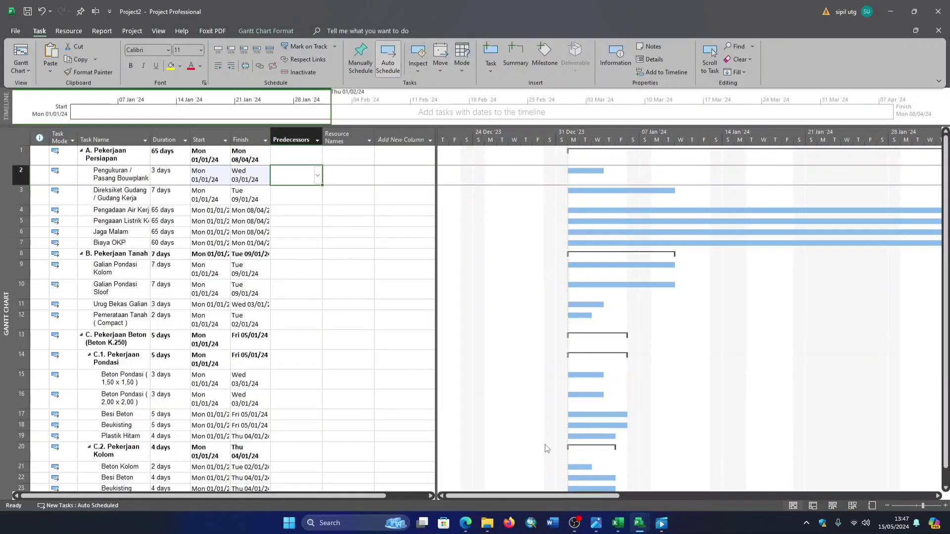
- Examine the predecessor entries in Excel cells K7 to K10 and the rows below, and return to the Project file
{"action": "left_click", "coordinate": [617, 523]}
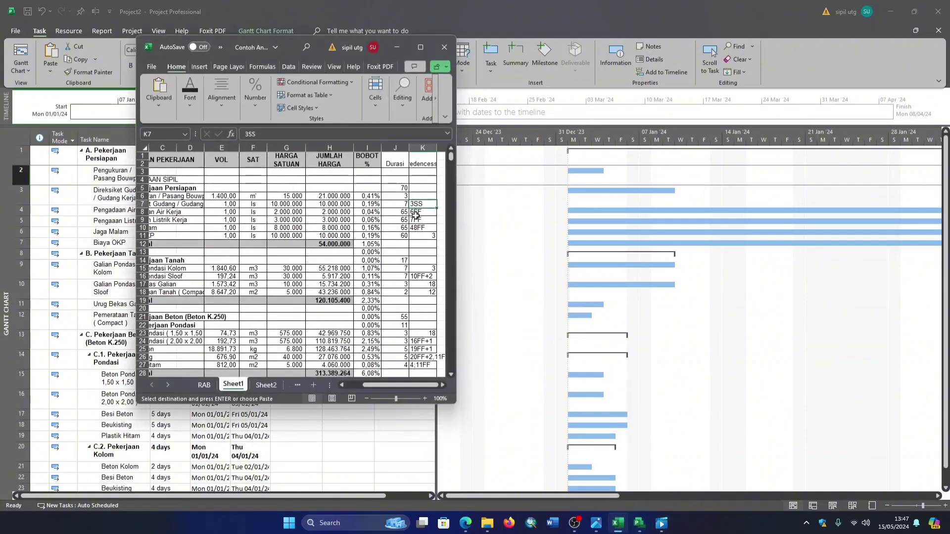
{"action": "left_click", "coordinate": [420, 219]}
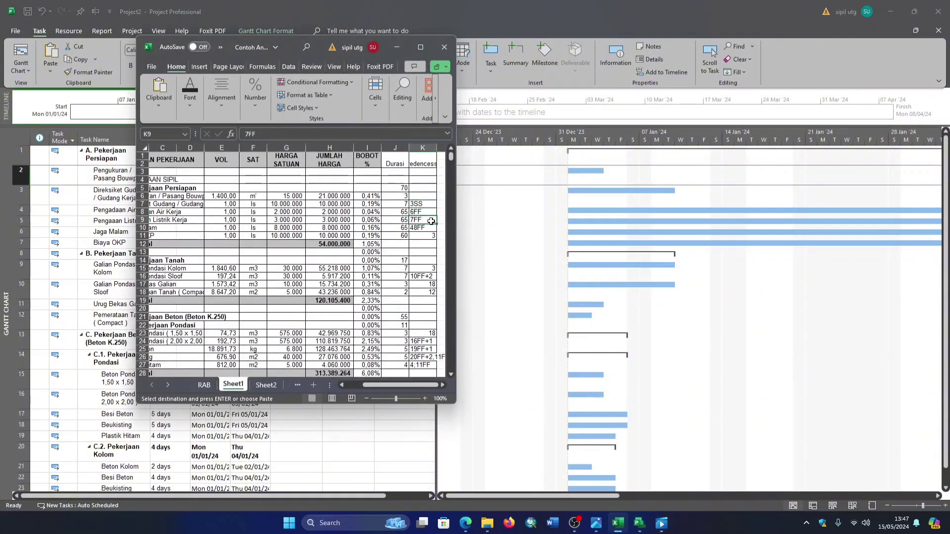
{"action": "left_click", "coordinate": [420, 204]}
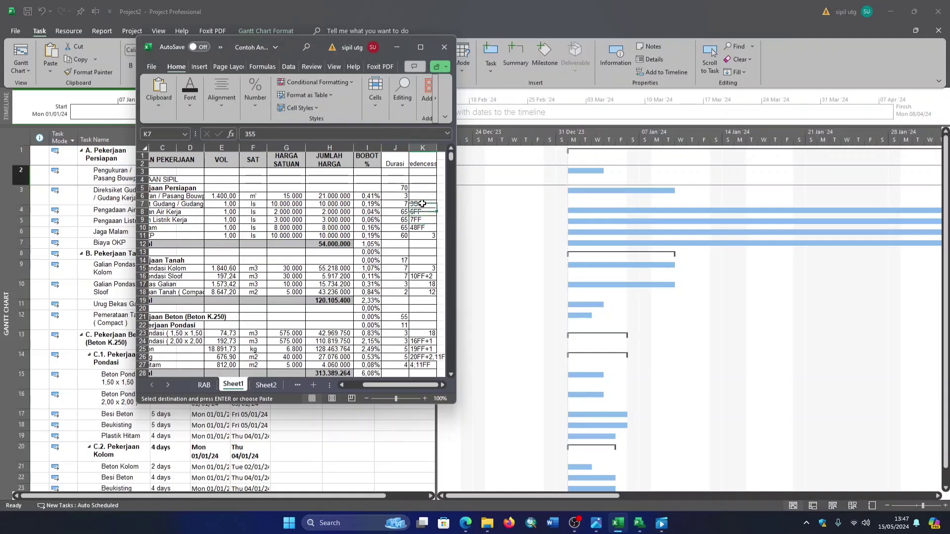
{"action": "left_click", "coordinate": [420, 228]}
{"action": "left_click", "coordinate": [420, 220]}
{"action": "left_click", "coordinate": [421, 212]}
{"action": "left_click", "coordinate": [422, 204]}
{"action": "left_click", "coordinate": [423, 214]}
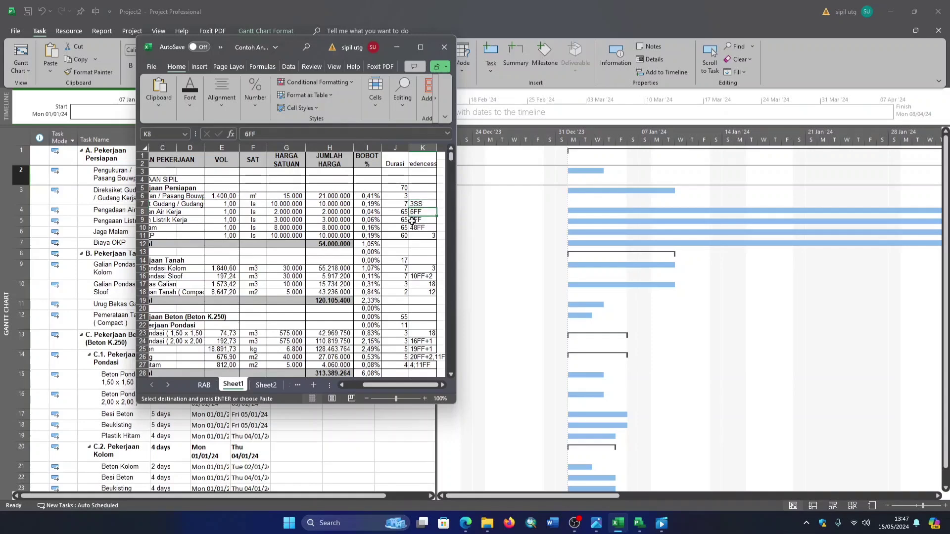
{"action": "left_click", "coordinate": [414, 220]}
{"action": "left_click", "coordinate": [426, 231]}
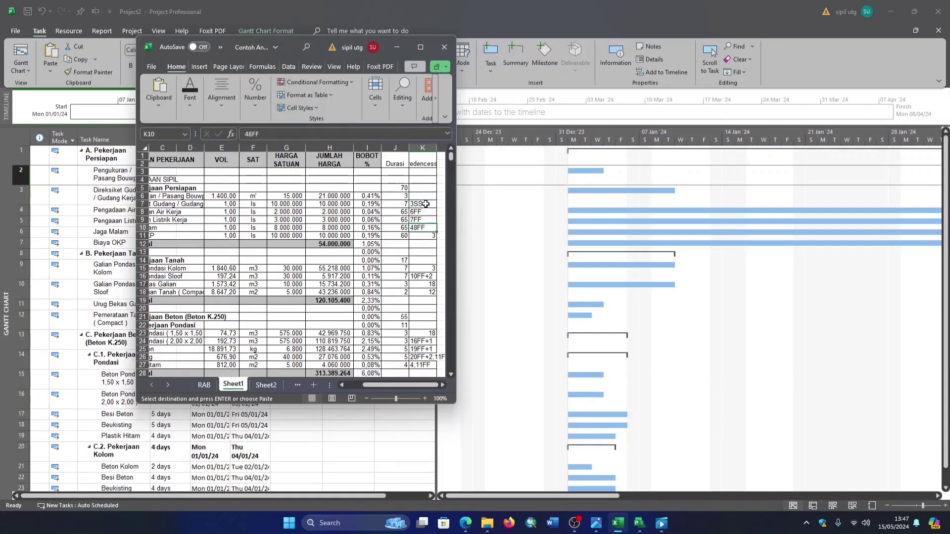
{"action": "left_click", "coordinate": [421, 204]}
{"action": "scroll", "coordinate": [430, 258], "scroll_direction": "down", "scroll_amount": 6}
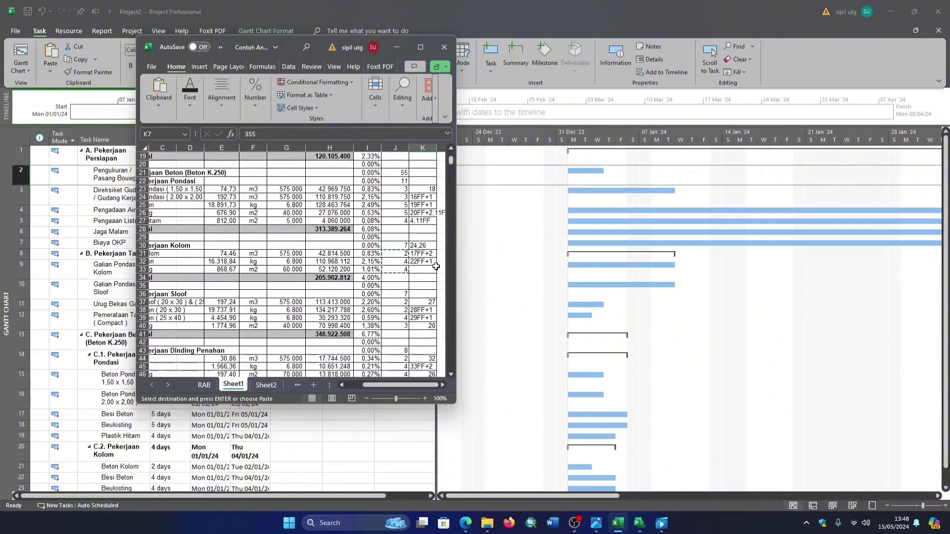
{"action": "scroll", "coordinate": [431, 264], "scroll_direction": "up", "scroll_amount": 6}
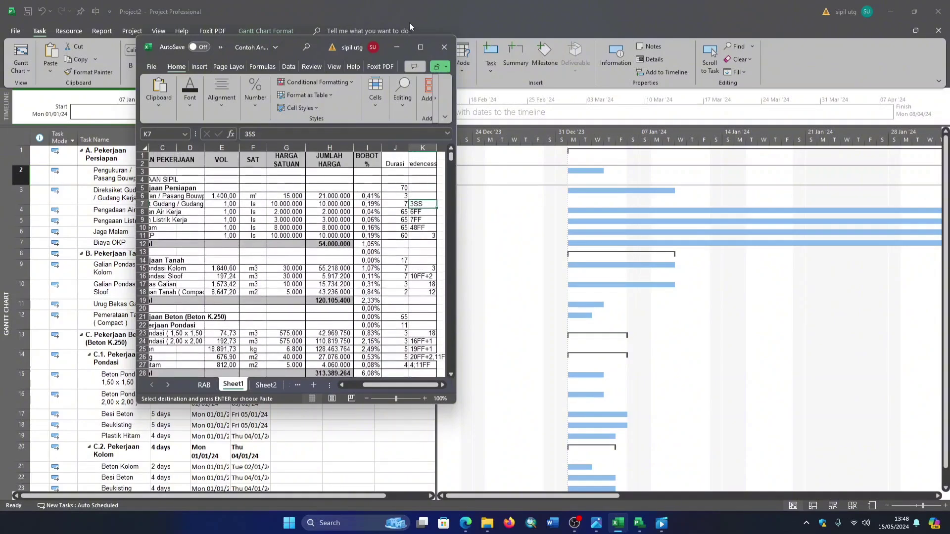
{"action": "left_click", "coordinate": [400, 49]}
{"action": "mouse_move", "coordinate": [578, 522]}
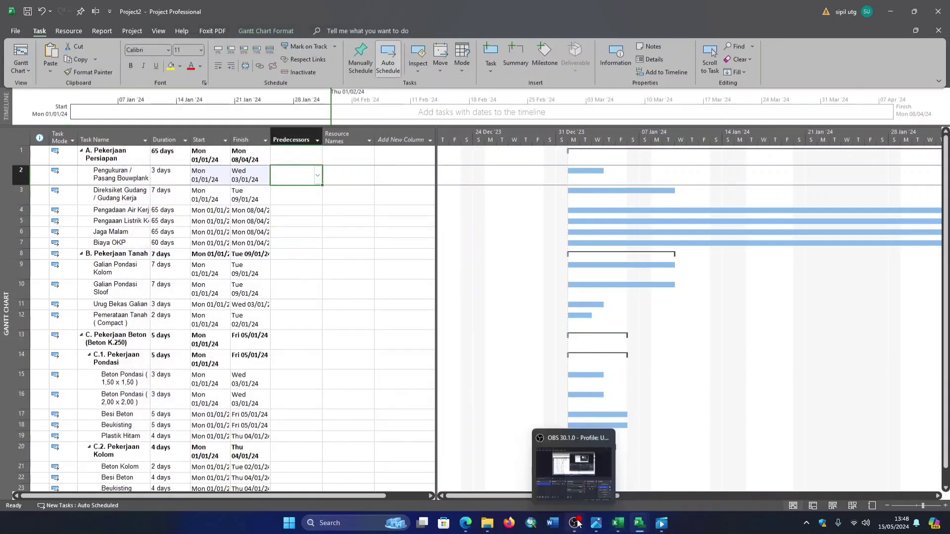
{"action": "left_click", "coordinate": [574, 523]}
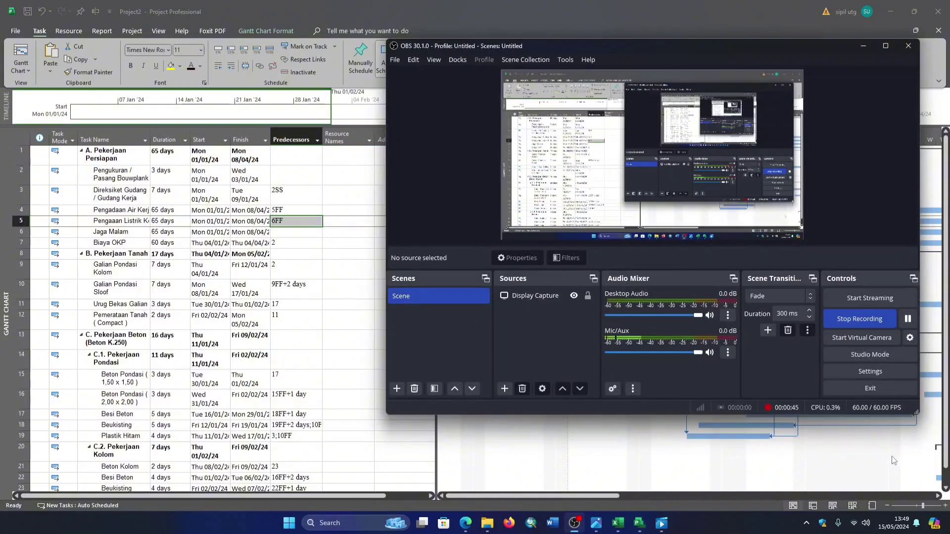
{"action": "left_click", "coordinate": [864, 45]}
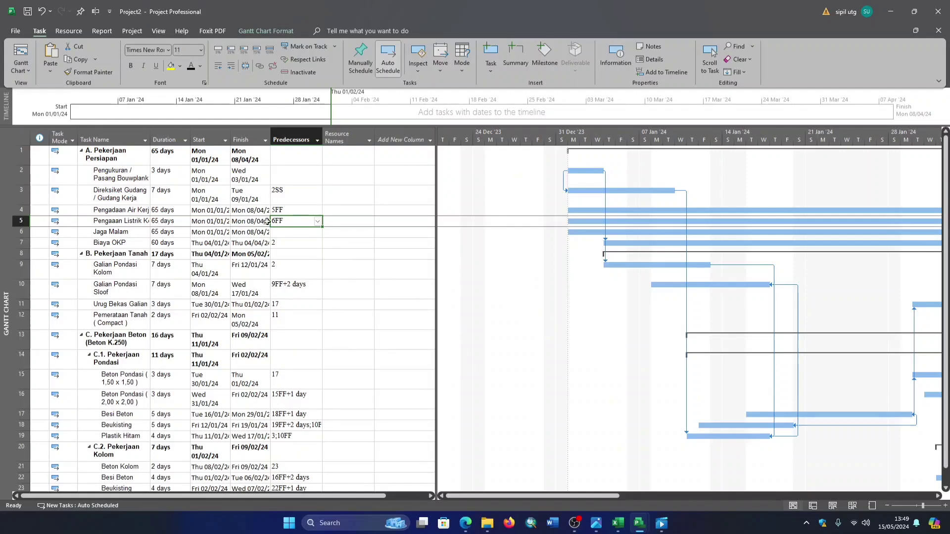
- Review the Predecessors column for all tasks and follow the links in the Gantt chart through February
{"action": "left_click", "coordinate": [288, 272]}
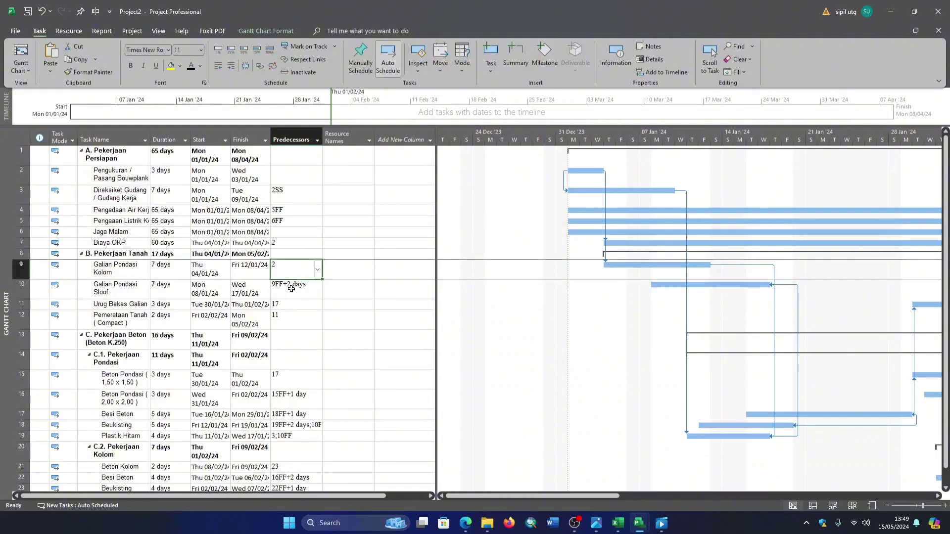
{"action": "scroll", "coordinate": [291, 288], "scroll_direction": "down", "scroll_amount": 1}
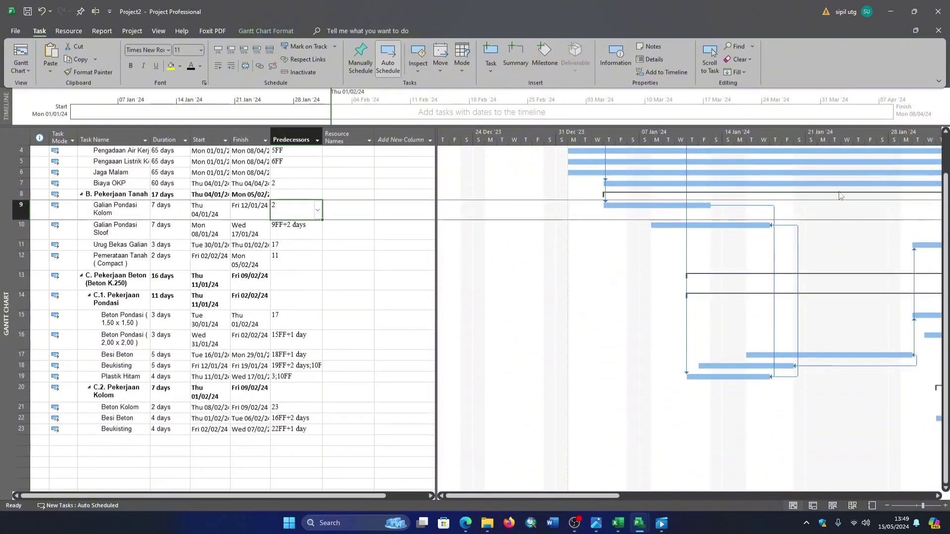
{"action": "scroll", "coordinate": [609, 200], "scroll_direction": "up", "scroll_amount": 1}
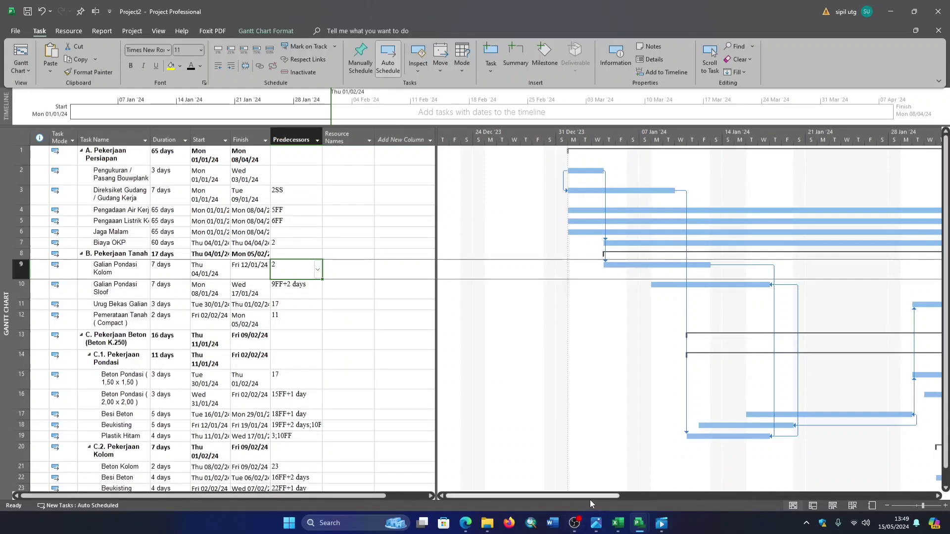
{"action": "mouse_move", "coordinate": [592, 497]}
{"action": "left_mouse_down"}
{"action": "mouse_move", "coordinate": [812, 496]}
{"action": "mouse_move", "coordinate": [725, 483]}
{"action": "left_mouse_up"}
{"action": "scroll", "coordinate": [715, 420], "scroll_direction": "down", "scroll_amount": 4}
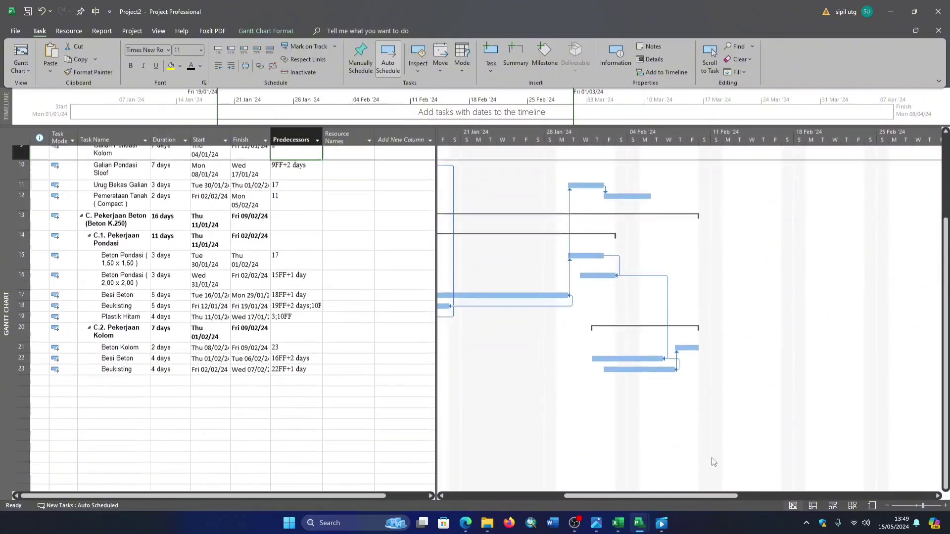
- Show the project summary task for PROYEK 1 above the task list
{"action": "scroll", "coordinate": [693, 428], "scroll_direction": "up", "scroll_amount": 4}
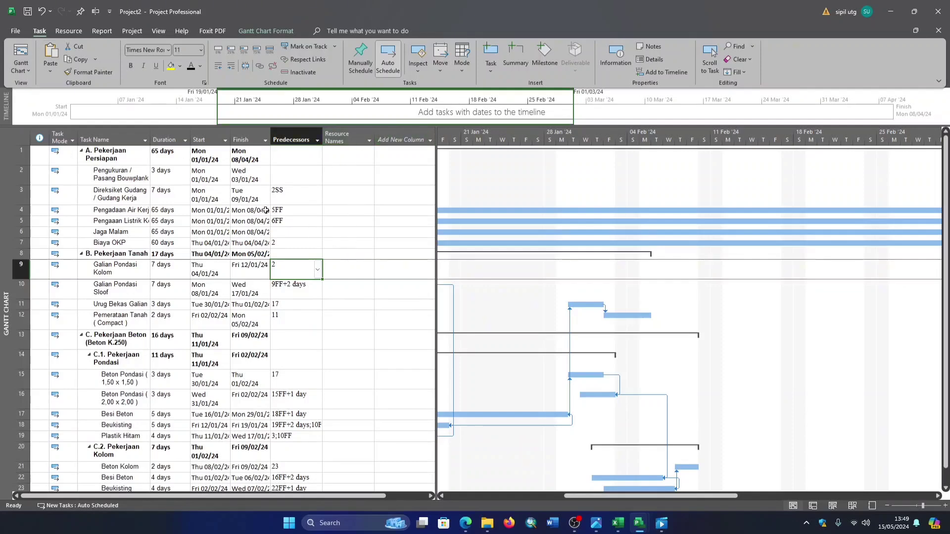
{"action": "left_click", "coordinate": [83, 31]}
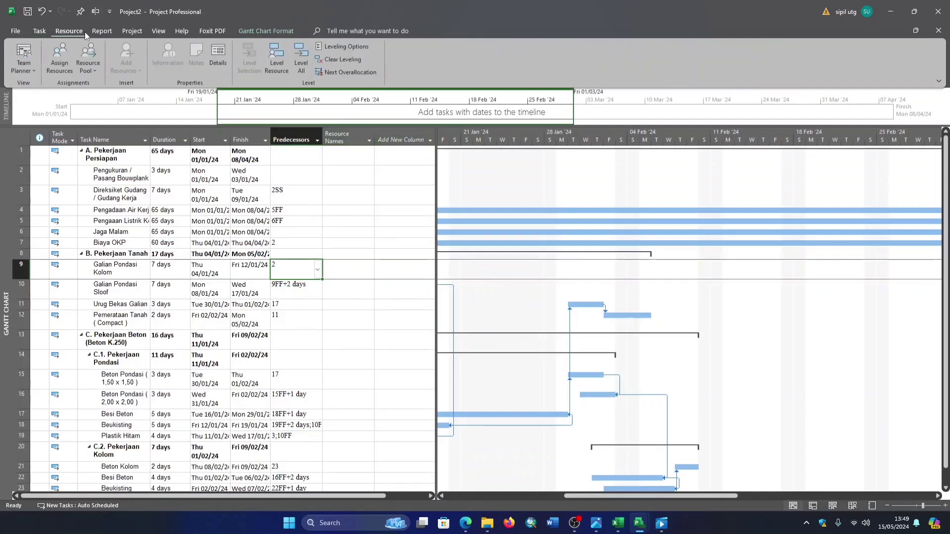
{"action": "left_click", "coordinate": [132, 32]}
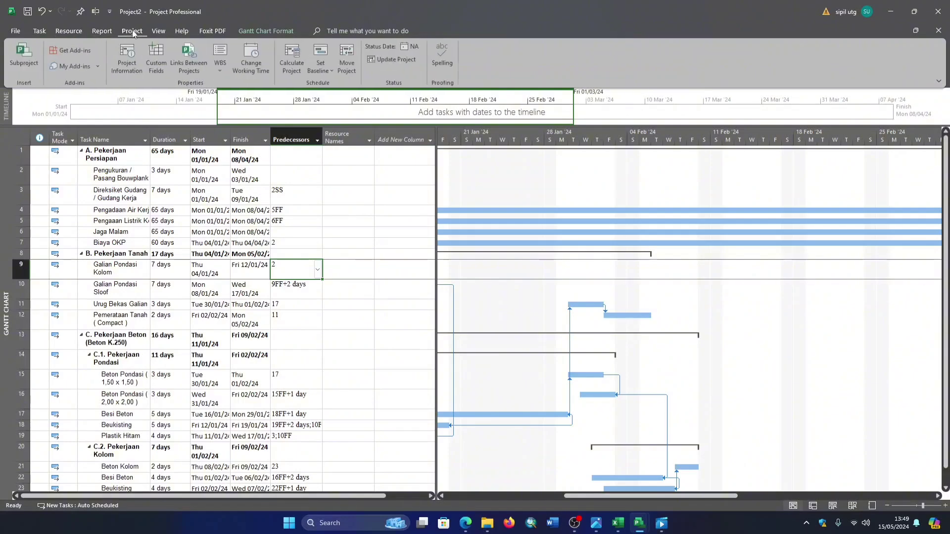
{"action": "left_click", "coordinate": [103, 32]}
{"action": "left_click", "coordinate": [248, 30]}
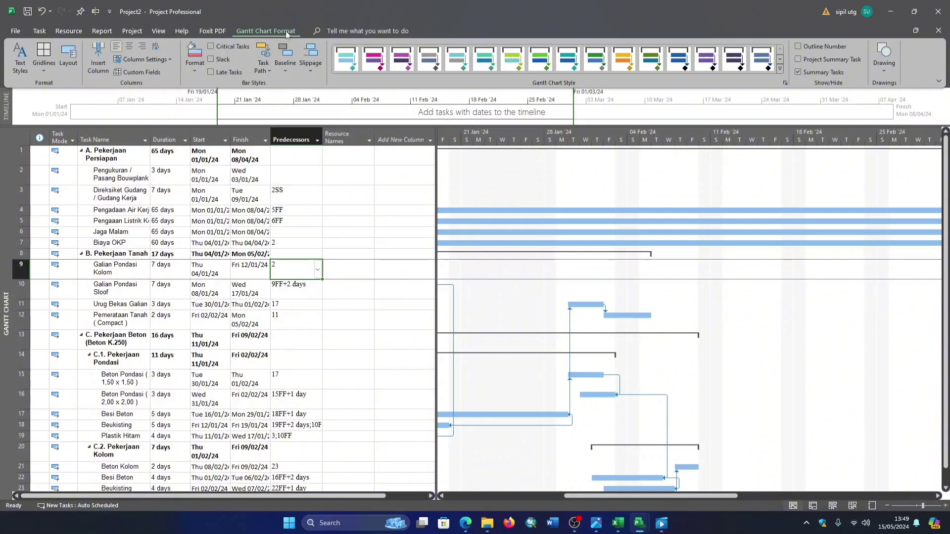
{"action": "left_click", "coordinate": [798, 59]}
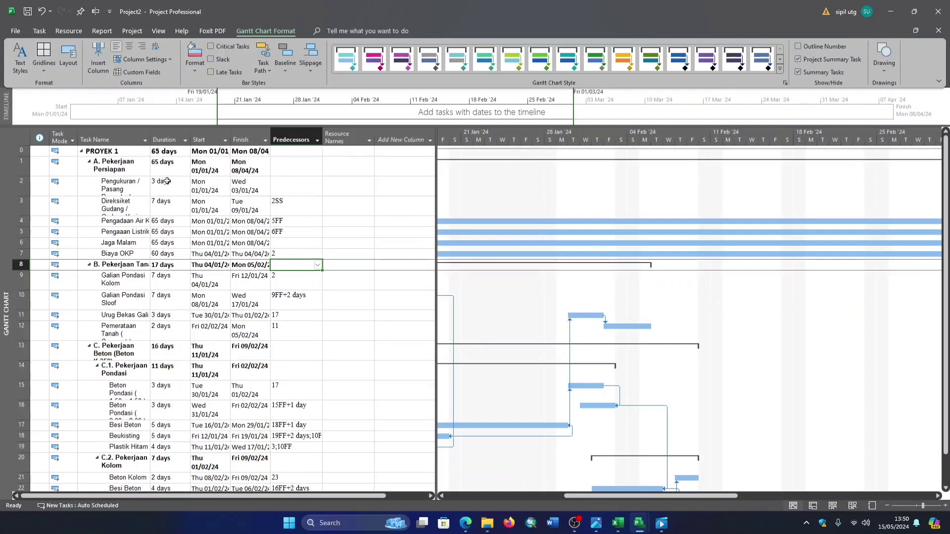
- Check the duration of PROYEK 1 against the durations of its tasks, down through C.2. Pekerjaan Kolom
{"action": "left_click", "coordinate": [173, 152]}
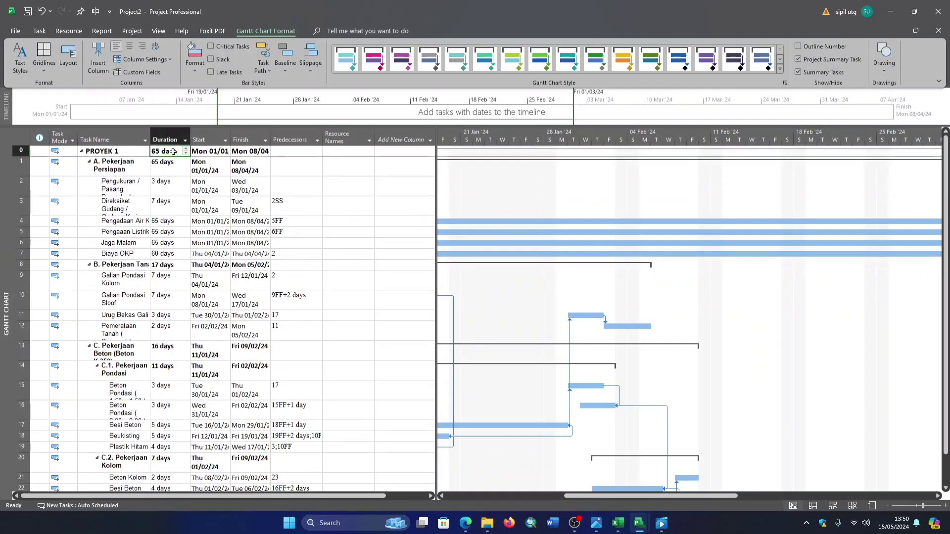
{"action": "left_click", "coordinate": [171, 182]}
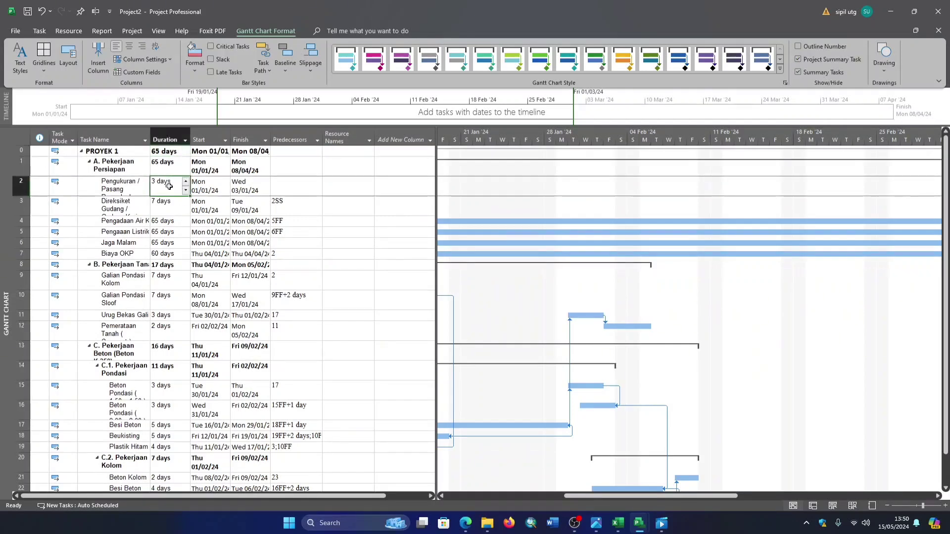
{"action": "left_click", "coordinate": [166, 200]}
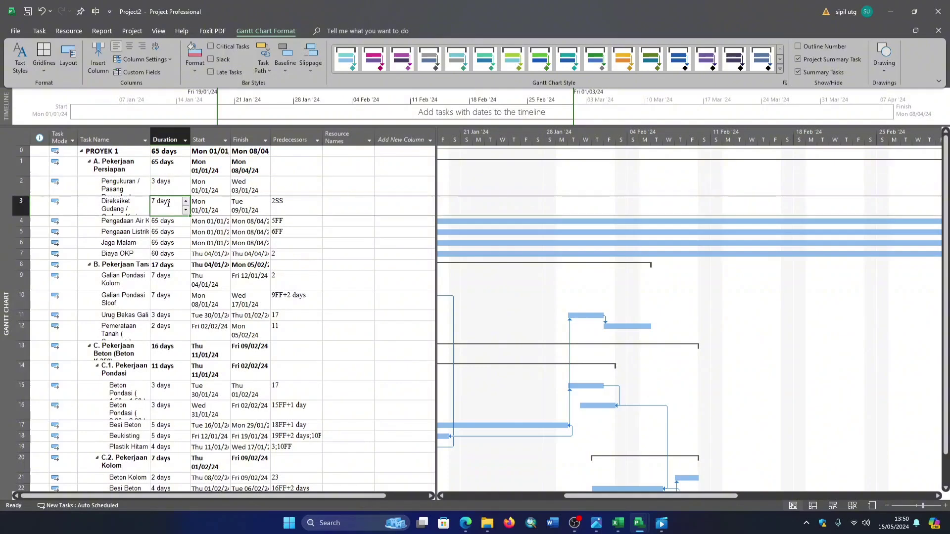
{"action": "left_click", "coordinate": [164, 151]}
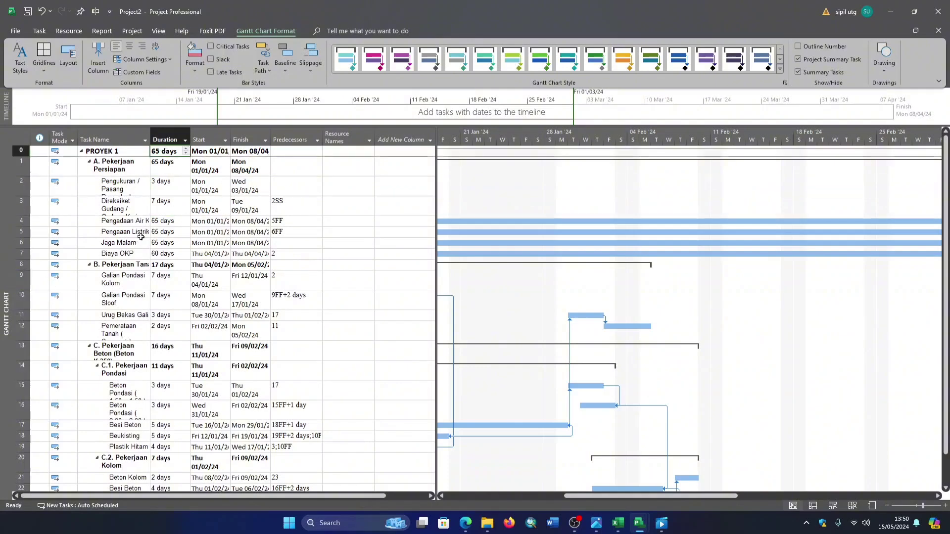
{"action": "scroll", "coordinate": [144, 237], "scroll_direction": "down", "scroll_amount": 2}
{"action": "scroll", "coordinate": [147, 235], "scroll_direction": "up", "scroll_amount": 2}
{"action": "scroll", "coordinate": [121, 379], "scroll_direction": "down", "scroll_amount": 2}
{"action": "left_click", "coordinate": [110, 374]}
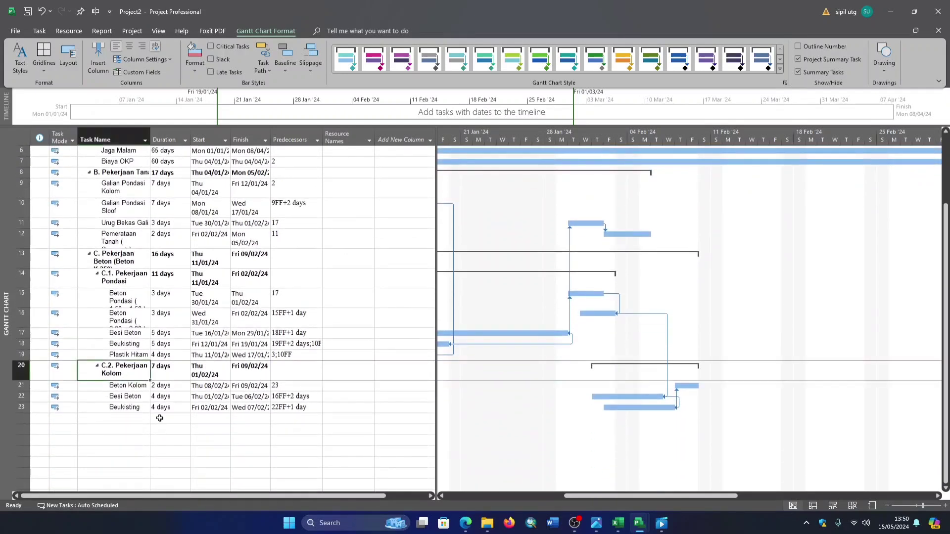
- Highlight the critical tasks in the Gantt chart, with the chart showing the project's start
{"action": "scroll", "coordinate": [233, 332], "scroll_direction": "up", "scroll_amount": 2}
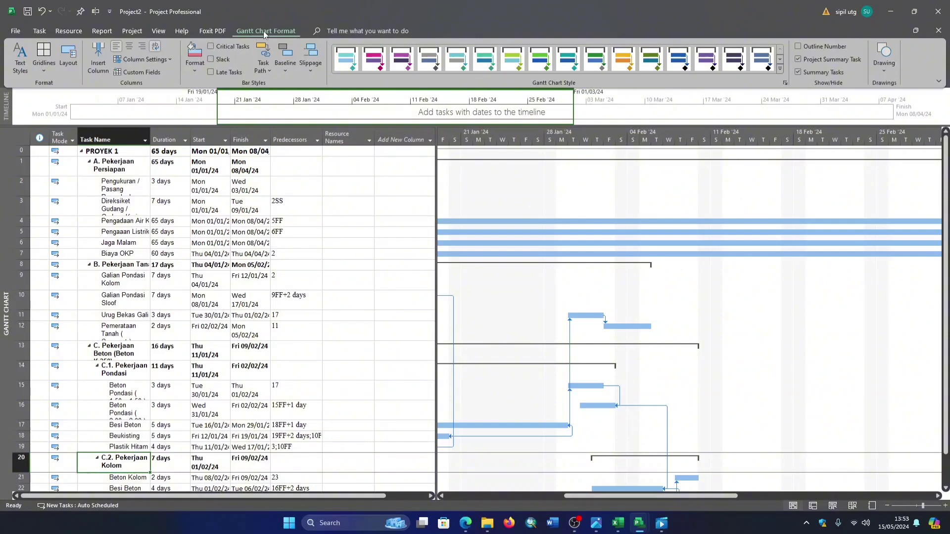
{"action": "left_click", "coordinate": [211, 47]}
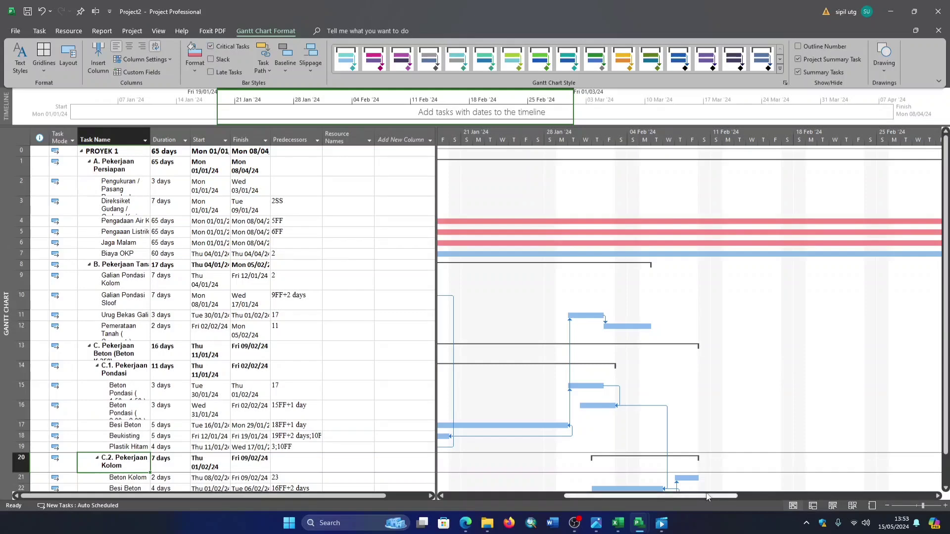
{"action": "left_click_drag", "start_coordinate": [708, 497], "coordinate": [595, 497]}
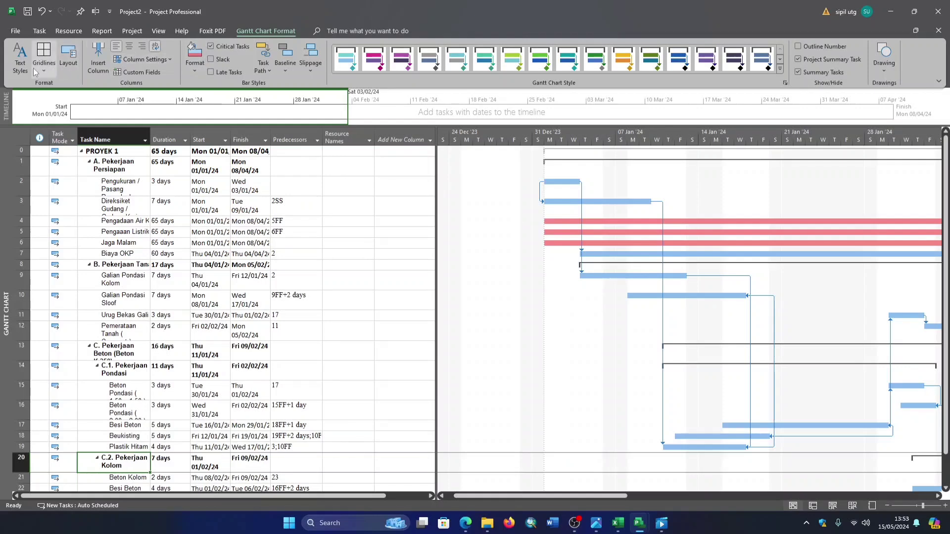
- Set the text style of Critical Tasks to a red font colour
{"action": "left_click", "coordinate": [20, 59]}
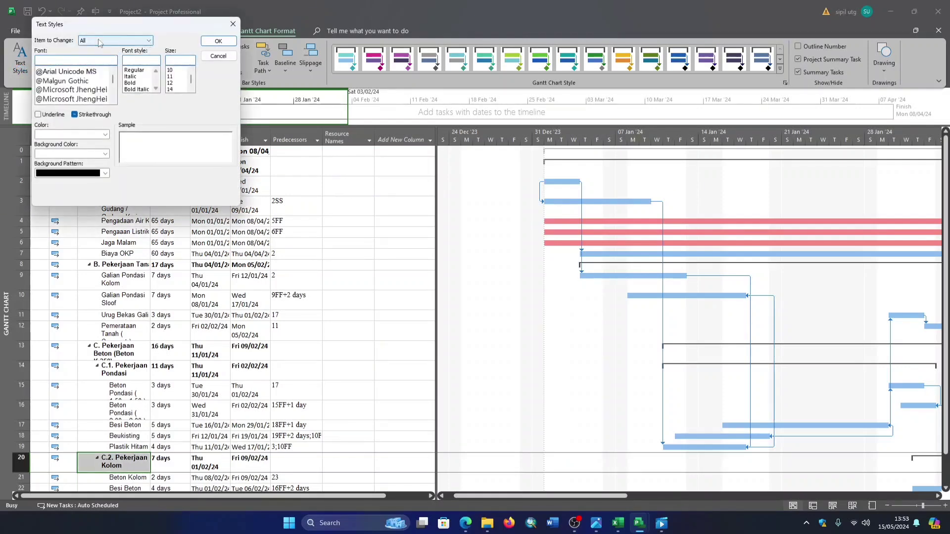
{"action": "left_click", "coordinate": [149, 43]}
{"action": "left_click", "coordinate": [97, 63]}
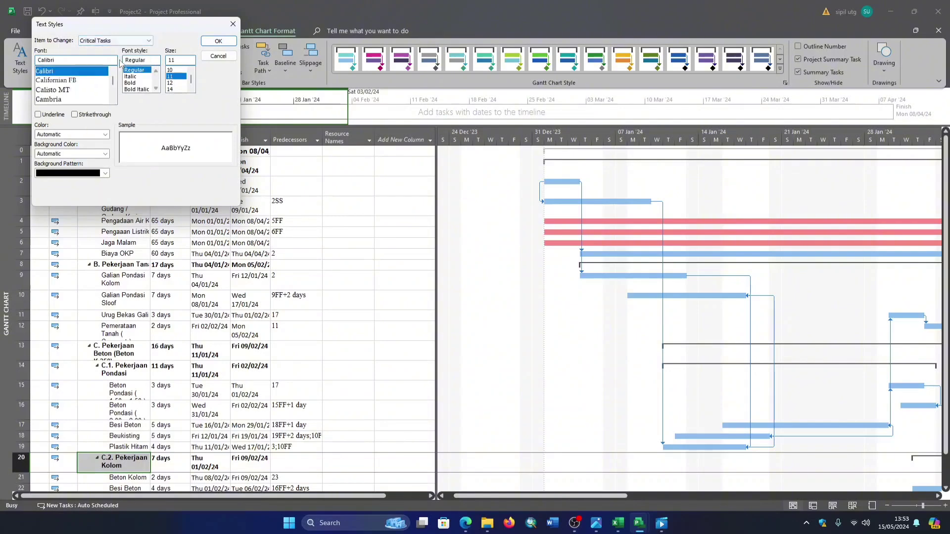
{"action": "left_click", "coordinate": [106, 135]}
{"action": "left_click", "coordinate": [50, 246]}
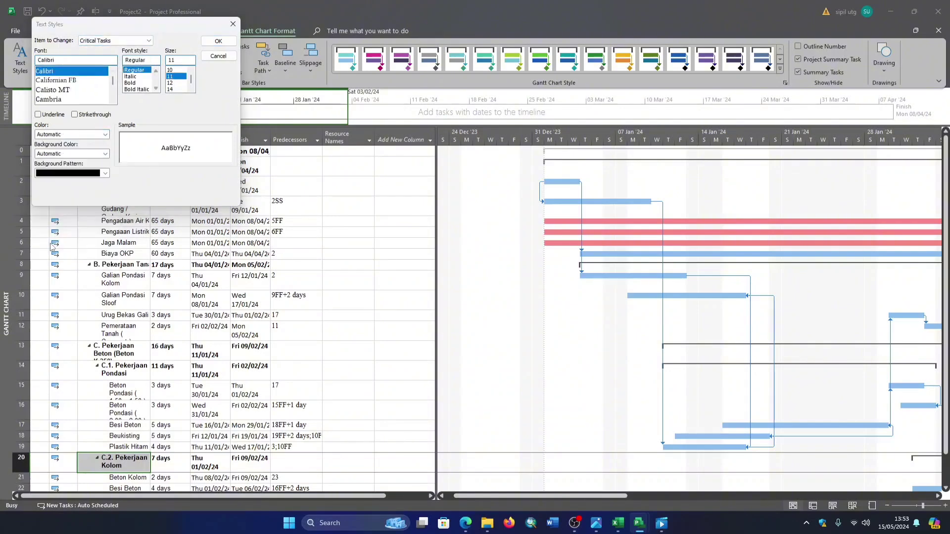
{"action": "left_click", "coordinate": [219, 41]}
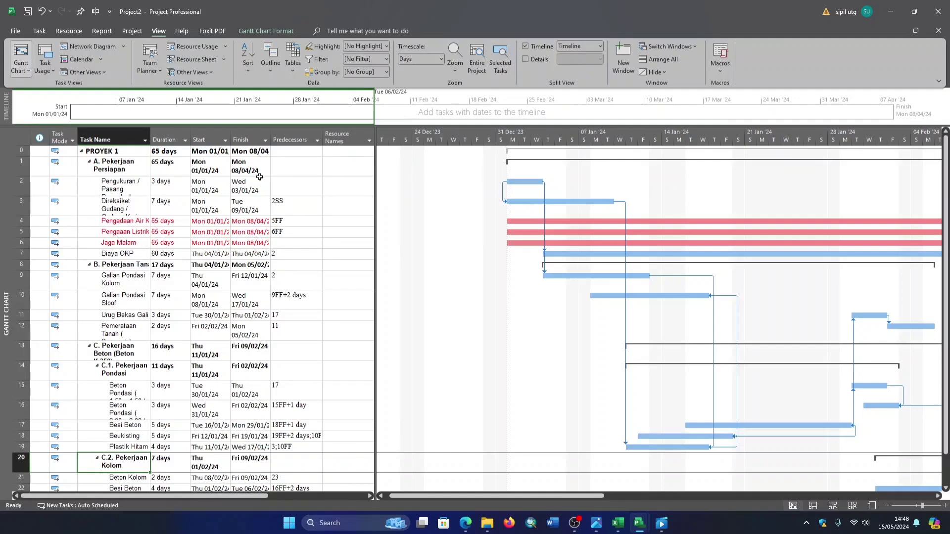
- Switch to the Schedule table and check the free and total slack of B. Pekerjaan Tanah and Pemerataan Tanah
{"action": "left_click", "coordinate": [291, 71]}
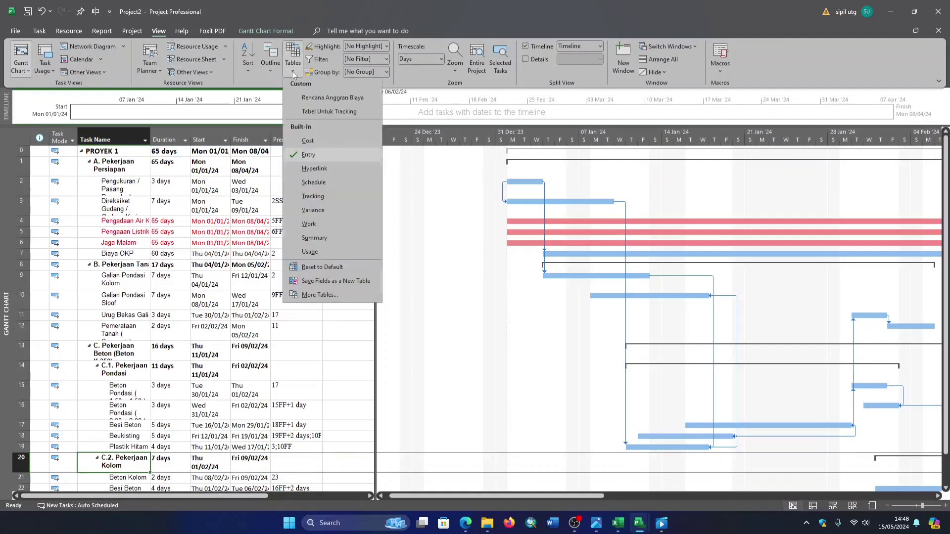
{"action": "left_click", "coordinate": [324, 188]}
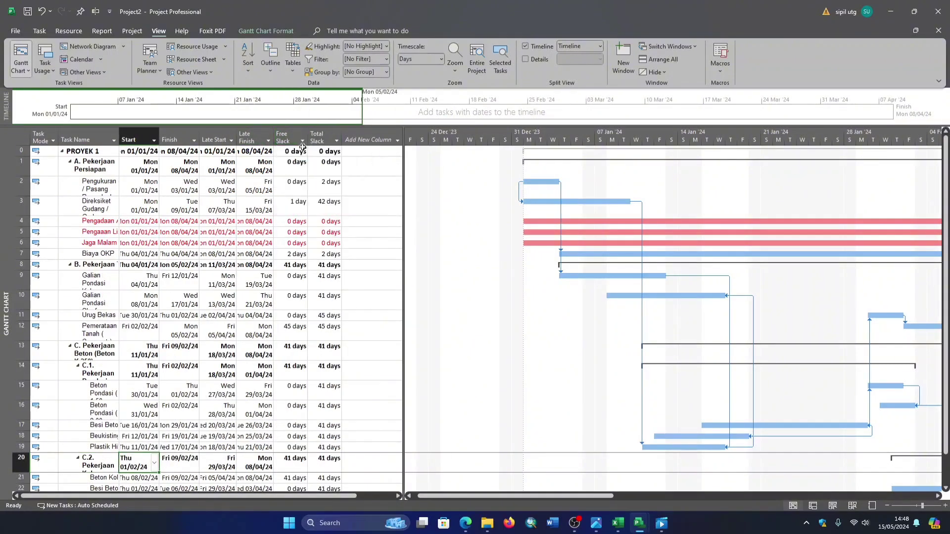
{"action": "left_click", "coordinate": [300, 206]}
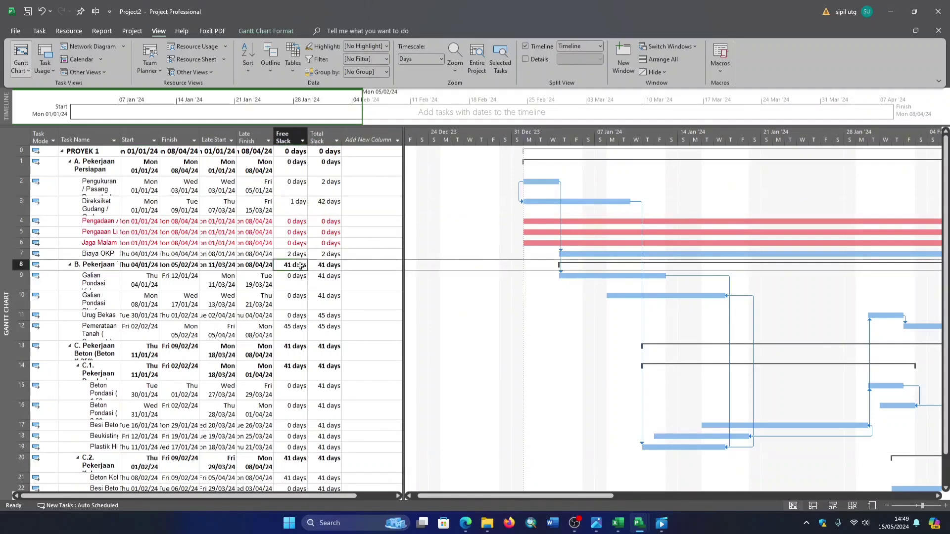
{"action": "left_click", "coordinate": [318, 265]}
{"action": "left_click", "coordinate": [303, 330]}
{"action": "left_click", "coordinate": [319, 330]}
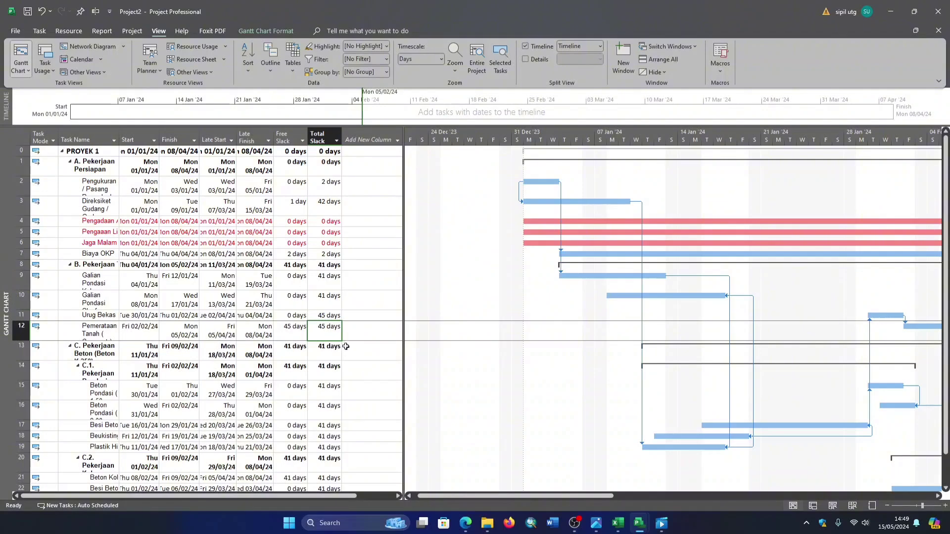
- Switch to the Network Diagram view and examine the whole chain of linked task boxes
{"action": "right_click", "coordinate": [8, 287]}
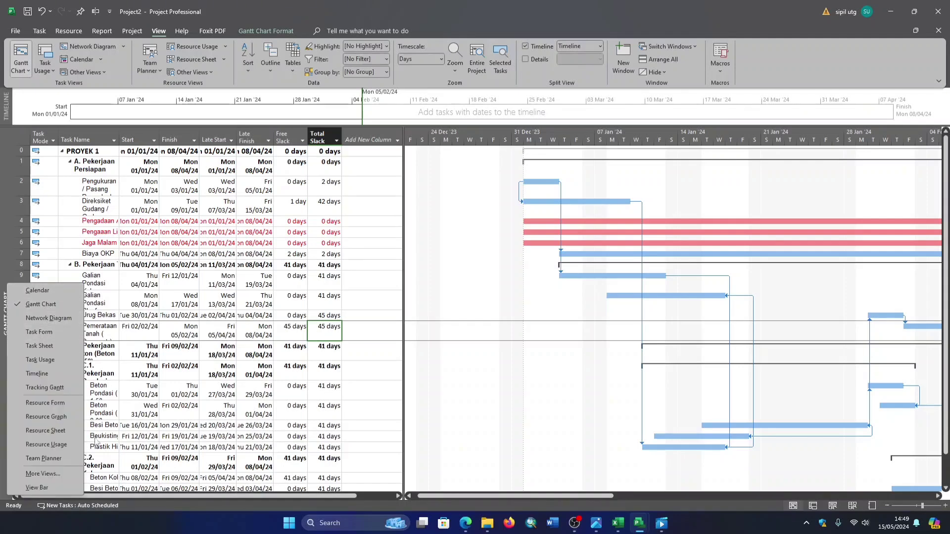
{"action": "left_click", "coordinate": [60, 317]}
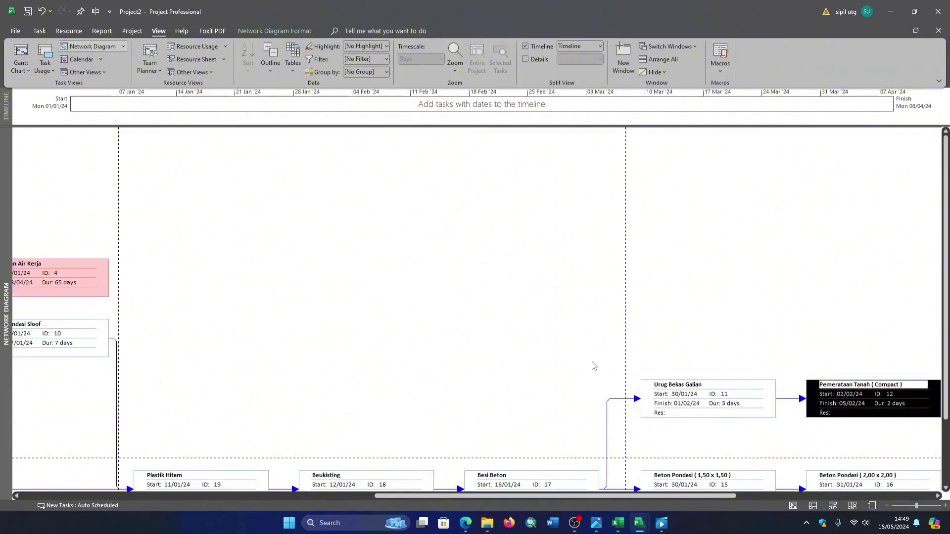
{"action": "left_click", "coordinate": [911, 506]}
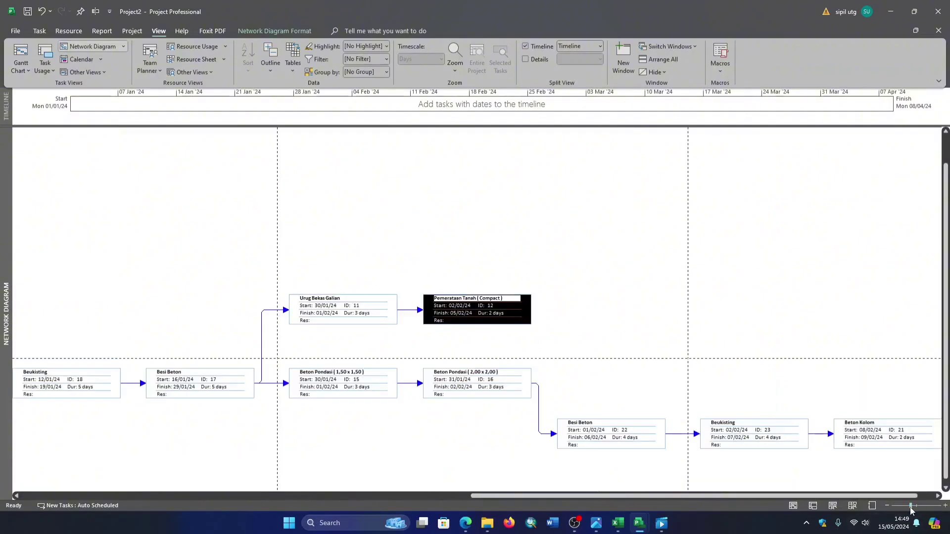
{"action": "left_click", "coordinate": [905, 507]}
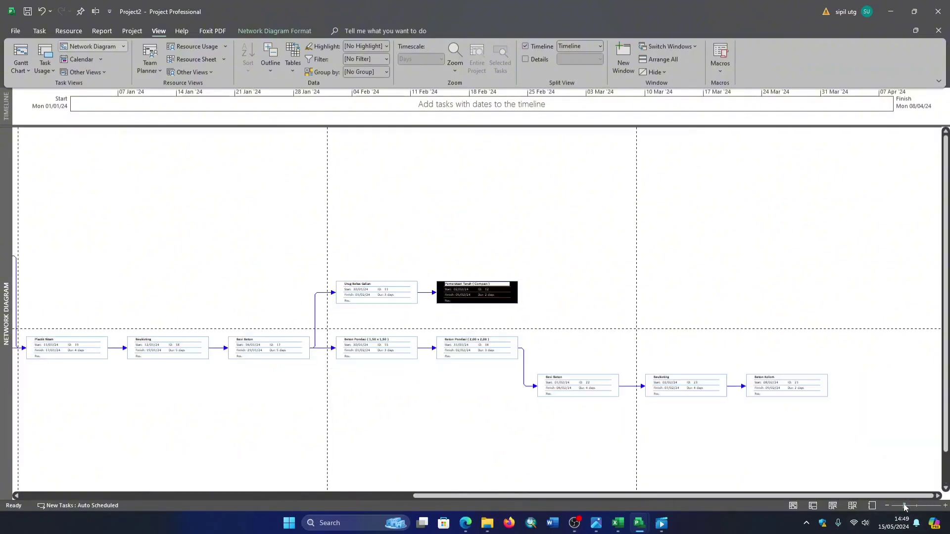
{"action": "left_click", "coordinate": [898, 508]}
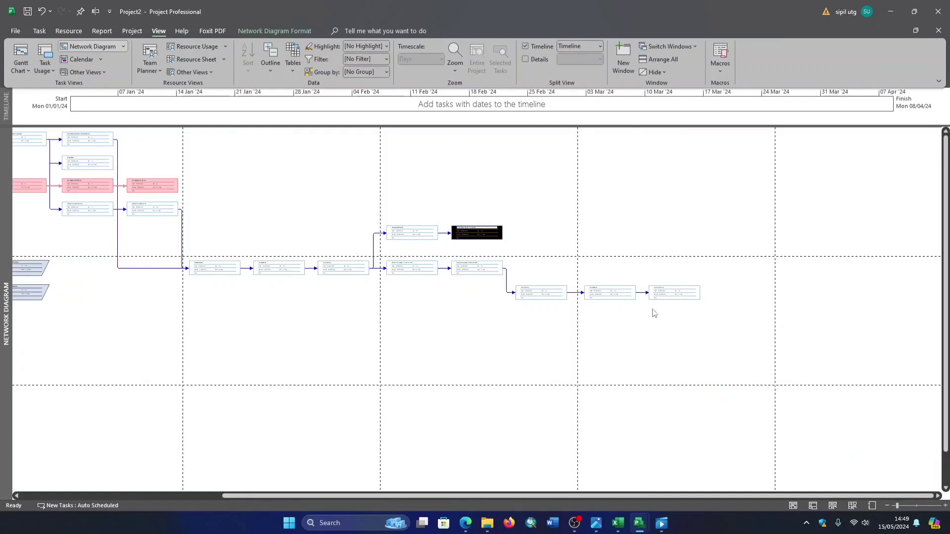
{"action": "left_click_drag", "start_coordinate": [899, 506], "coordinate": [893, 507]}
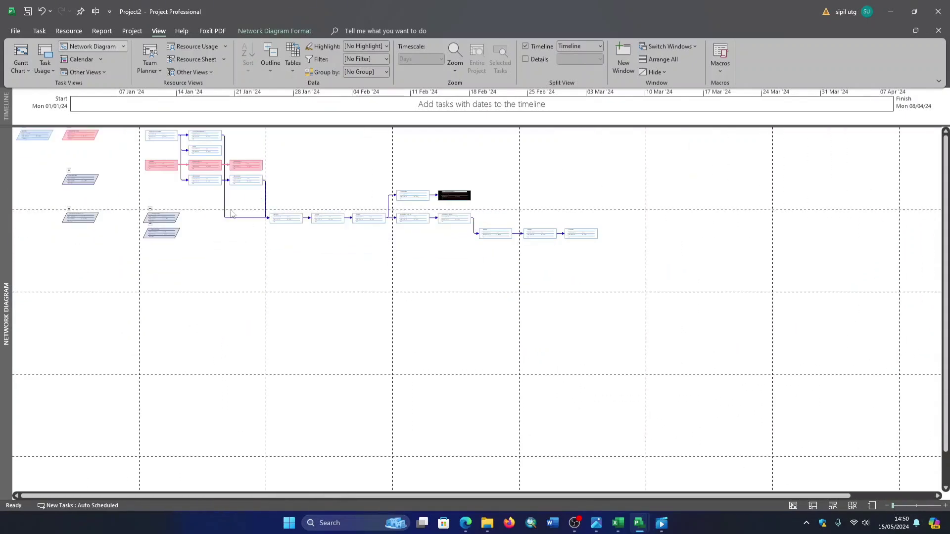
{"action": "left_click", "coordinate": [896, 505]}
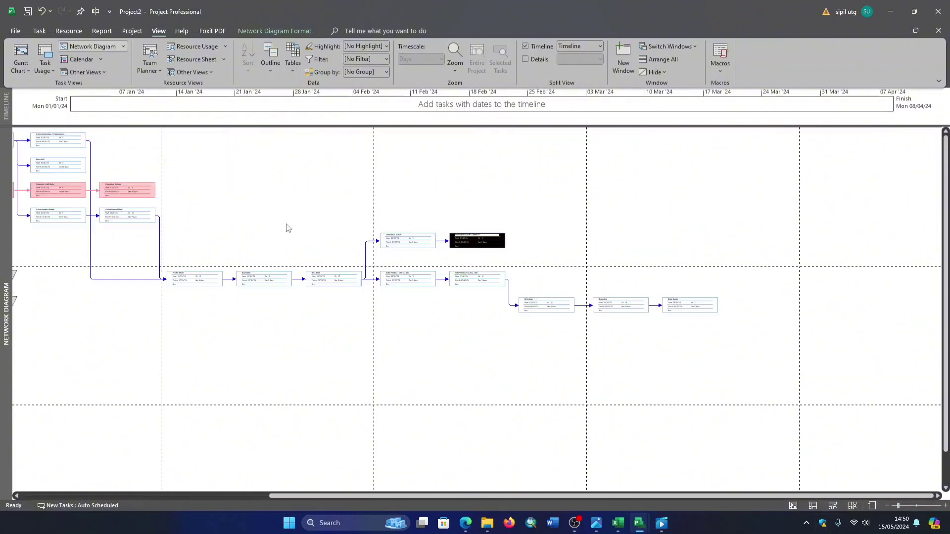
- Draw a new blank task box in the empty area of the network diagram below the Besi Beton box
{"action": "left_click_drag", "start_coordinate": [356, 342], "coordinate": [386, 343]}
{"action": "right_click", "coordinate": [385, 343]}
{"action": "left_click", "coordinate": [628, 441]}
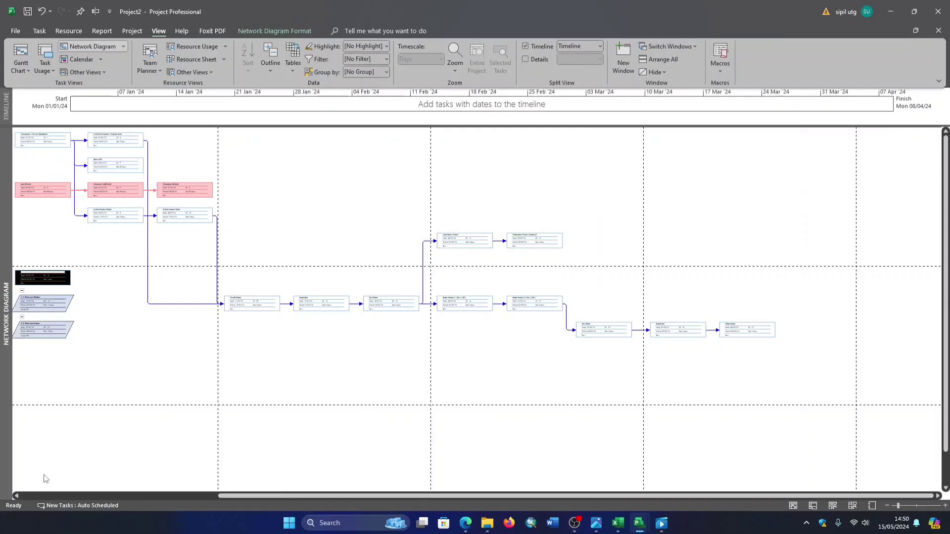
- View the network diagram from the PROYEK 1 summary box onward
{"action": "left_click", "coordinate": [17, 496]}
{"action": "left_click", "coordinate": [16, 496]}
{"action": "left_click", "coordinate": [23, 496]}
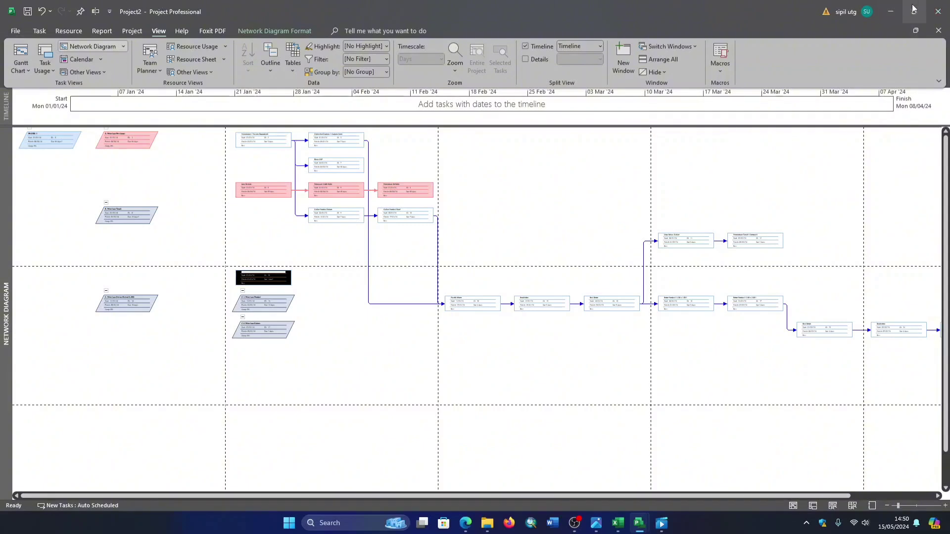
{"action": "mouse_move", "coordinate": [910, 11]}
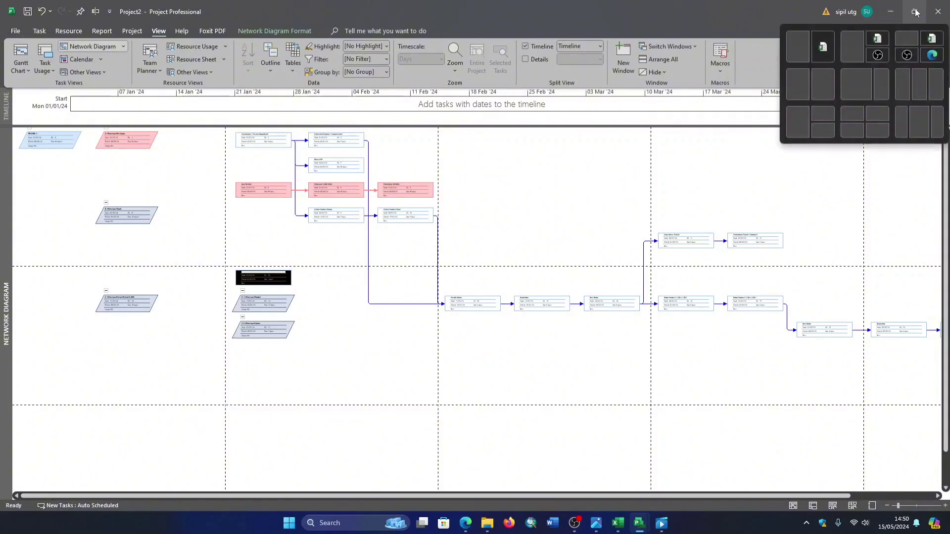